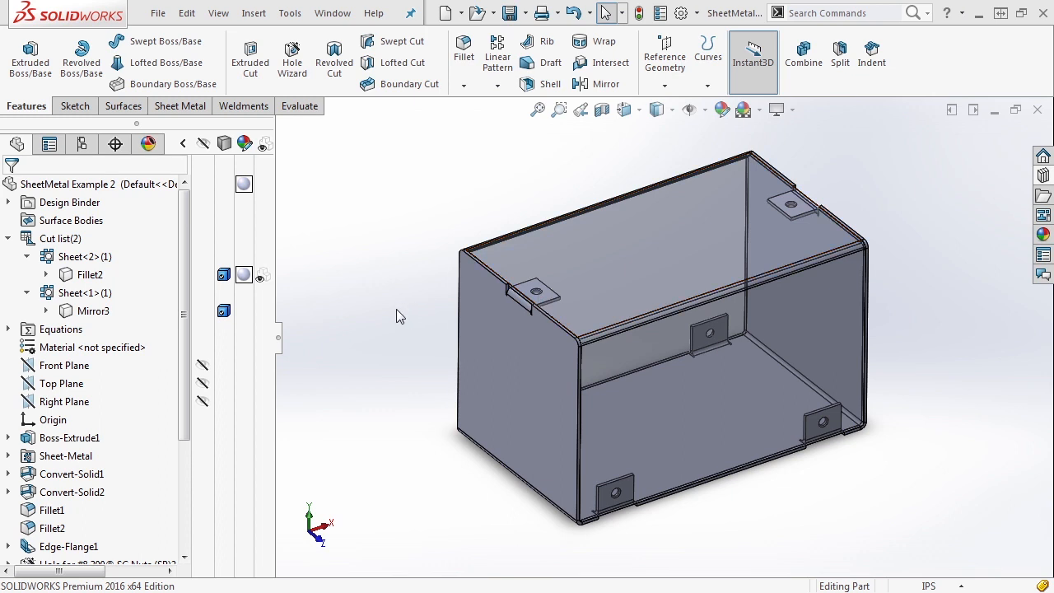
Examine the two sketches, Sketch15 and Sketch18, inside the first SC nut hole feature
{"action": "left_click_drag", "start_coordinate": [184, 321], "coordinate": [183, 449]}
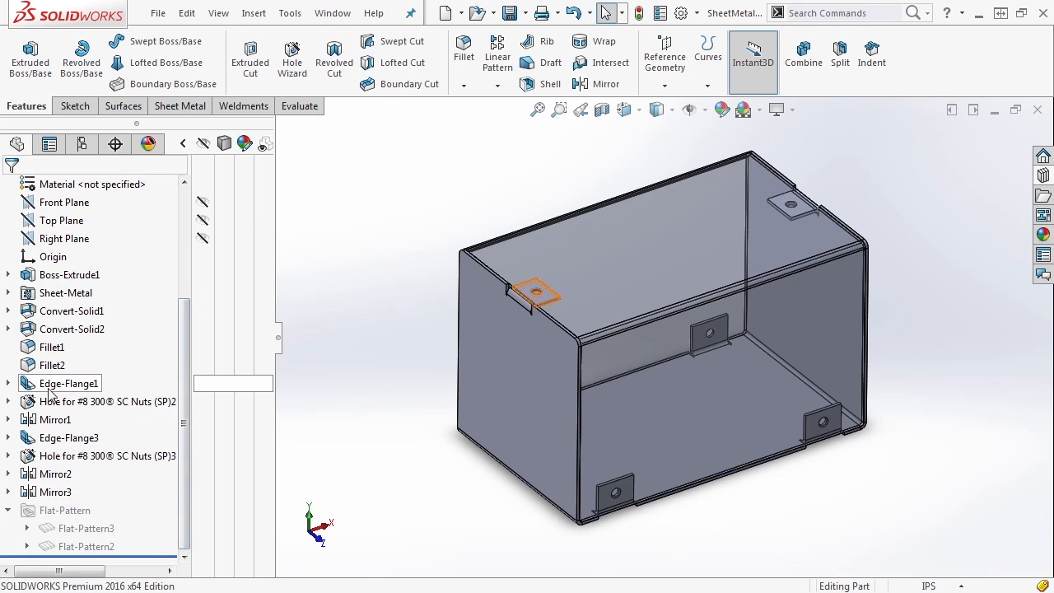
{"action": "mouse_move", "coordinate": [29, 394]}
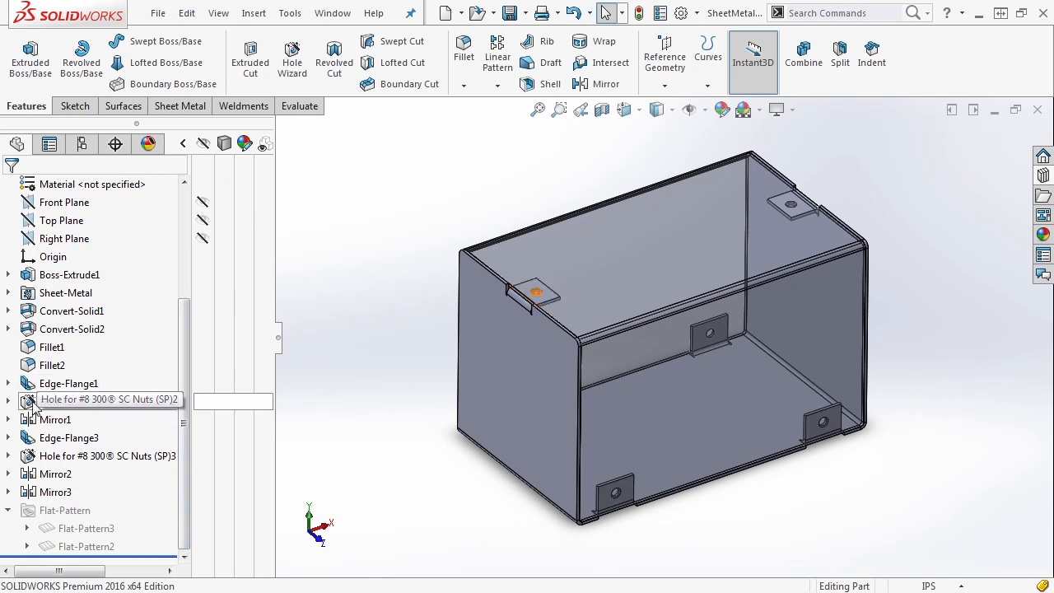
{"action": "left_click", "coordinate": [8, 402]}
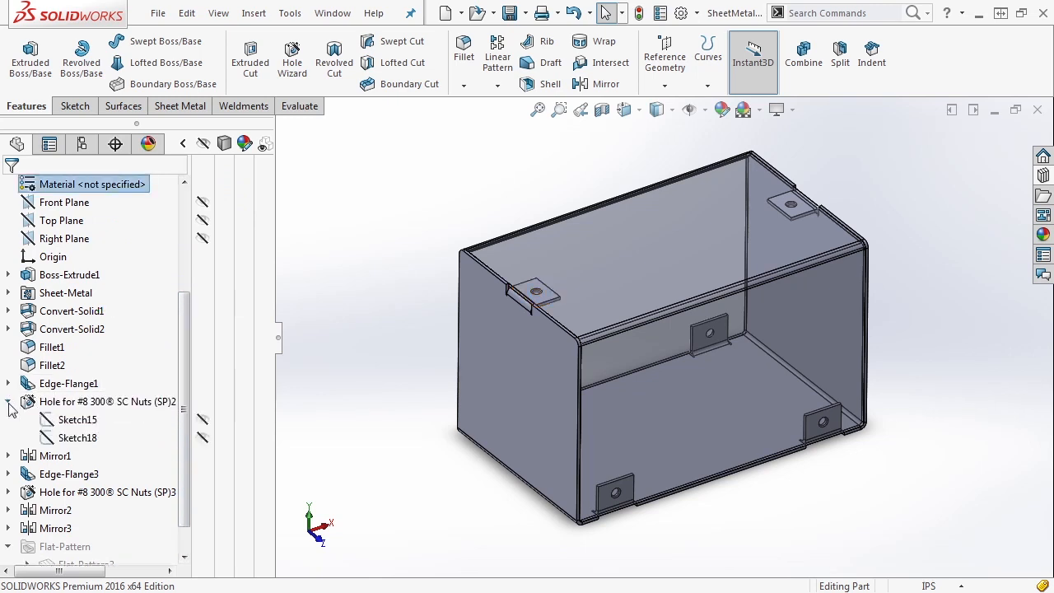
{"action": "left_click", "coordinate": [59, 422]}
{"action": "scroll", "coordinate": [607, 341], "scroll_direction": "up", "scroll_amount": 5}
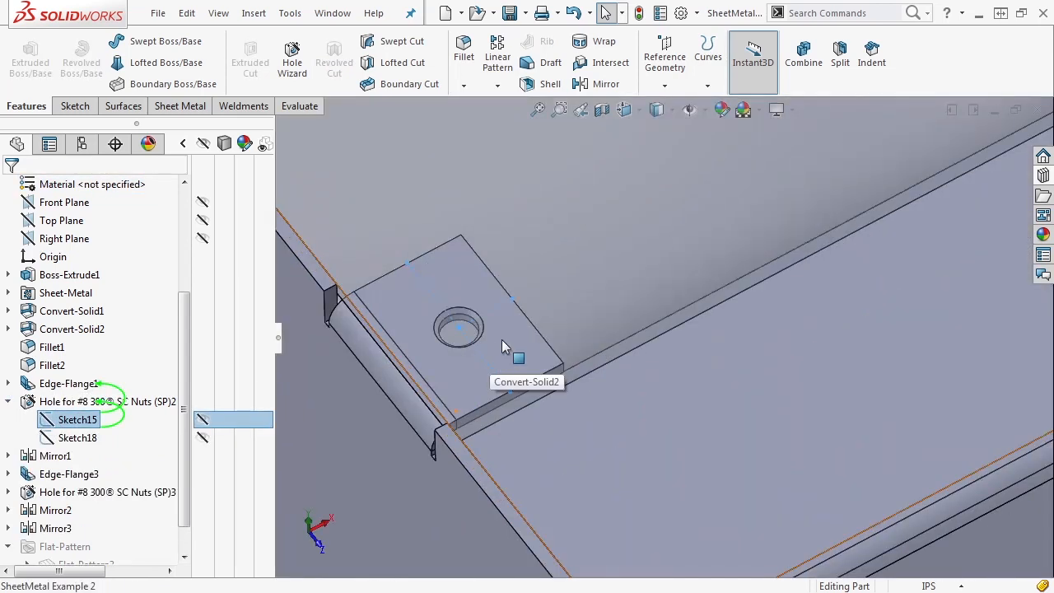
{"action": "left_click", "coordinate": [53, 443]}
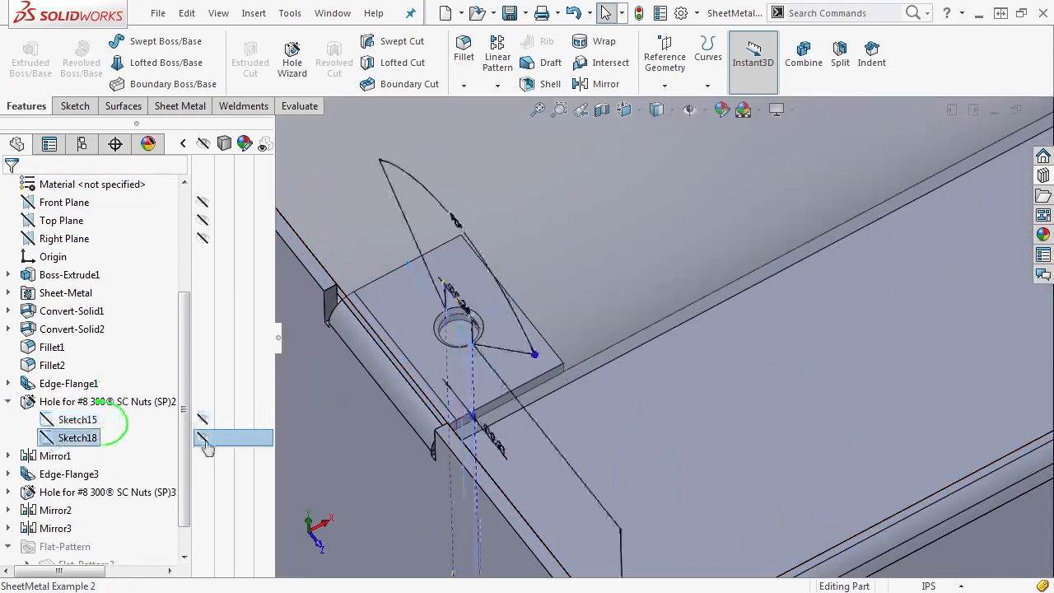
{"action": "scroll", "coordinate": [405, 449], "scroll_direction": "up", "scroll_amount": 2}
{"action": "mouse_move", "coordinate": [408, 450]}
{"action": "middle_mouse_down"}
{"action": "mouse_move", "coordinate": [438, 440]}
{"action": "mouse_move", "coordinate": [351, 375]}
{"action": "mouse_move", "coordinate": [430, 374]}
{"action": "mouse_move", "coordinate": [435, 404]}
{"action": "middle_mouse_up"}
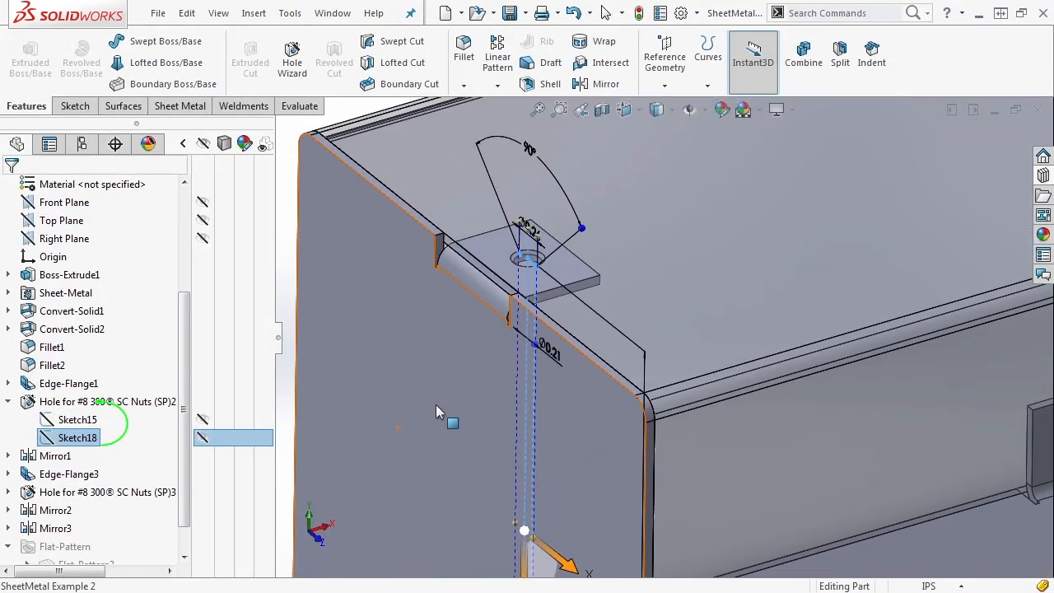
Show Sketch15 so the hole's centre point on the upper tab is available as a reference
{"action": "left_click", "coordinate": [70, 420]}
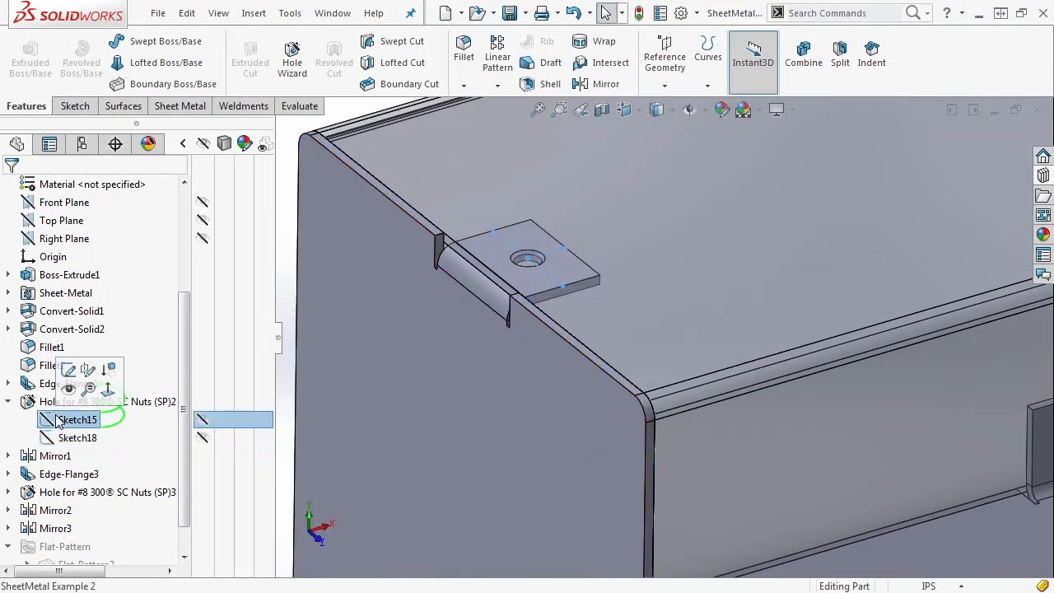
{"action": "left_click", "coordinate": [204, 421]}
{"action": "scroll", "coordinate": [447, 259], "scroll_direction": "up", "scroll_amount": 4}
{"action": "middle_click_drag", "start_coordinate": [616, 265], "coordinate": [619, 276]}
{"action": "scroll", "coordinate": [614, 318], "scroll_direction": "down", "scroll_amount": 8}
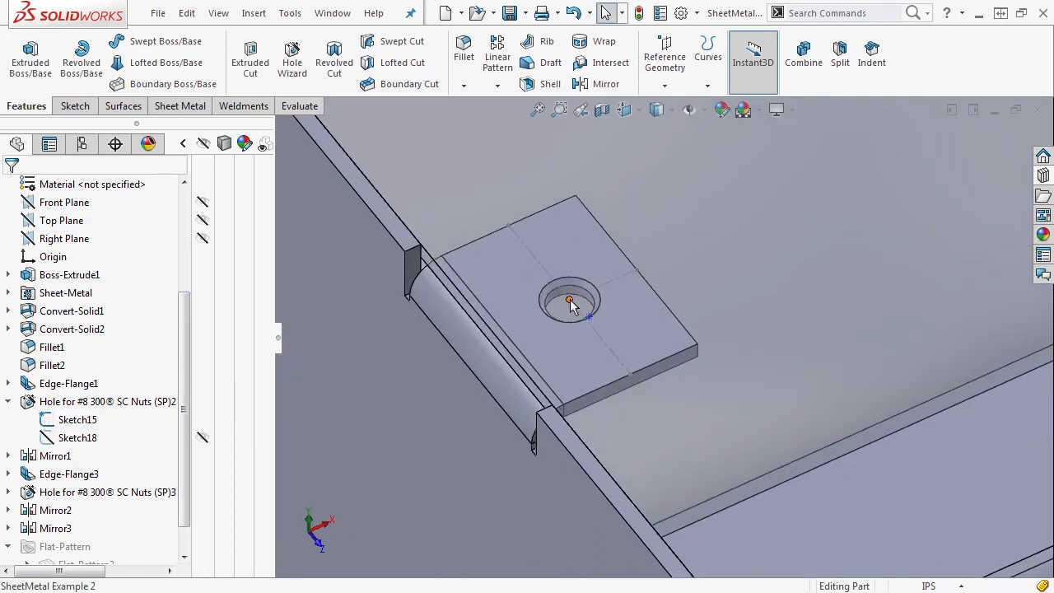
{"action": "scroll", "coordinate": [577, 313], "scroll_direction": "up", "scroll_amount": 8}
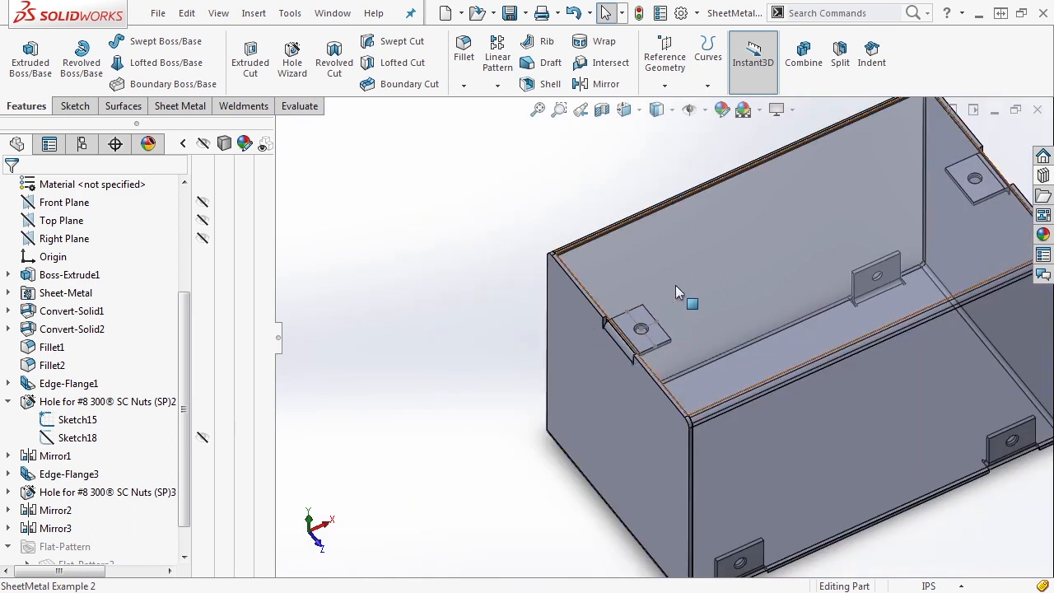
Sketch a 0.3 in diameter circle on the box's top face, centred on the Sketch15 hole point
{"action": "left_click", "coordinate": [680, 285]}
{"action": "left_click", "coordinate": [741, 236]}
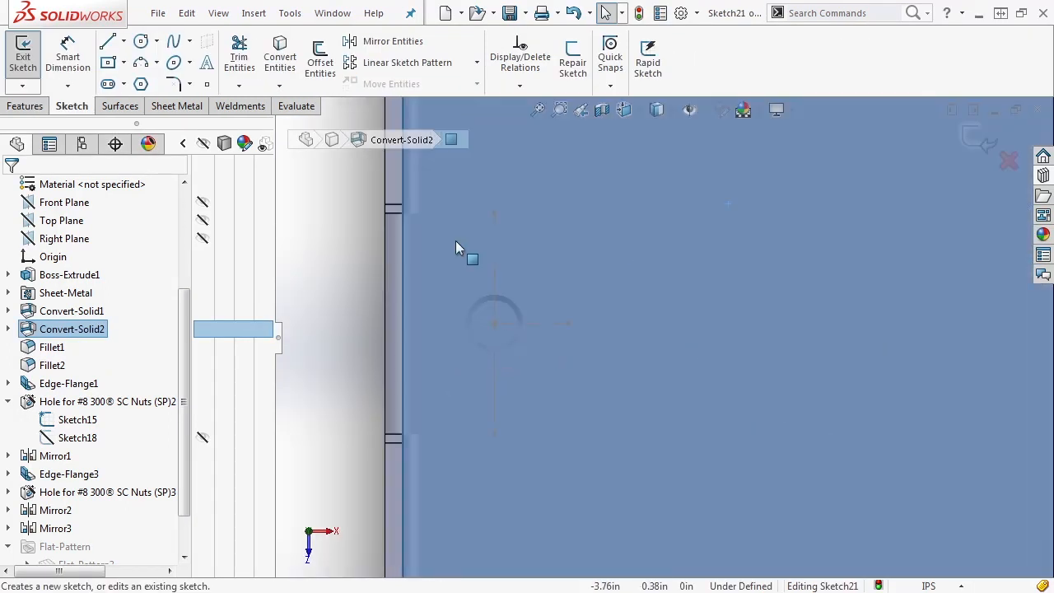
{"action": "left_click", "coordinate": [141, 41]}
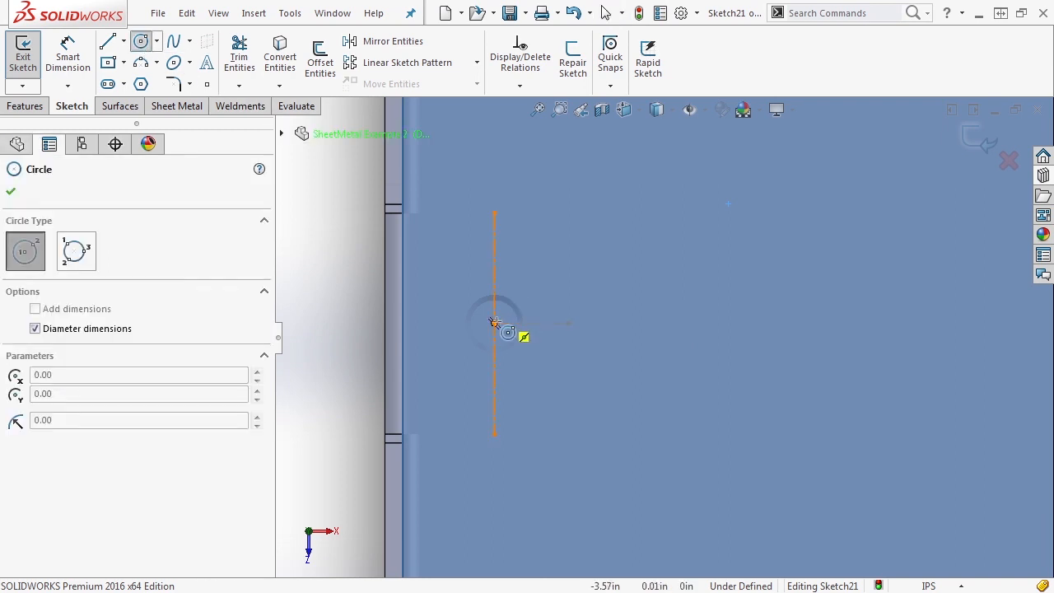
{"action": "left_click", "coordinate": [497, 320]}
{"action": "type", "text": "0.3"}
{"action": "key", "text": "Return"}
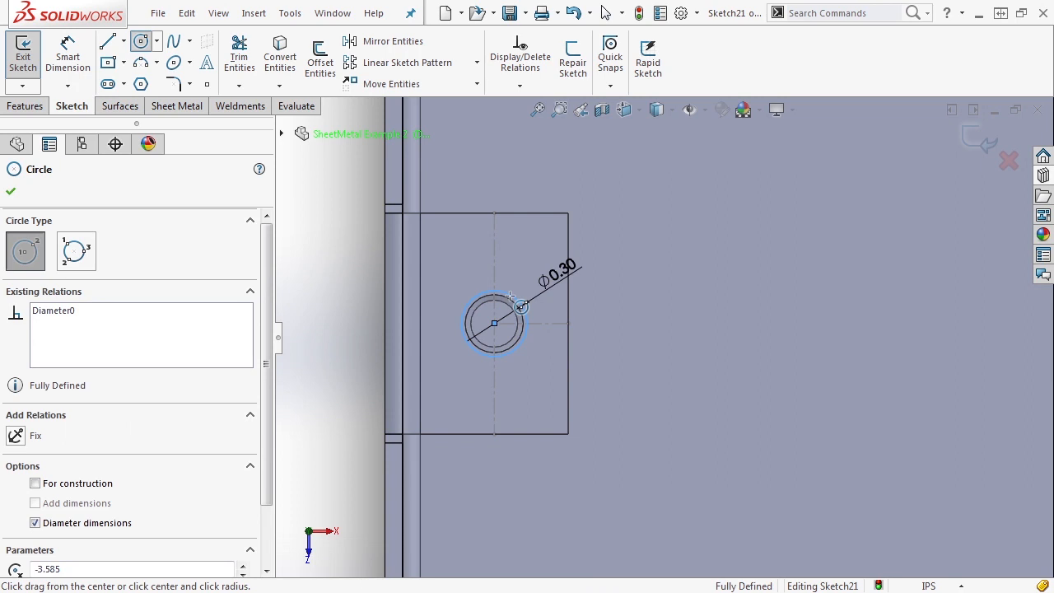
{"action": "key", "text": "Escape"}
Examine Mirror1 and the opposite tab for a reusable sketch or centre point for its mirrored hole
{"action": "scroll", "coordinate": [651, 338], "scroll_direction": "up", "scroll_amount": 6}
{"action": "scroll", "coordinate": [970, 329], "scroll_direction": "down", "scroll_amount": 3}
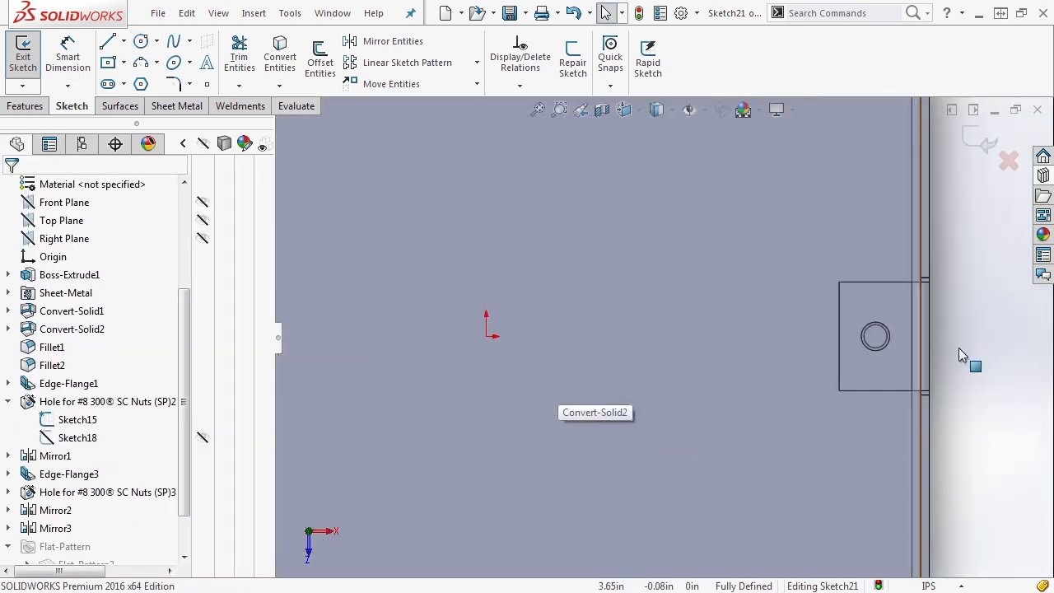
{"action": "left_click", "coordinate": [7, 455]}
{"action": "left_click", "coordinate": [69, 476]}
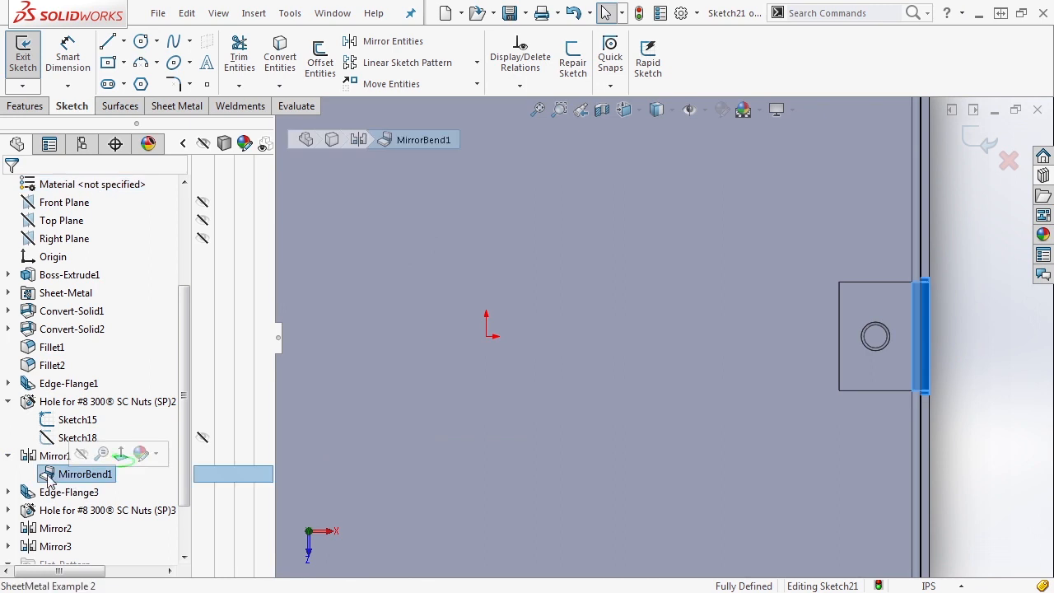
{"action": "left_click", "coordinate": [8, 456]}
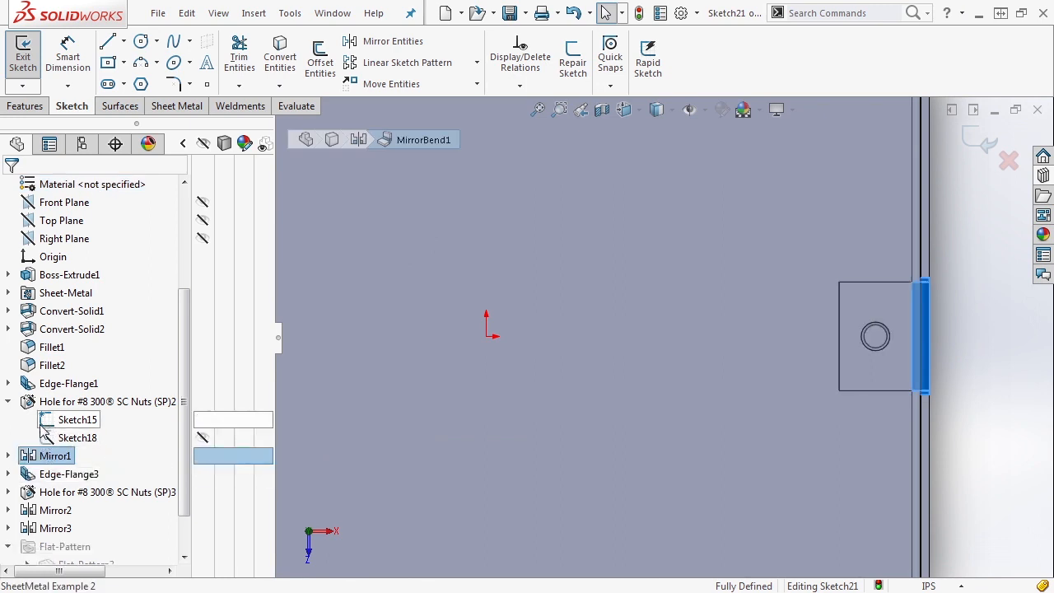
{"action": "left_click", "coordinate": [970, 375]}
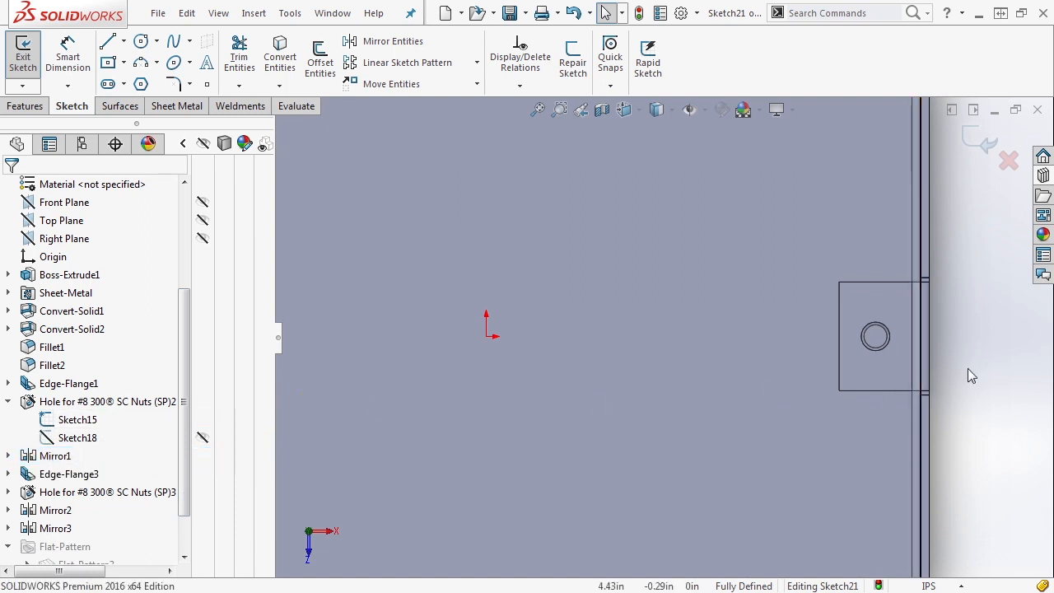
{"action": "key", "text": "f"}
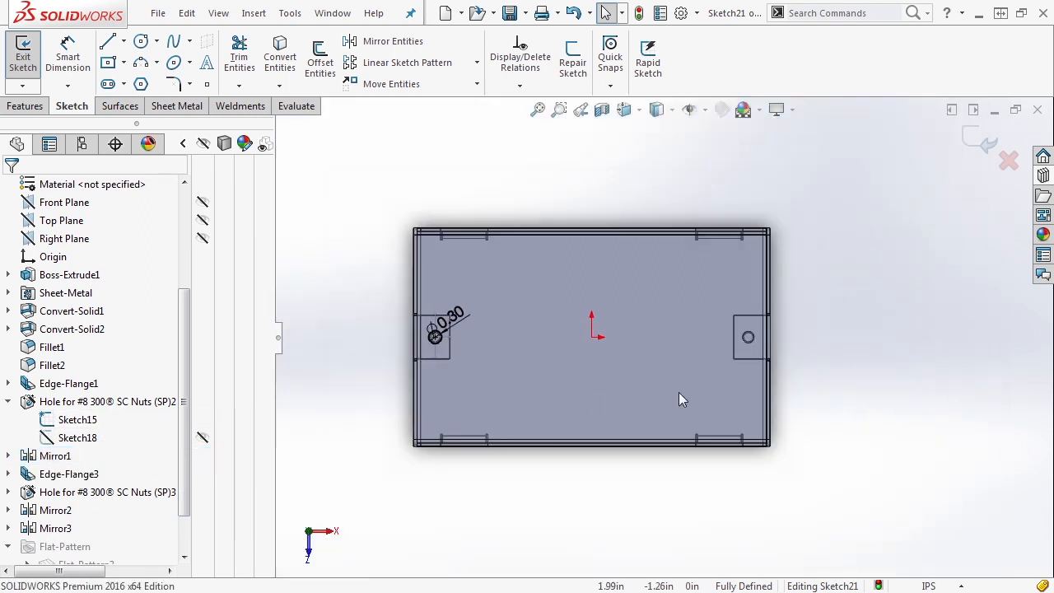
{"action": "scroll", "coordinate": [458, 367], "scroll_direction": "down", "scroll_amount": 2}
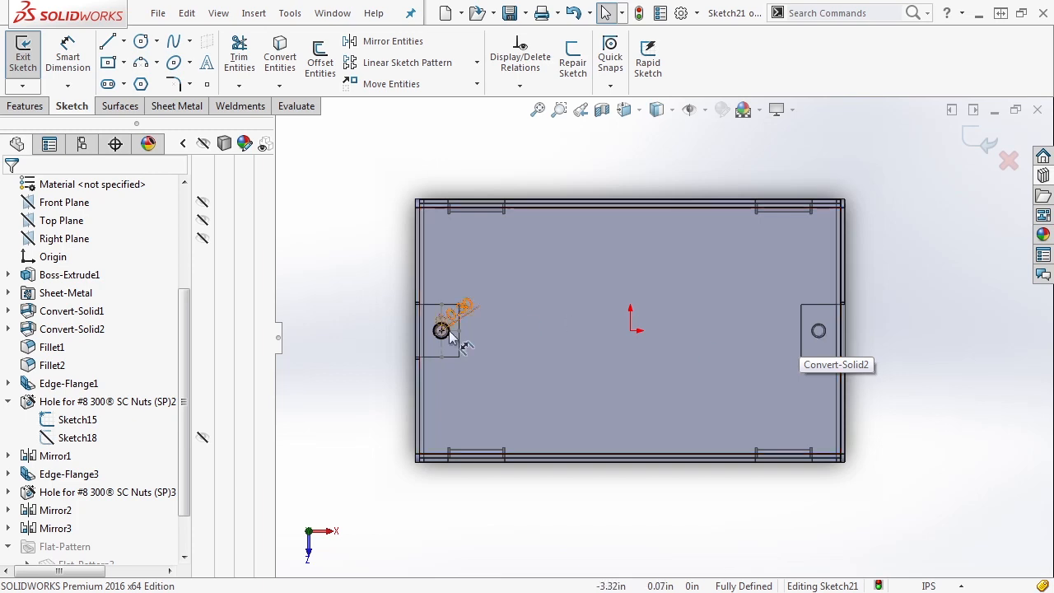
{"action": "scroll", "coordinate": [865, 334], "scroll_direction": "down", "scroll_amount": 3}
{"action": "scroll", "coordinate": [759, 331], "scroll_direction": "down", "scroll_amount": 3}
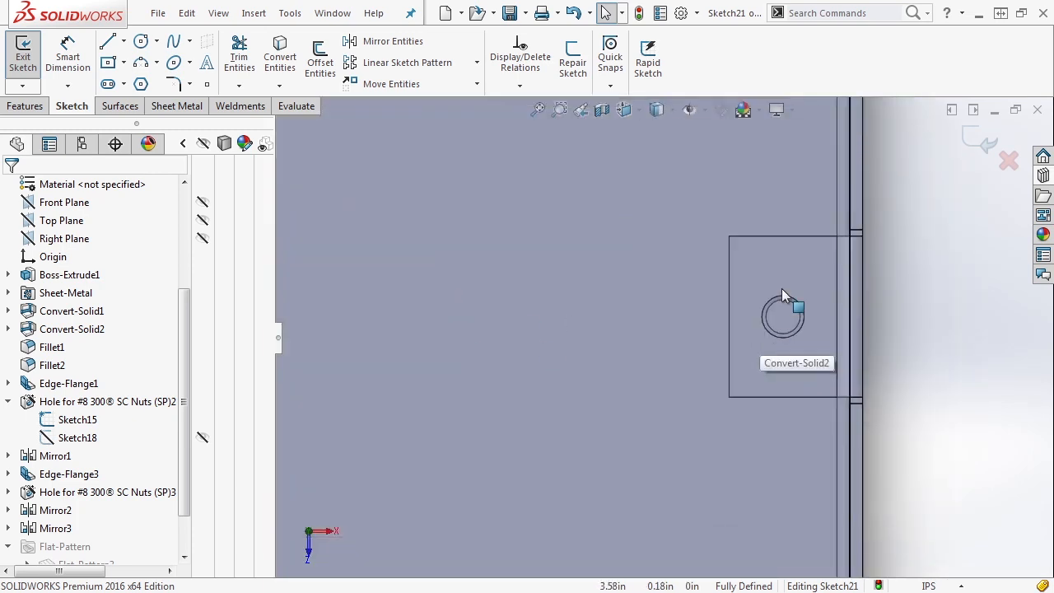
{"action": "key", "text": "f"}
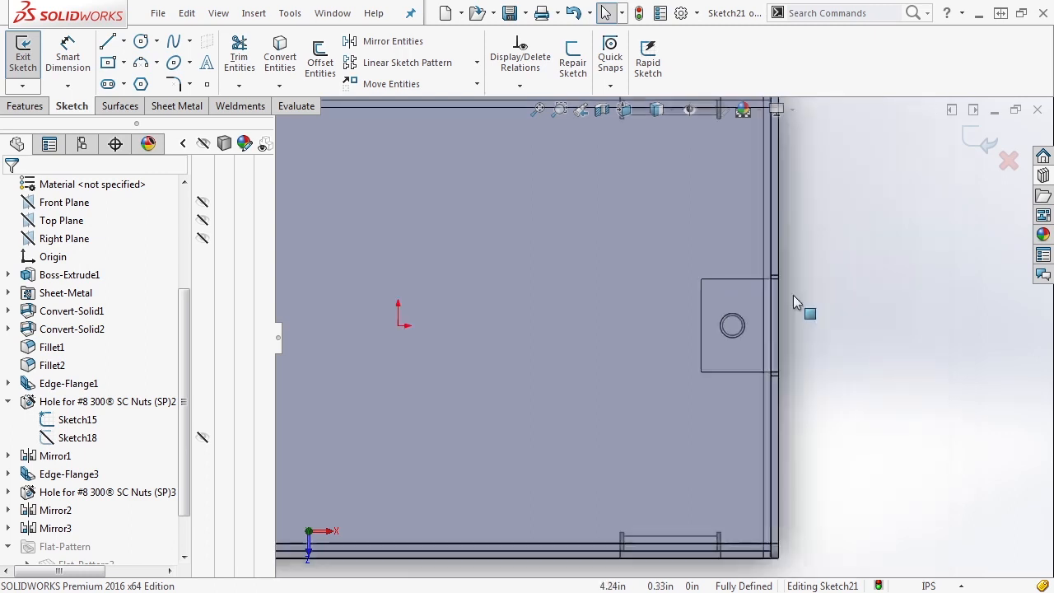
Hide the Fillet2 body to expose the mirrored tab and its hole beneath the top face
{"action": "left_click_drag", "start_coordinate": [183, 313], "coordinate": [188, 224]}
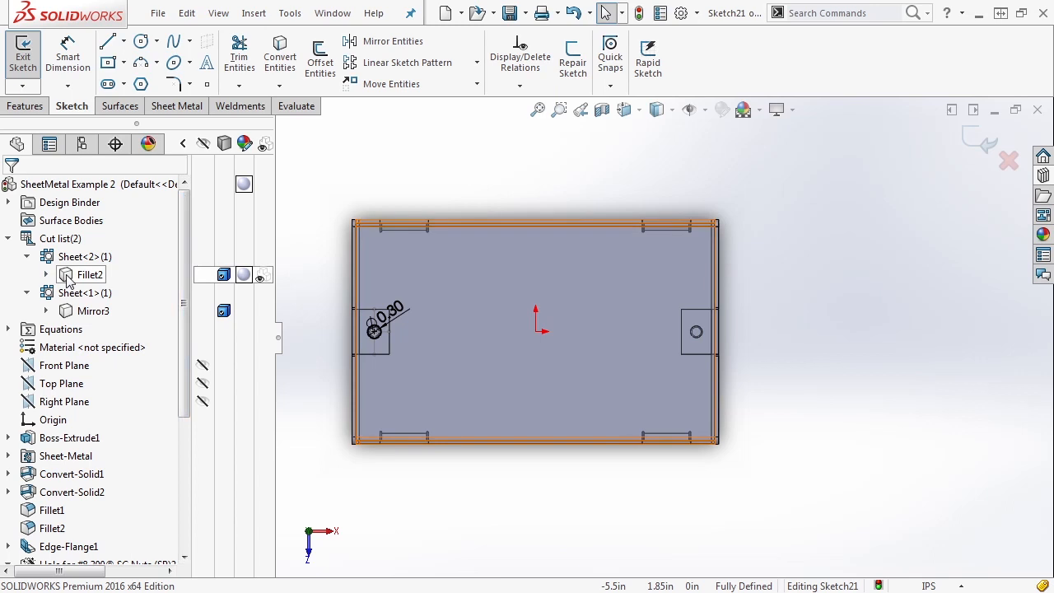
{"action": "left_click", "coordinate": [203, 276]}
{"action": "scroll", "coordinate": [693, 341], "scroll_direction": "down", "scroll_amount": 5}
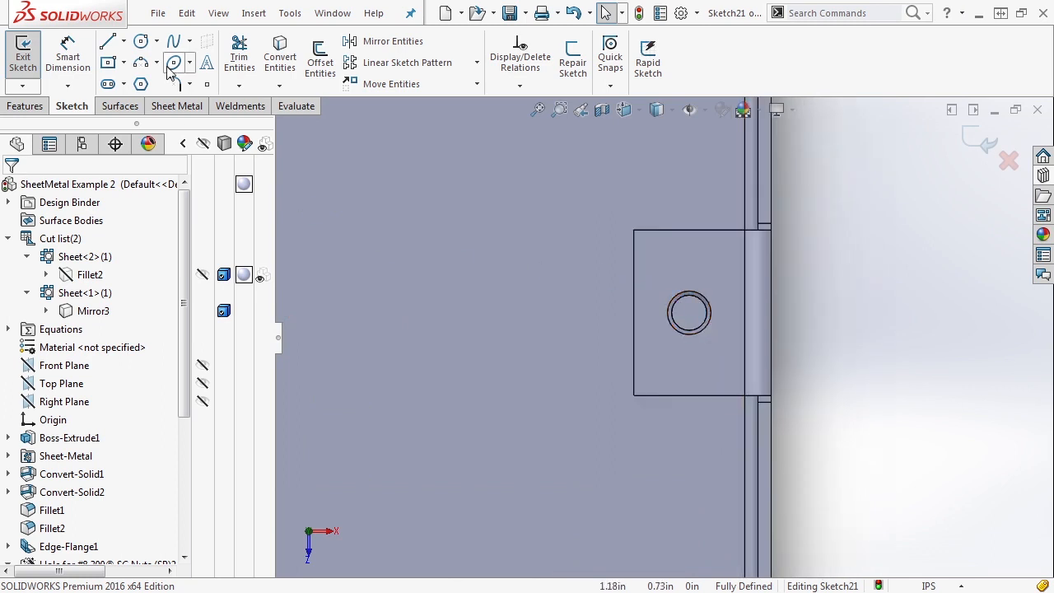
Sketch a second circle centred on the mirrored tab's hole, slightly larger than it, and check its centre is locked
{"action": "left_click", "coordinate": [141, 41]}
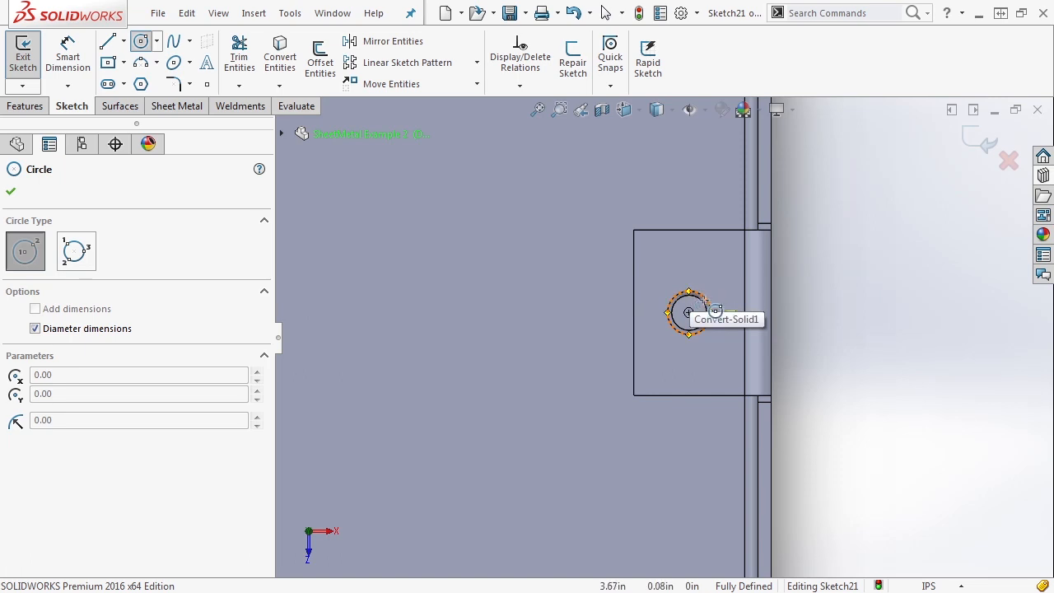
{"action": "scroll", "coordinate": [702, 304], "scroll_direction": "down", "scroll_amount": 3}
{"action": "scroll", "coordinate": [694, 310], "scroll_direction": "down", "scroll_amount": 2}
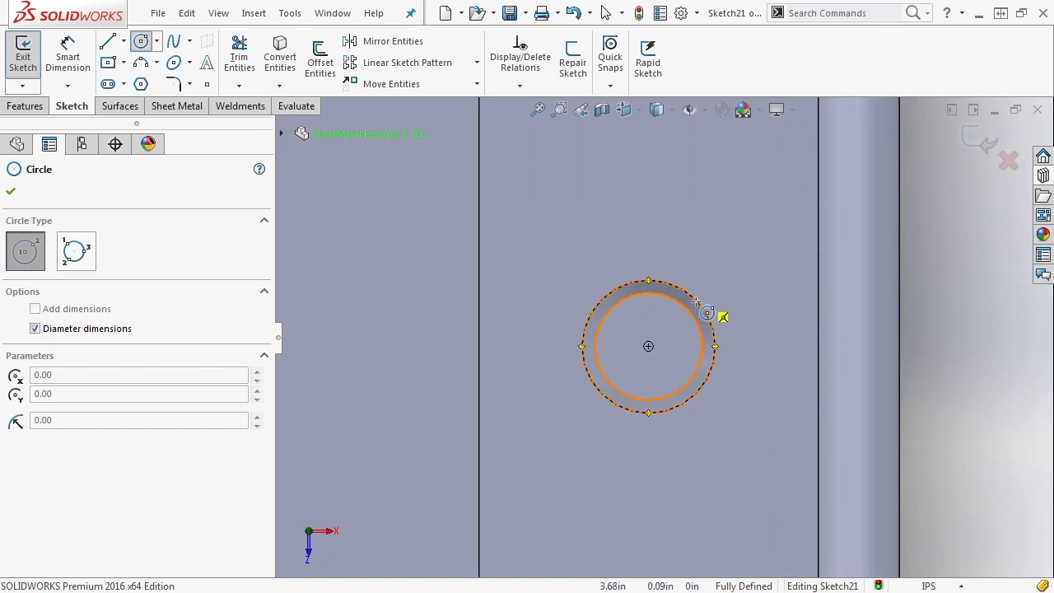
{"action": "left_click", "coordinate": [649, 347]}
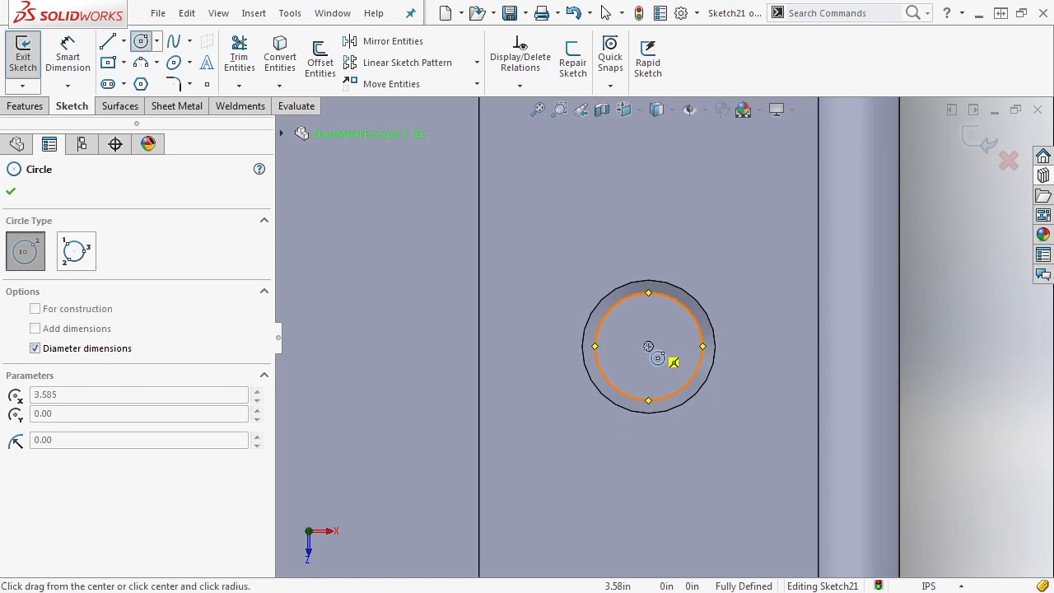
{"action": "left_click", "coordinate": [698, 283]}
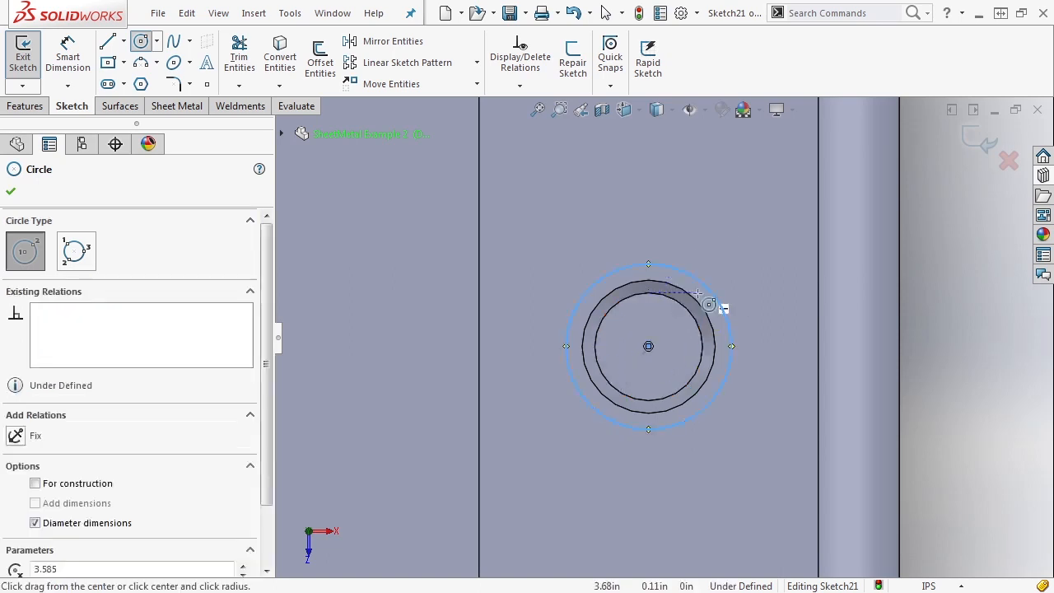
{"action": "key", "text": "Escape"}
{"action": "left_click", "coordinate": [696, 281]}
{"action": "scroll", "coordinate": [653, 340], "scroll_direction": "up", "scroll_amount": 3}
{"action": "left_click_drag", "start_coordinate": [653, 343], "coordinate": [594, 317]}
{"action": "left_click_drag", "start_coordinate": [645, 283], "coordinate": [676, 325]}
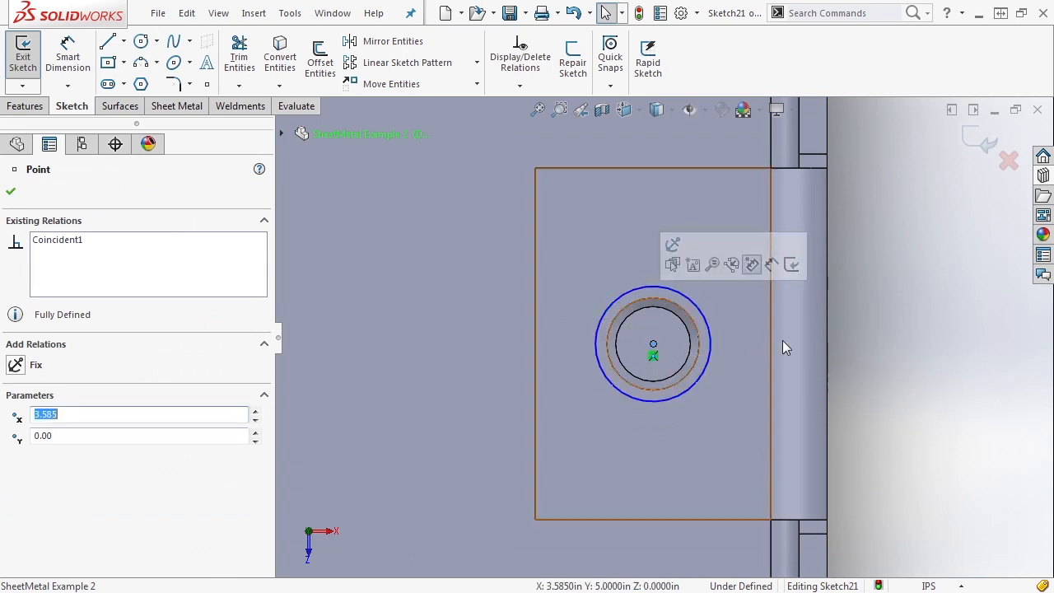
{"action": "left_click", "coordinate": [934, 351]}
Make the second circle equal in size to the 0.30 in circle
{"action": "scroll", "coordinate": [923, 361], "scroll_direction": "up", "scroll_amount": 4}
{"action": "scroll", "coordinate": [898, 388], "scroll_direction": "up", "scroll_amount": 3}
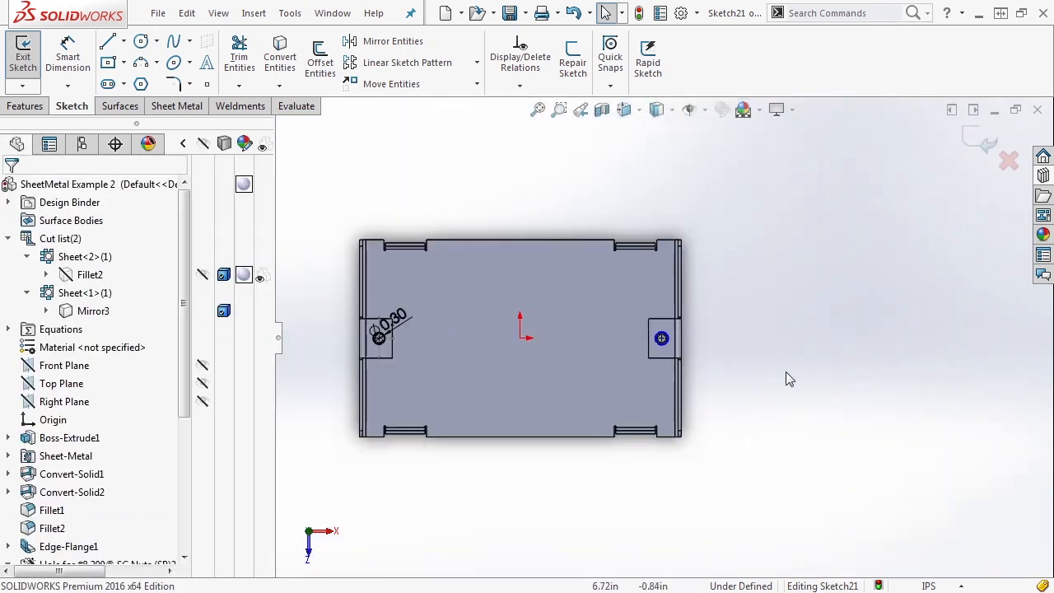
{"action": "scroll", "coordinate": [848, 372], "scroll_direction": "down", "scroll_amount": 1}
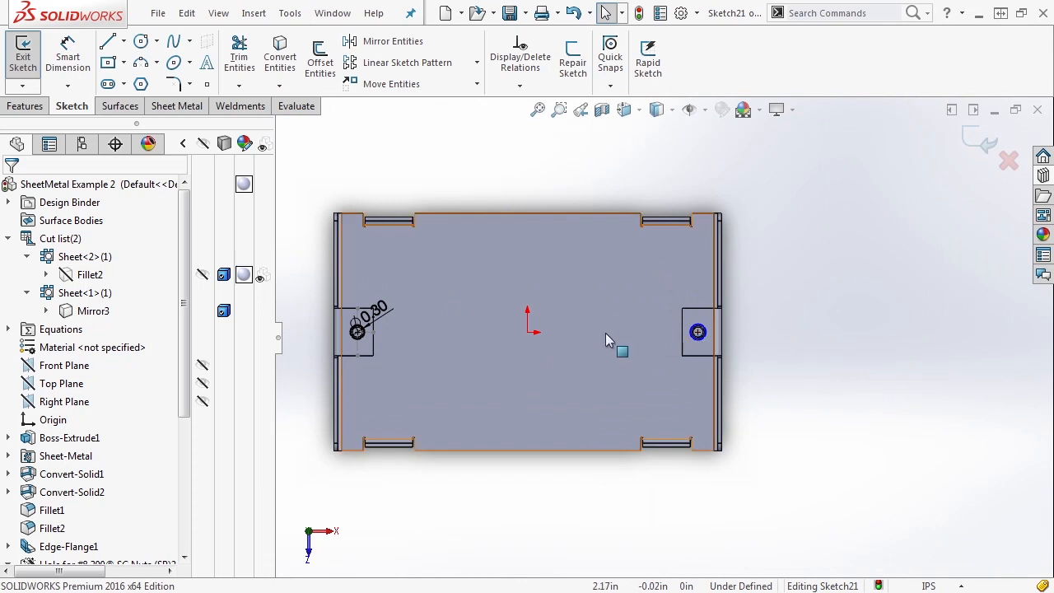
{"action": "scroll", "coordinate": [329, 336], "scroll_direction": "down", "scroll_amount": 3}
{"action": "scroll", "coordinate": [379, 345], "scroll_direction": "down", "scroll_amount": 2}
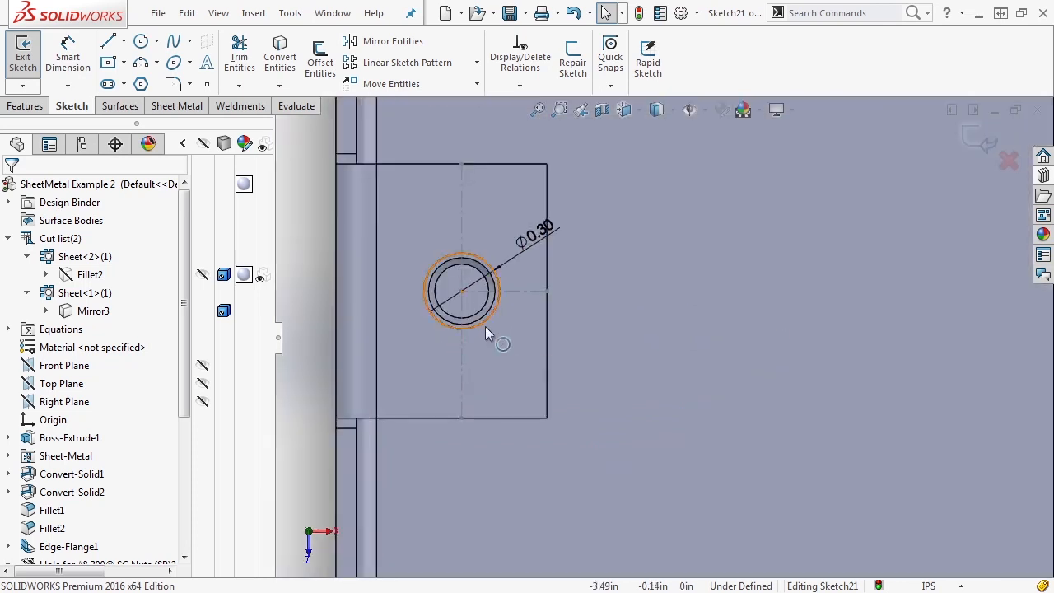
{"action": "left_click", "coordinate": [487, 320]}
{"action": "scroll", "coordinate": [521, 358], "scroll_direction": "up", "scroll_amount": 5}
{"action": "scroll", "coordinate": [905, 360], "scroll_direction": "down", "scroll_amount": 4}
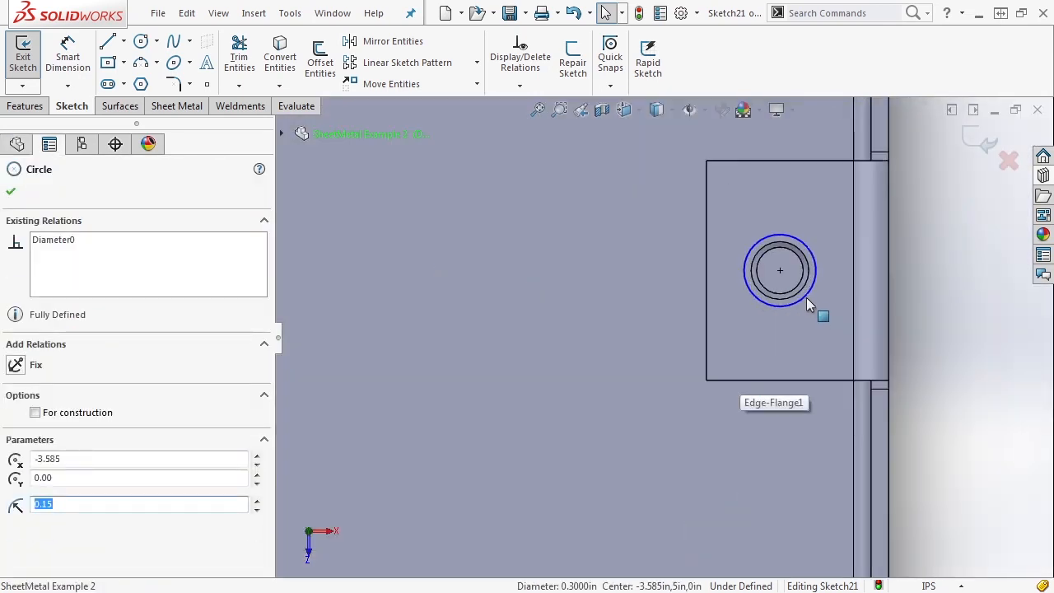
{"action": "left_click", "coordinate": [806, 303], "text": "ctrl"}
{"action": "left_click", "coordinate": [929, 245]}
{"action": "left_click", "coordinate": [928, 346]}
Exit the sketch containing the two circles and show the Fillet2 body again
{"action": "scroll", "coordinate": [937, 357], "scroll_direction": "up", "scroll_amount": 5}
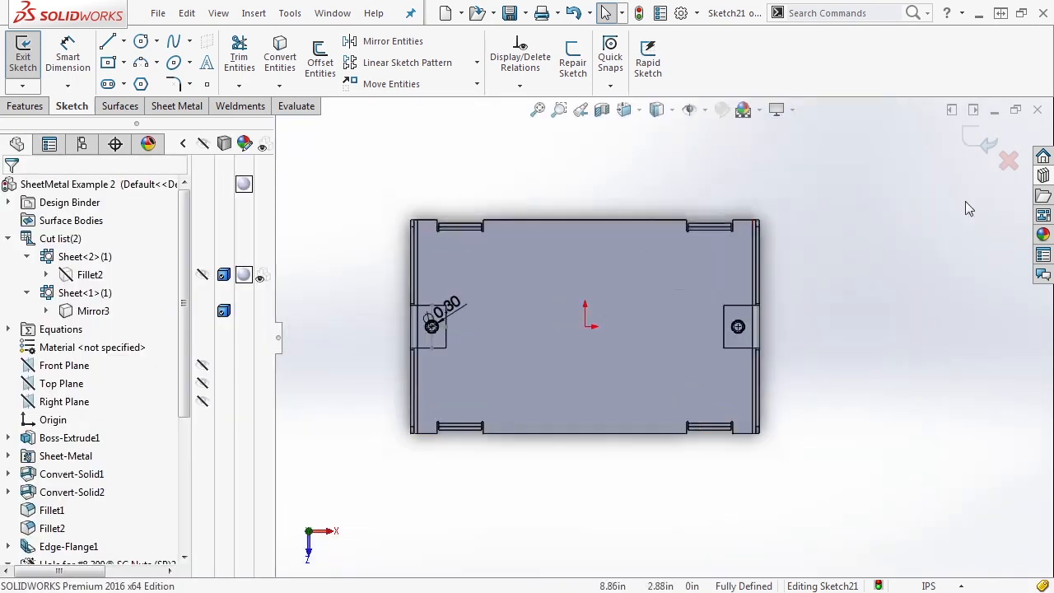
{"action": "left_click", "coordinate": [978, 143]}
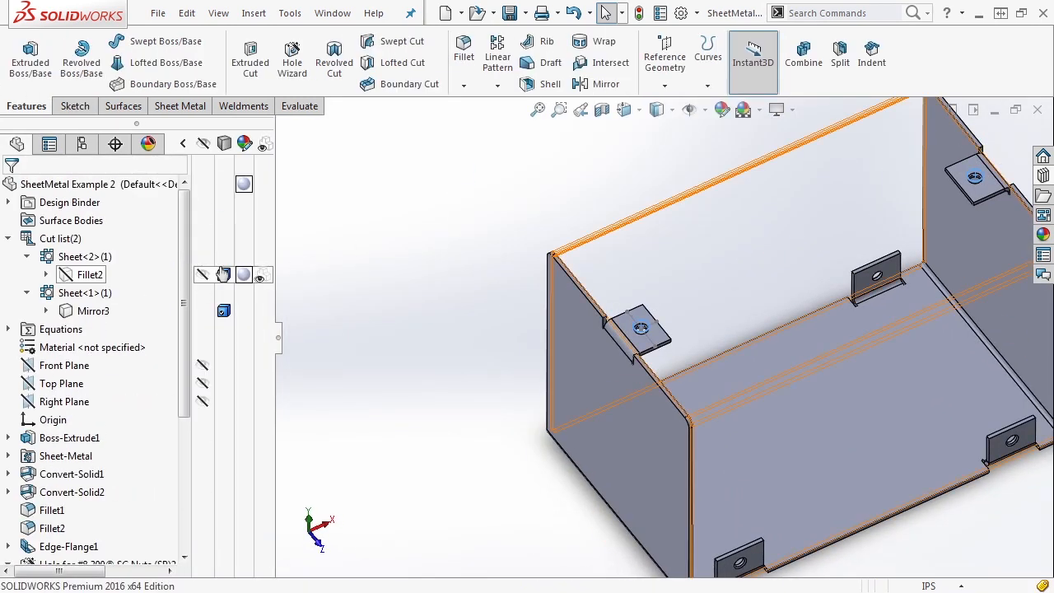
{"action": "left_click", "coordinate": [202, 276]}
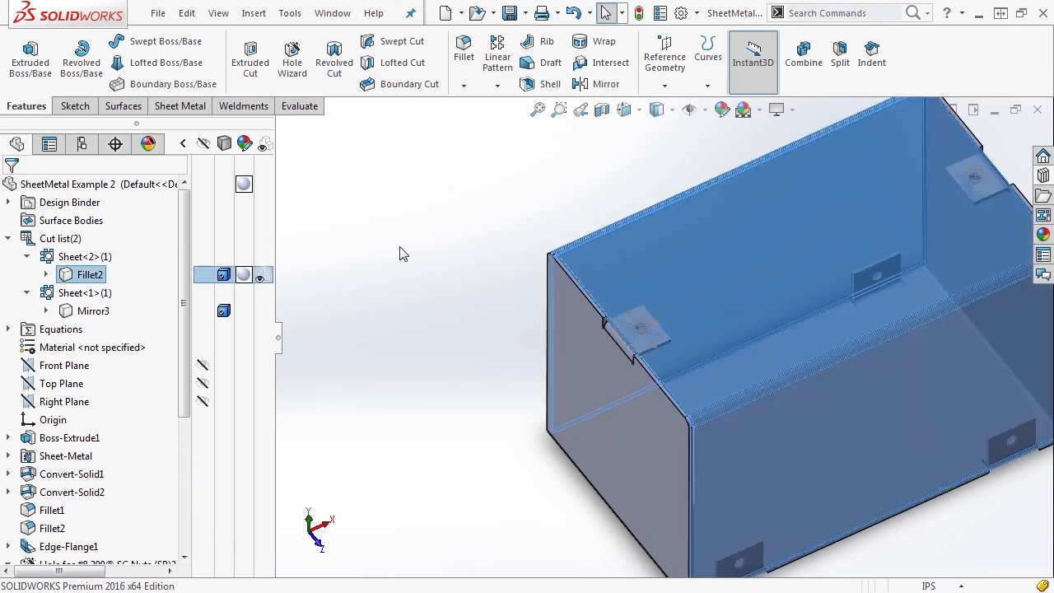
Start an extruded cut from the 0.30 in circle in the top-face sketch, with its depth linked to the sheet thickness
{"action": "left_click", "coordinate": [250, 59]}
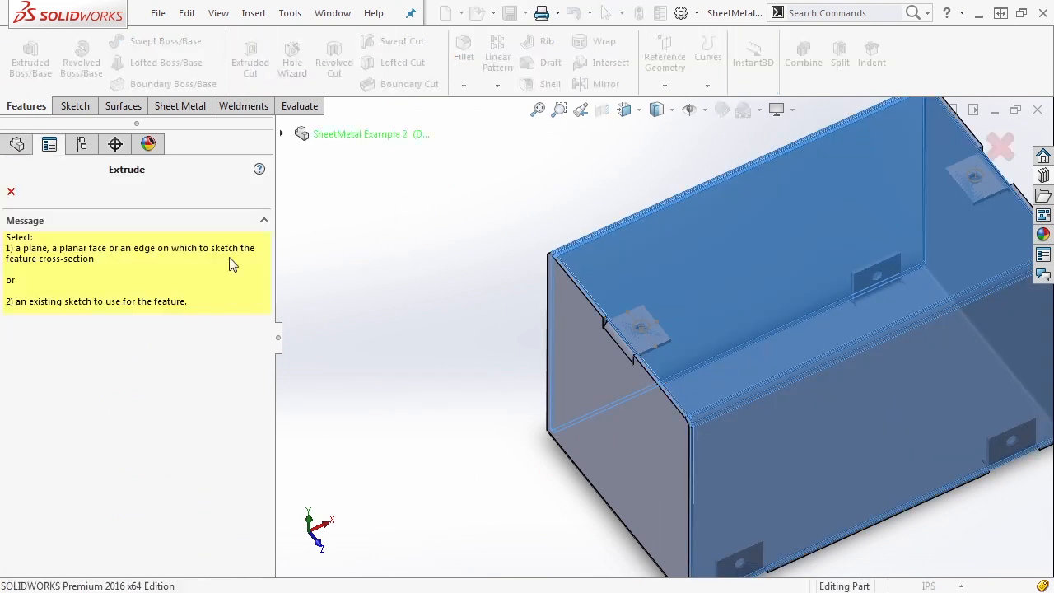
{"action": "left_click", "coordinate": [644, 326]}
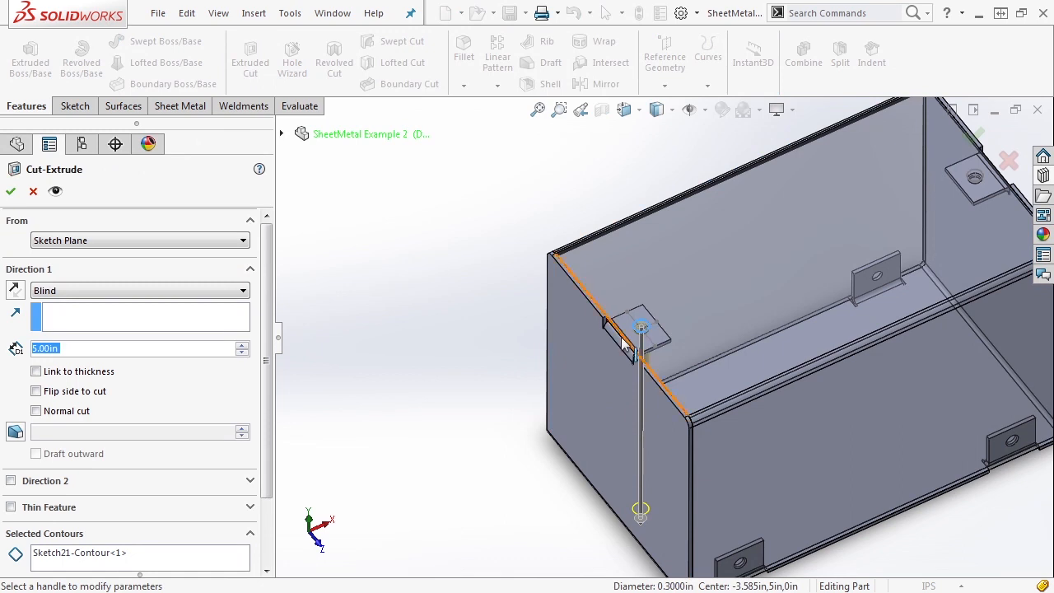
{"action": "scroll", "coordinate": [255, 349], "scroll_direction": "down", "scroll_amount": 3}
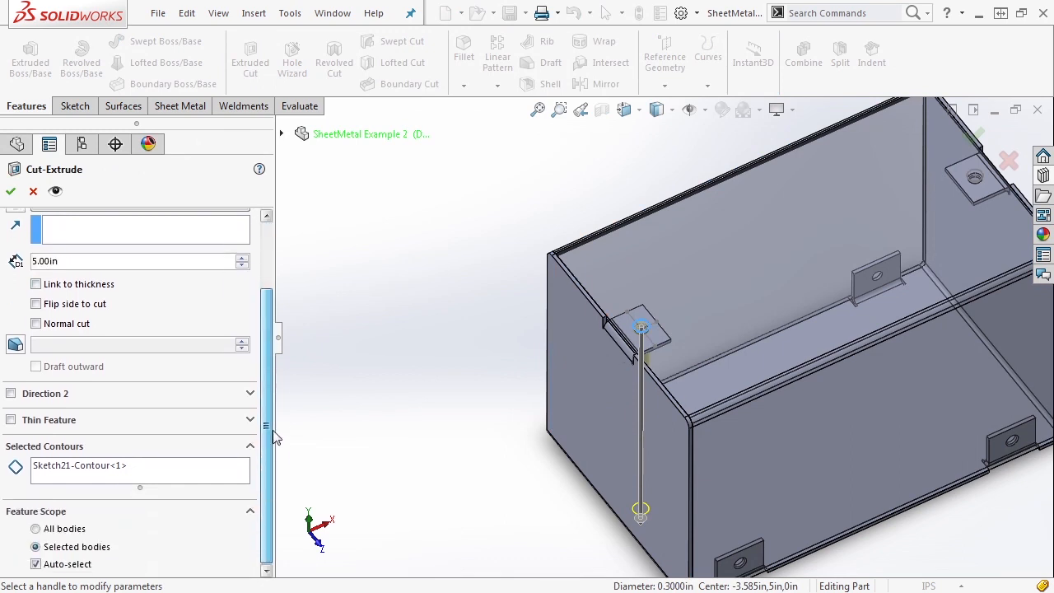
{"action": "left_click", "coordinate": [37, 285]}
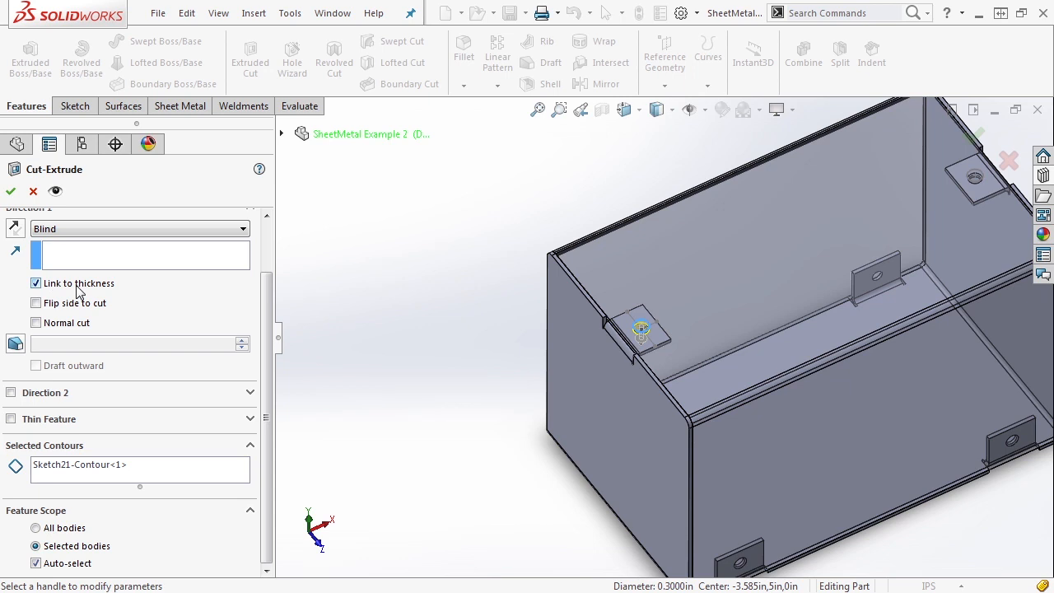
Add the second circle over the mirrored tab to the cut's selected contours and complete the cut
{"action": "left_click_drag", "start_coordinate": [268, 322], "coordinate": [170, 448]}
{"action": "left_click", "coordinate": [164, 466]}
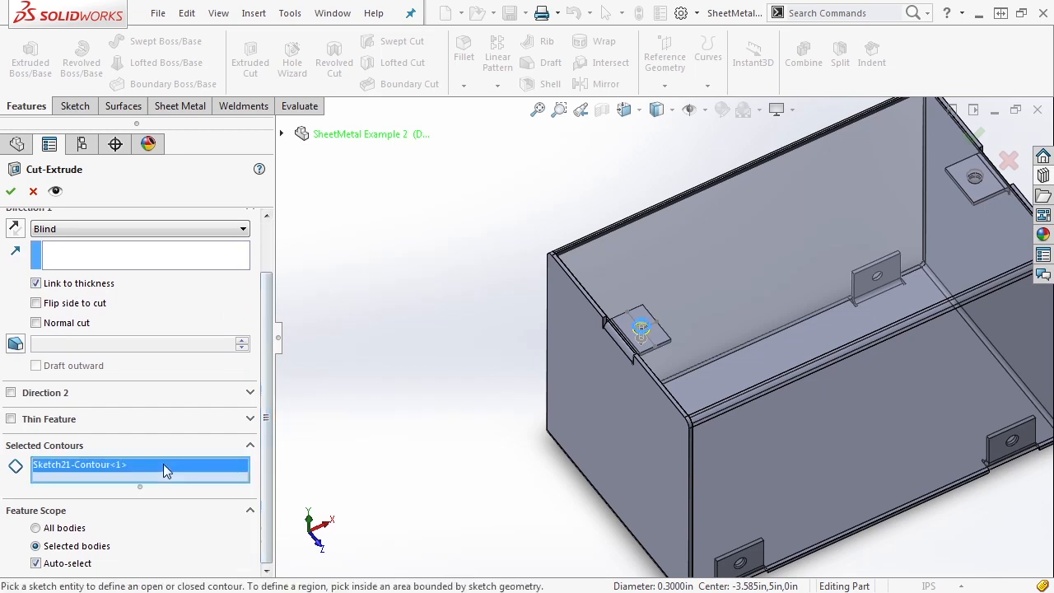
{"action": "scroll", "coordinate": [1011, 173], "scroll_direction": "down", "scroll_amount": 5}
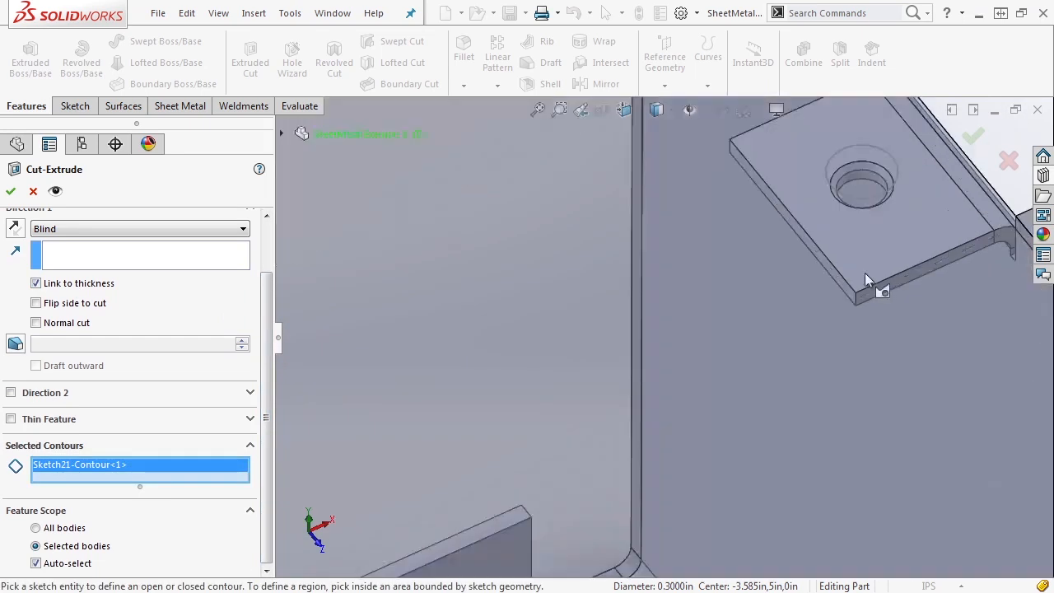
{"action": "left_click", "coordinate": [877, 168]}
{"action": "scroll", "coordinate": [886, 217], "scroll_direction": "up", "scroll_amount": 6}
{"action": "scroll", "coordinate": [518, 393], "scroll_direction": "down", "scroll_amount": 5}
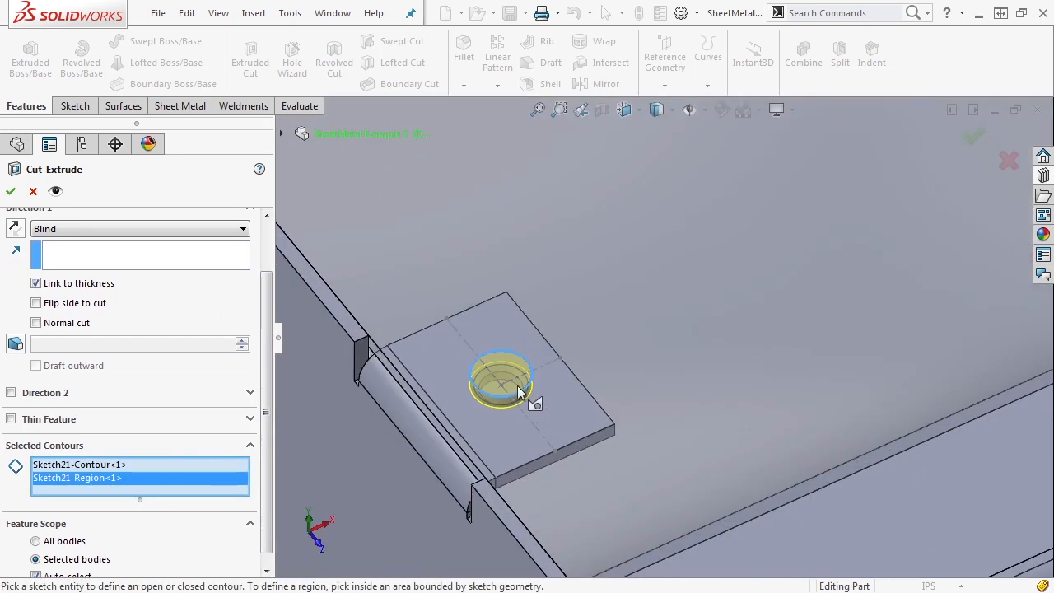
{"action": "scroll", "coordinate": [519, 393], "scroll_direction": "up", "scroll_amount": 10}
{"action": "left_click_drag", "start_coordinate": [265, 415], "coordinate": [265, 494]}
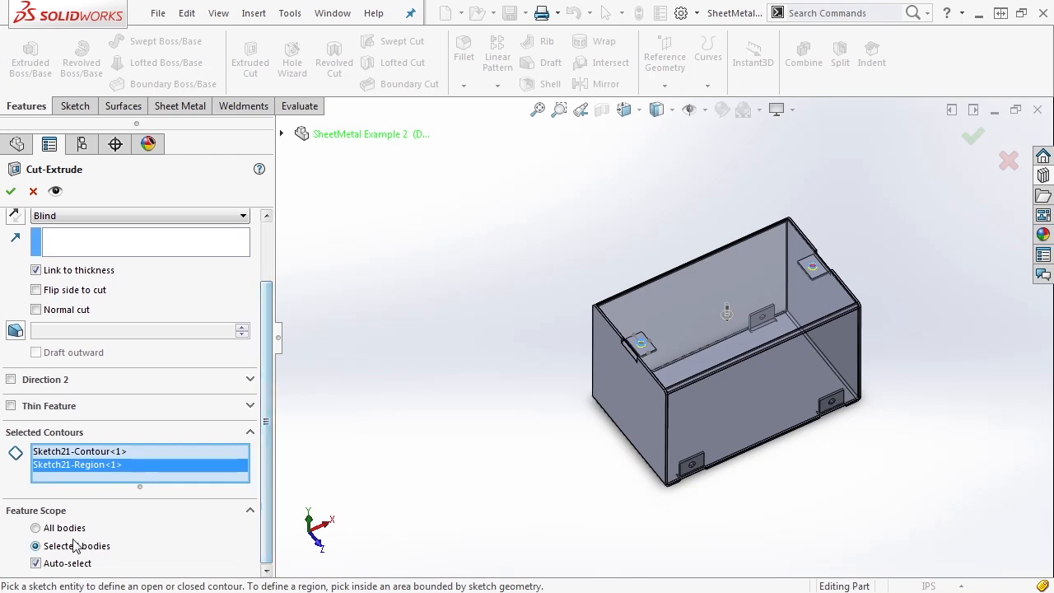
{"action": "scroll", "coordinate": [620, 320], "scroll_direction": "down", "scroll_amount": 5}
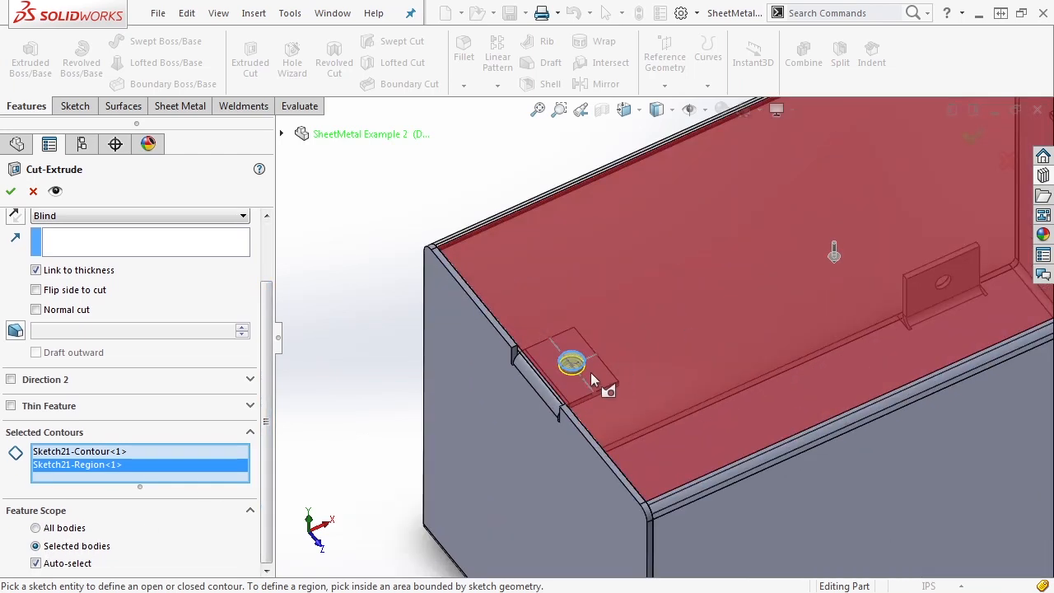
{"action": "left_click", "coordinate": [11, 192]}
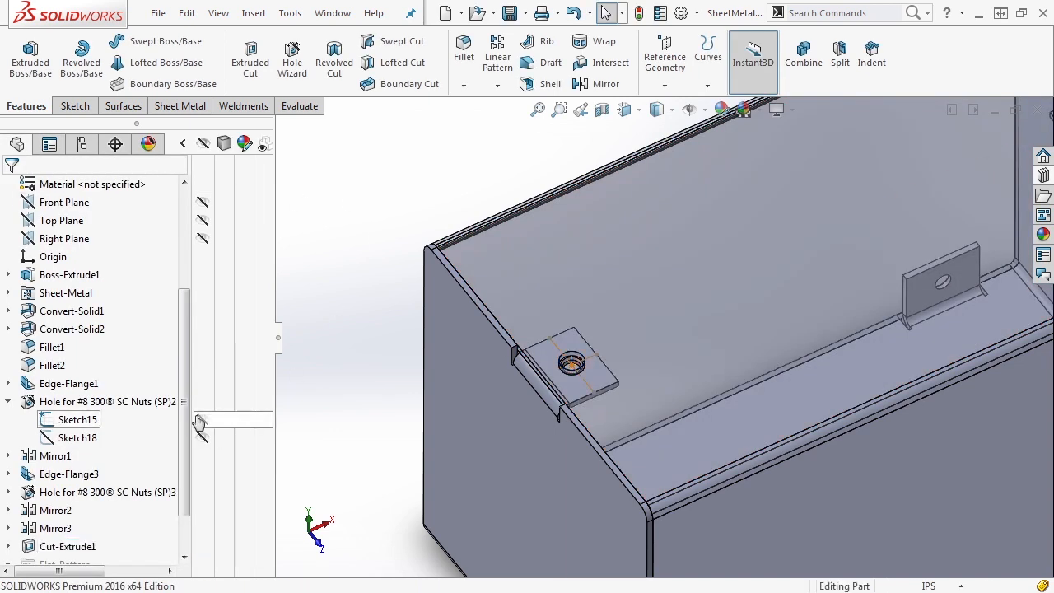
Start a sketch on the cover's front face and hide the cover body to expose the lower tabs
{"action": "left_click", "coordinate": [8, 401]}
{"action": "middle_click_drag", "start_coordinate": [350, 317], "coordinate": [449, 339]}
{"action": "scroll", "coordinate": [581, 332], "scroll_direction": "down", "scroll_amount": 4}
{"action": "middle_click_drag", "start_coordinate": [581, 333], "coordinate": [581, 332]}
{"action": "scroll", "coordinate": [581, 333], "scroll_direction": "up", "scroll_amount": 4}
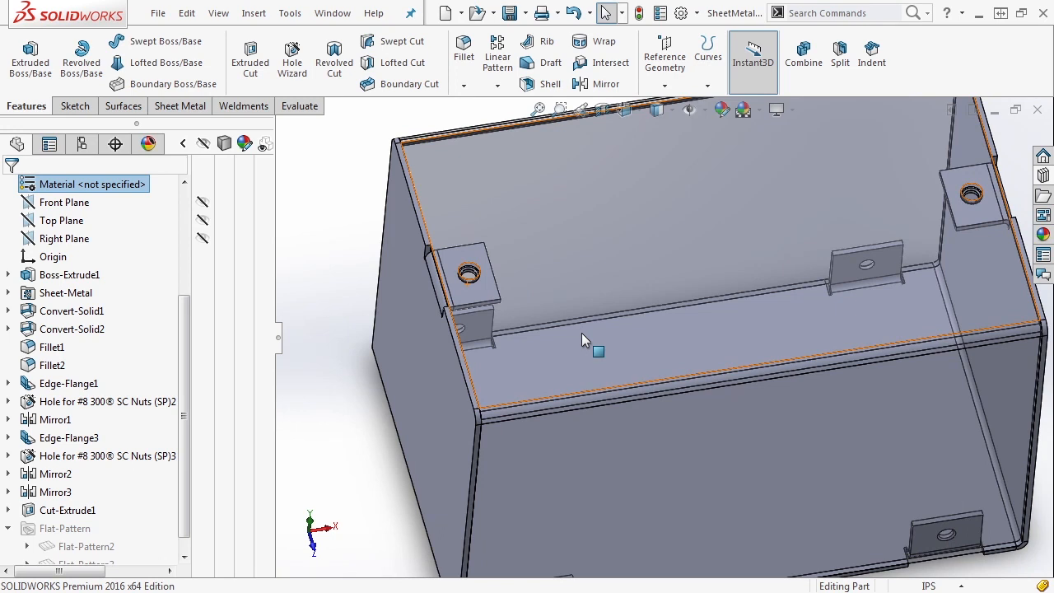
{"action": "scroll", "coordinate": [581, 332], "scroll_direction": "up", "scroll_amount": 4}
{"action": "middle_click_drag", "start_coordinate": [361, 353], "coordinate": [592, 454]}
{"action": "scroll", "coordinate": [591, 454], "scroll_direction": "down", "scroll_amount": 5}
{"action": "left_click", "coordinate": [662, 381]}
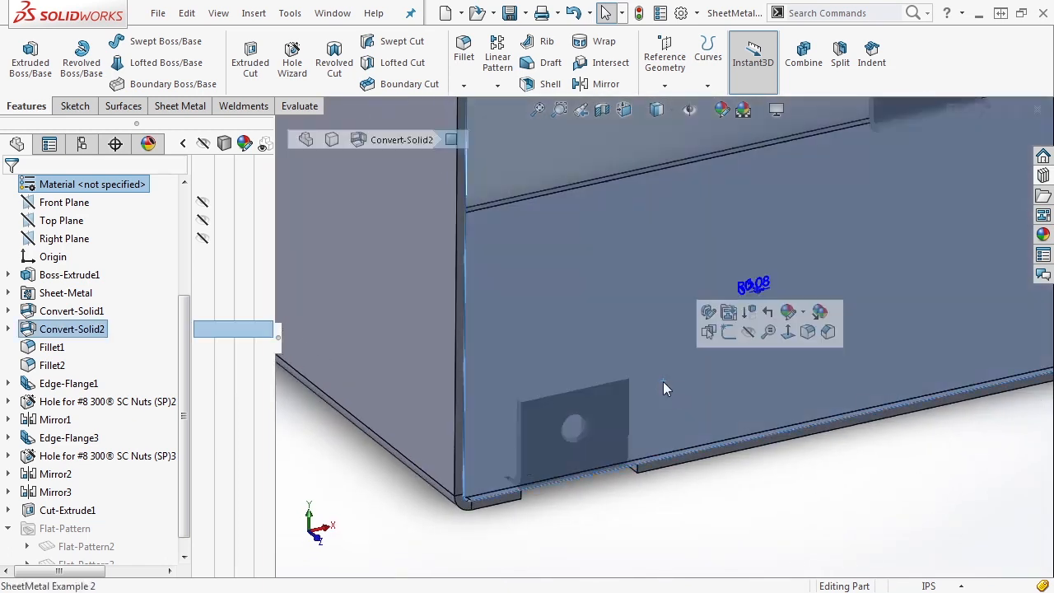
{"action": "left_click", "coordinate": [731, 332]}
{"action": "scroll", "coordinate": [528, 449], "scroll_direction": "down", "scroll_amount": 5}
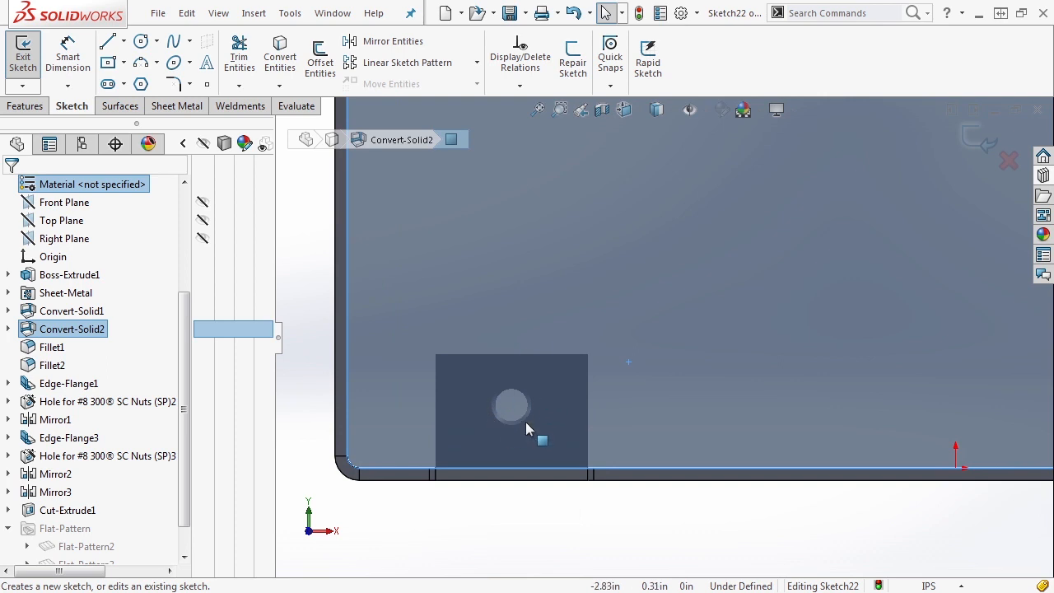
{"action": "left_click", "coordinate": [484, 398]}
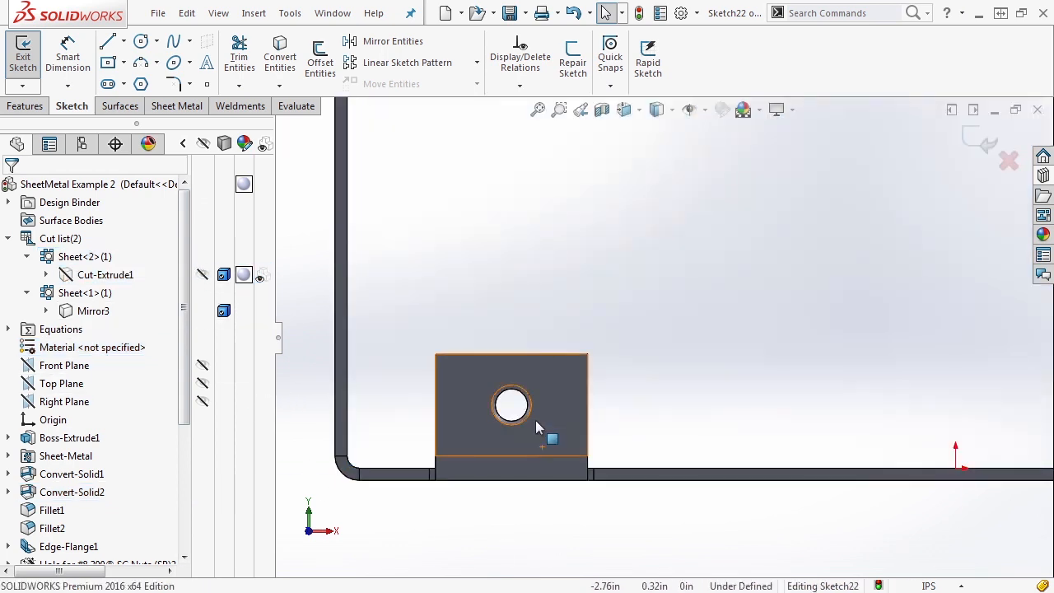
Sketch circles about 0.38 in and 0.98 in in diameter, centred on the nut holes of the two front lower tabs
{"action": "key", "text": "c"}
{"action": "left_click", "coordinate": [511, 405]}
{"action": "left_click", "coordinate": [528, 381]}
{"action": "scroll", "coordinate": [556, 504], "scroll_direction": "up", "scroll_amount": 7}
{"action": "scroll", "coordinate": [858, 346], "scroll_direction": "down", "scroll_amount": 8}
{"action": "left_click", "coordinate": [897, 324]}
{"action": "left_click", "coordinate": [912, 234]}
{"action": "scroll", "coordinate": [906, 305], "scroll_direction": "up", "scroll_amount": 9}
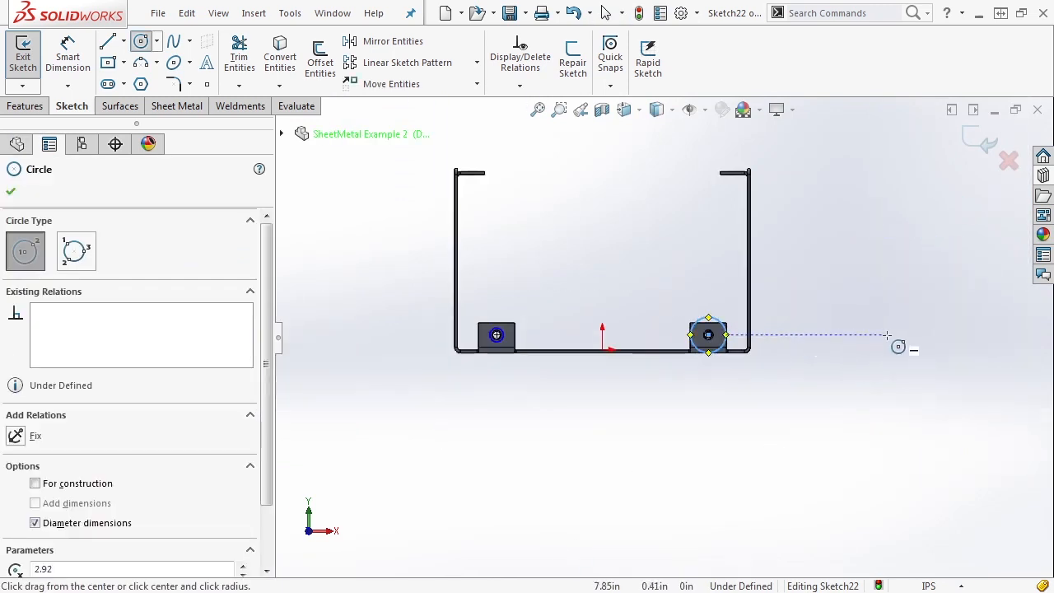
{"action": "scroll", "coordinate": [663, 339], "scroll_direction": "up", "scroll_amount": 4}
{"action": "key", "text": "Escape"}
Show Sketch21, which belongs to the Cut-Extrude1 feature
{"action": "scroll", "coordinate": [587, 336], "scroll_direction": "down", "scroll_amount": 4}
{"action": "left_click_drag", "start_coordinate": [184, 379], "coordinate": [182, 515]}
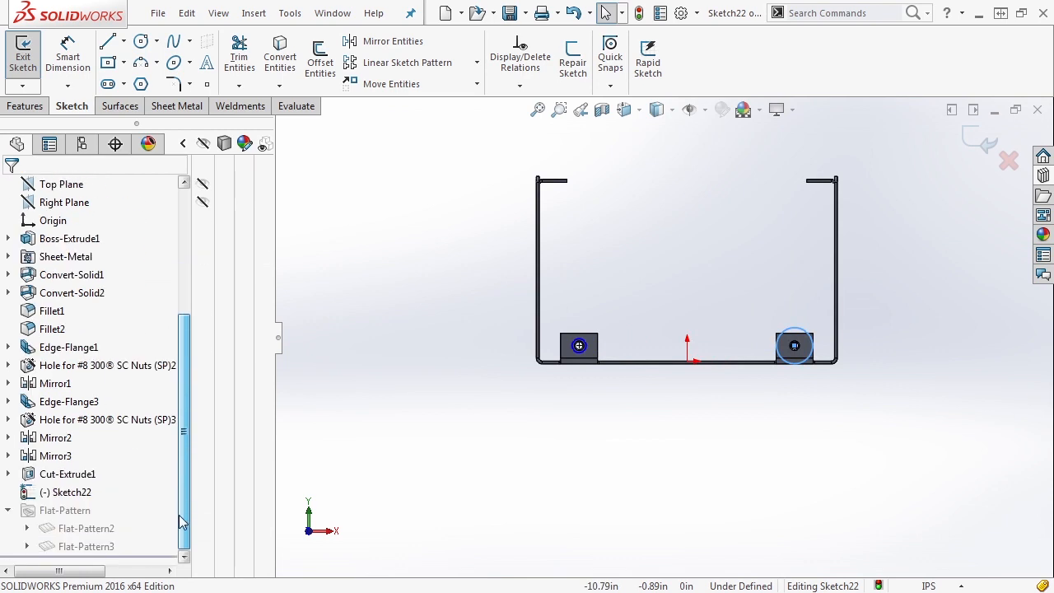
{"action": "left_click", "coordinate": [7, 474]}
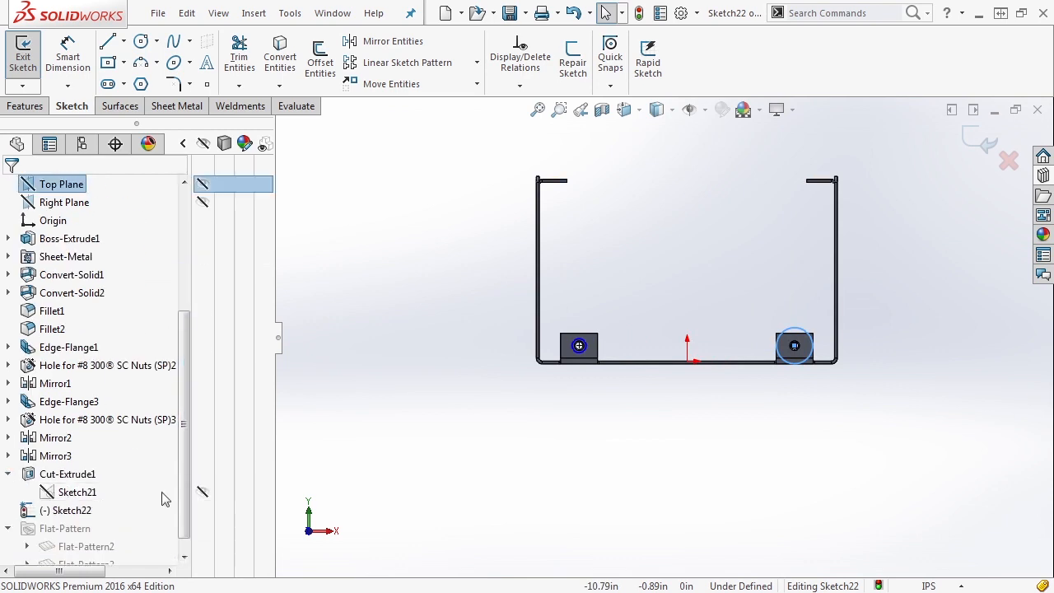
{"action": "left_click", "coordinate": [202, 492]}
{"action": "middle_click_drag", "start_coordinate": [844, 338], "coordinate": [842, 370]}
{"action": "middle_click_drag", "start_coordinate": [818, 327], "coordinate": [812, 342]}
{"action": "left_click", "coordinate": [827, 343]}
{"action": "scroll", "coordinate": [668, 340], "scroll_direction": "down", "scroll_amount": 4}
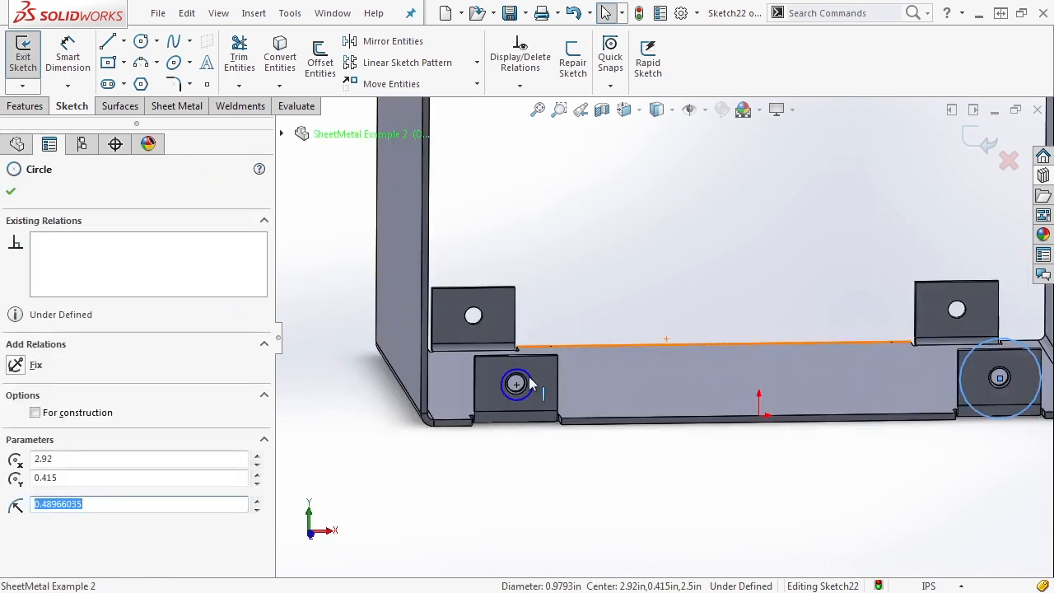
{"action": "left_click", "coordinate": [516, 383], "text": "ctrl"}
{"action": "scroll", "coordinate": [739, 416], "scroll_direction": "up", "scroll_amount": 2}
{"action": "scroll", "coordinate": [623, 188], "scroll_direction": "down", "scroll_amount": 6}
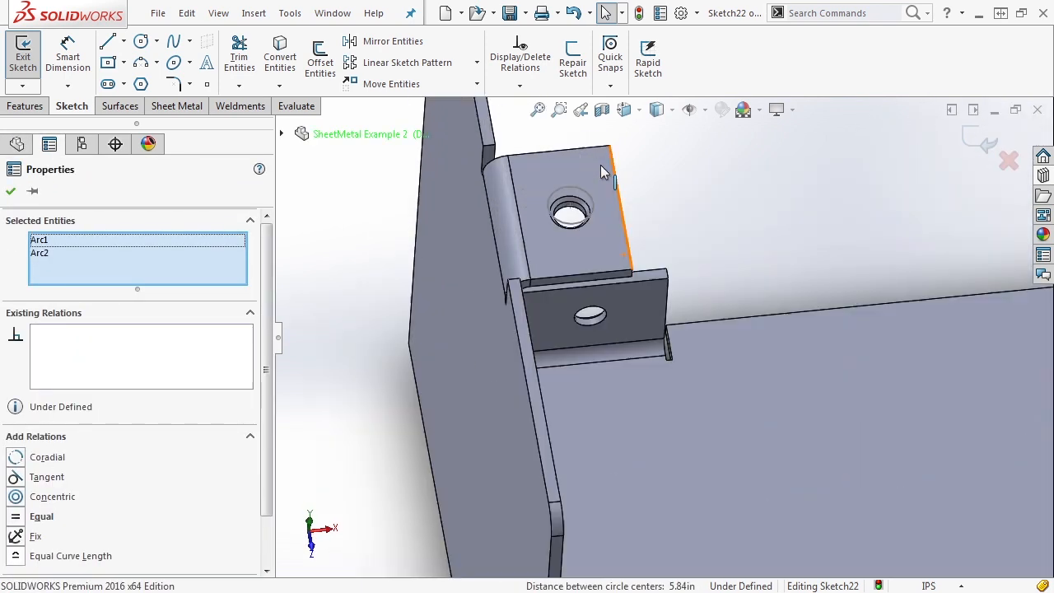
{"action": "left_click", "coordinate": [583, 220]}
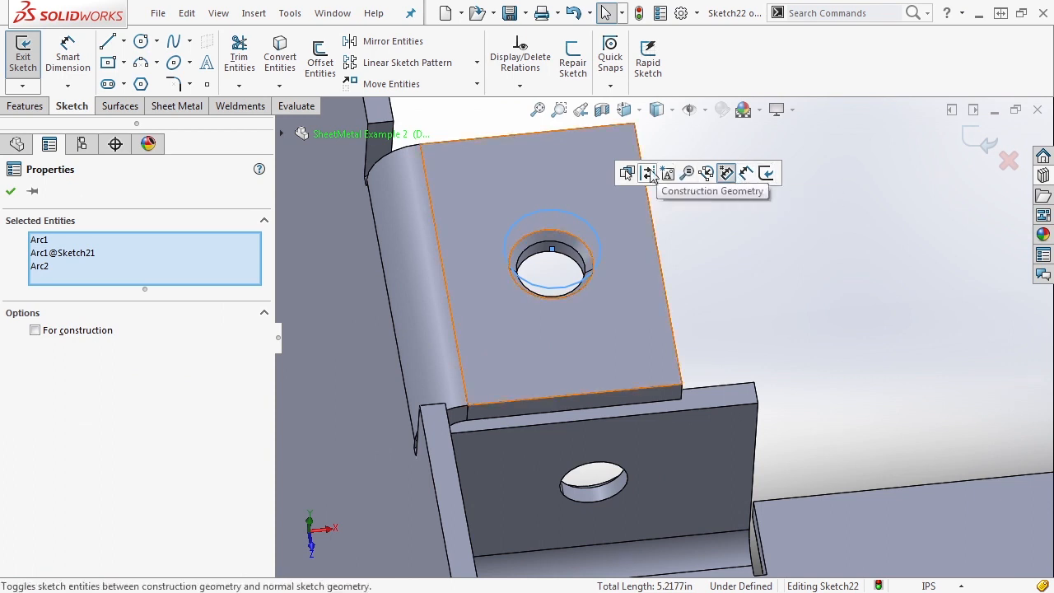
{"action": "left_click", "coordinate": [783, 196]}
{"action": "scroll", "coordinate": [761, 267], "scroll_direction": "up", "scroll_amount": 8}
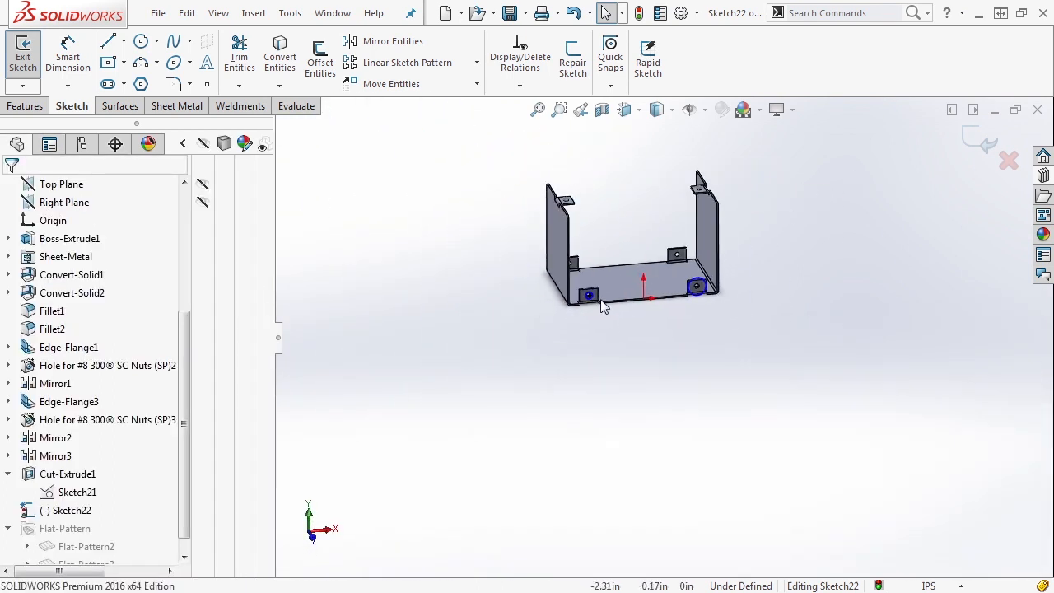
Make the two circles on the front lower tabs equal in size
{"action": "scroll", "coordinate": [626, 308], "scroll_direction": "down", "scroll_amount": 5}
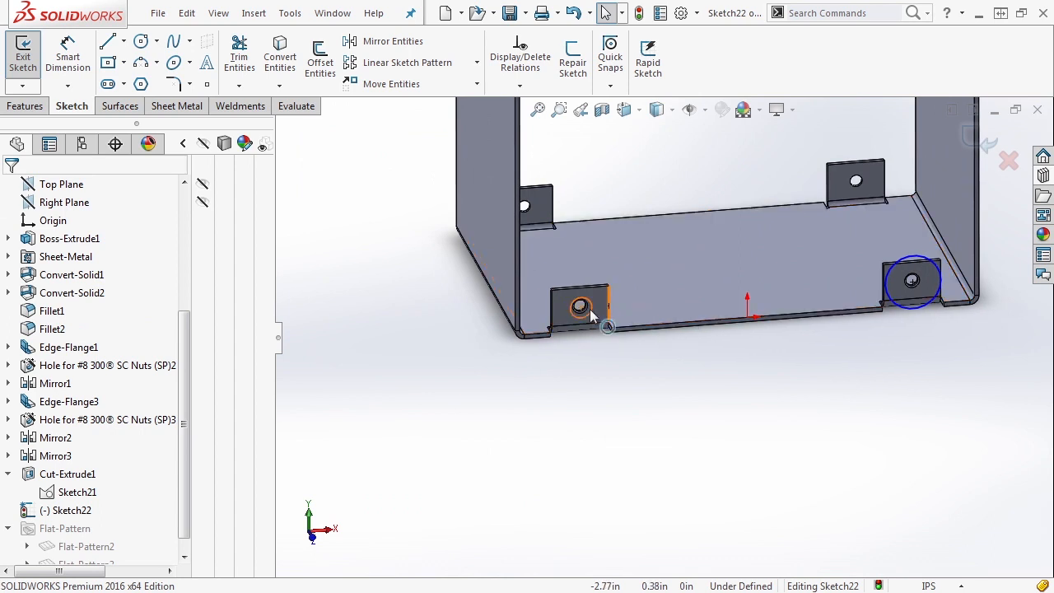
{"action": "left_click", "coordinate": [583, 300]}
{"action": "left_click", "coordinate": [905, 275]}
{"action": "left_click", "coordinate": [911, 256], "text": "ctrl"}
{"action": "left_click", "coordinate": [957, 186]}
{"action": "left_click", "coordinate": [689, 376]}
Dimension the circle on the first front lower tab to a diameter of 0.3 in
{"action": "scroll", "coordinate": [606, 306], "scroll_direction": "down", "scroll_amount": 3}
{"action": "key", "text": "s"}
{"action": "left_click", "coordinate": [641, 360]}
{"action": "left_click", "coordinate": [582, 311]}
{"action": "left_click", "coordinate": [585, 241]}
{"action": "type", "text": ".3"}
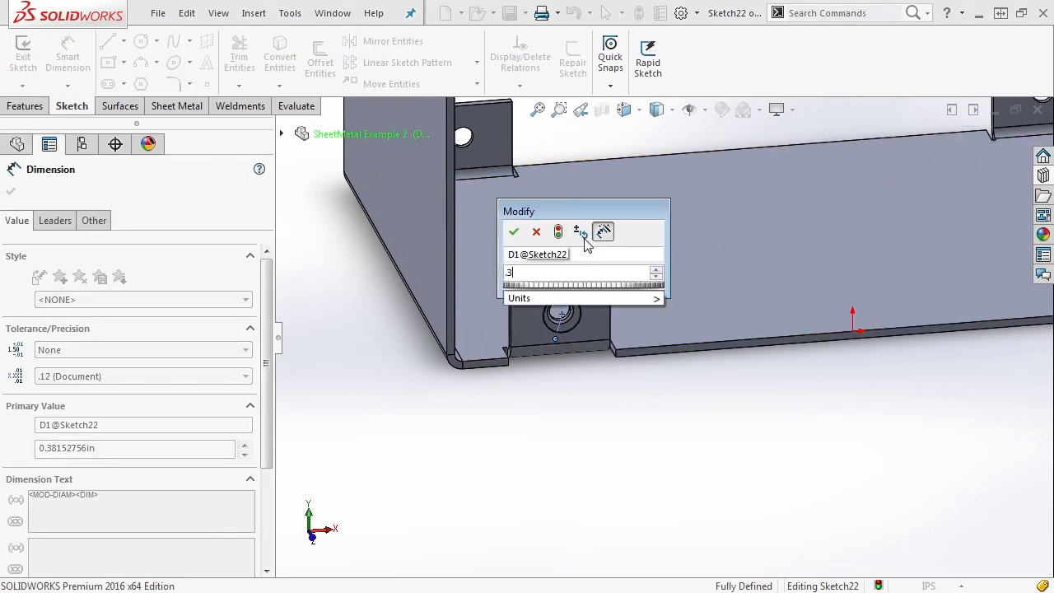
{"action": "key", "text": "Return"}
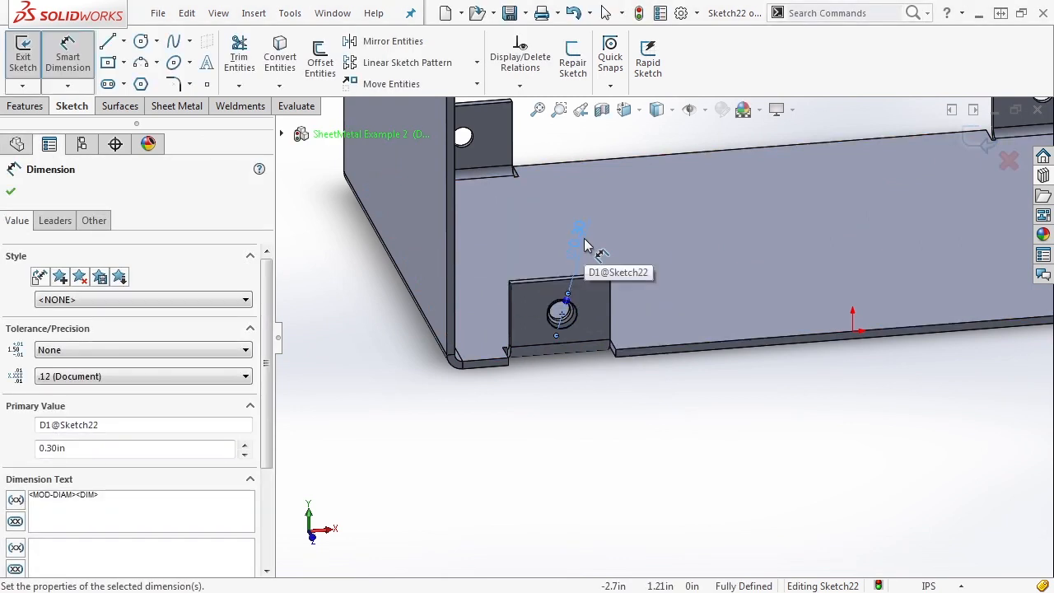
{"action": "key", "text": "Escape"}
Exit the front-face sketch containing the two equal circles
{"action": "scroll", "coordinate": [619, 391], "scroll_direction": "up", "scroll_amount": 5}
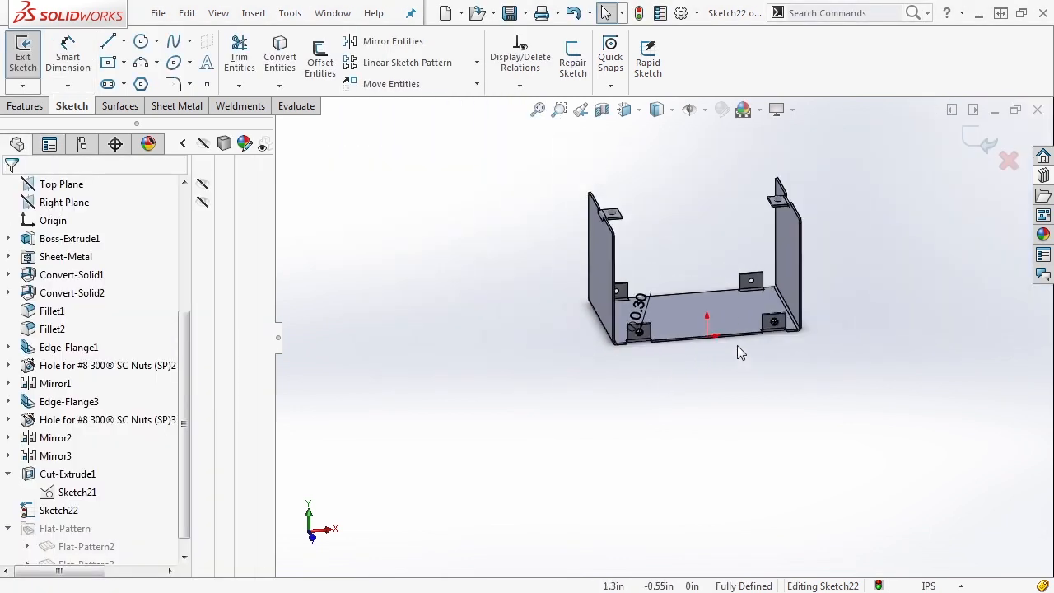
{"action": "mouse_move", "coordinate": [737, 330]}
{"action": "middle_mouse_down"}
{"action": "mouse_move", "coordinate": [700, 258]}
{"action": "mouse_move", "coordinate": [711, 271]}
{"action": "mouse_move", "coordinate": [657, 243]}
{"action": "middle_mouse_up"}
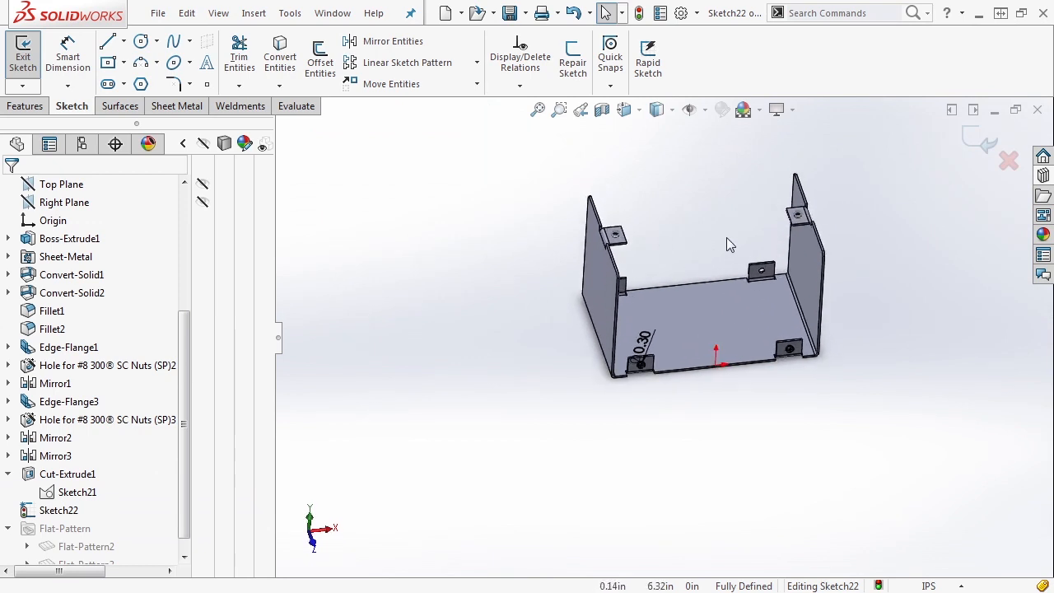
{"action": "scroll", "coordinate": [763, 237], "scroll_direction": "down", "scroll_amount": 2}
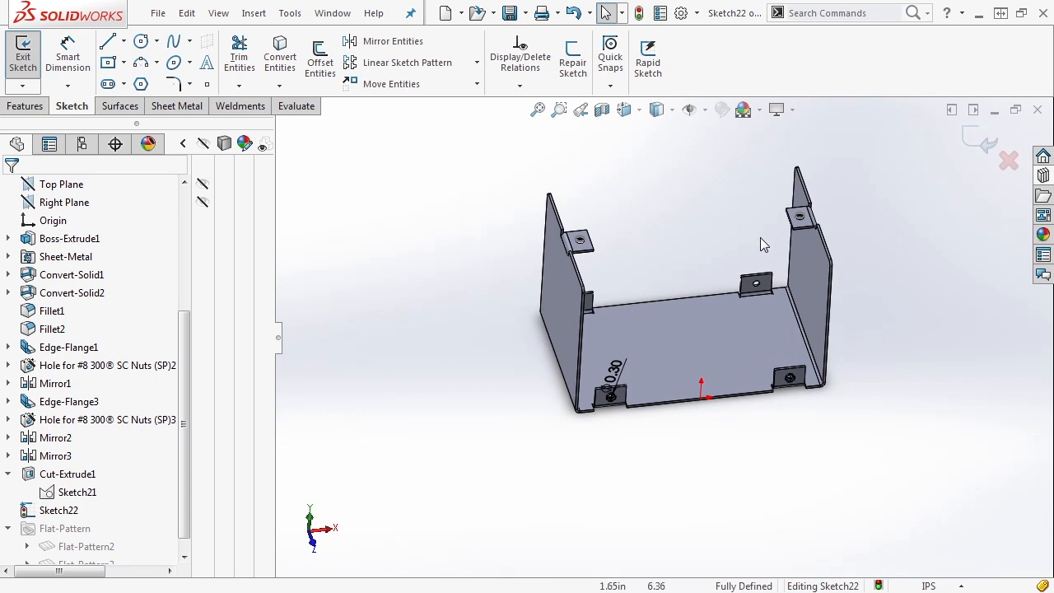
{"action": "scroll", "coordinate": [774, 251], "scroll_direction": "down", "scroll_amount": 2}
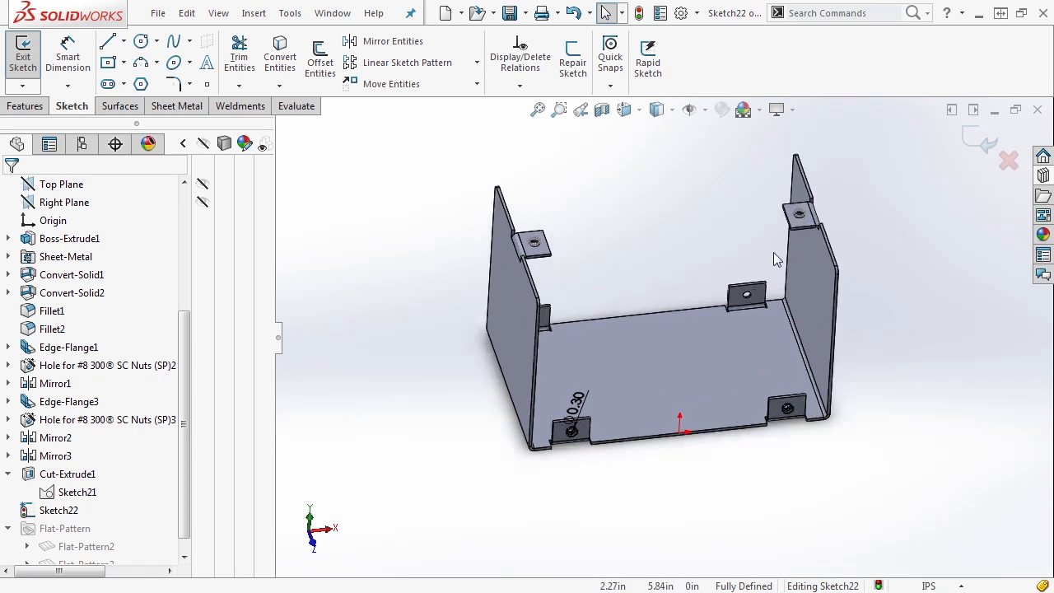
{"action": "left_click", "coordinate": [980, 147]}
Edit Sketch21 and link its 0.30 in circle diameter to a shared value with a name starting with PEM
{"action": "scroll", "coordinate": [748, 437], "scroll_direction": "up", "scroll_amount": 1}
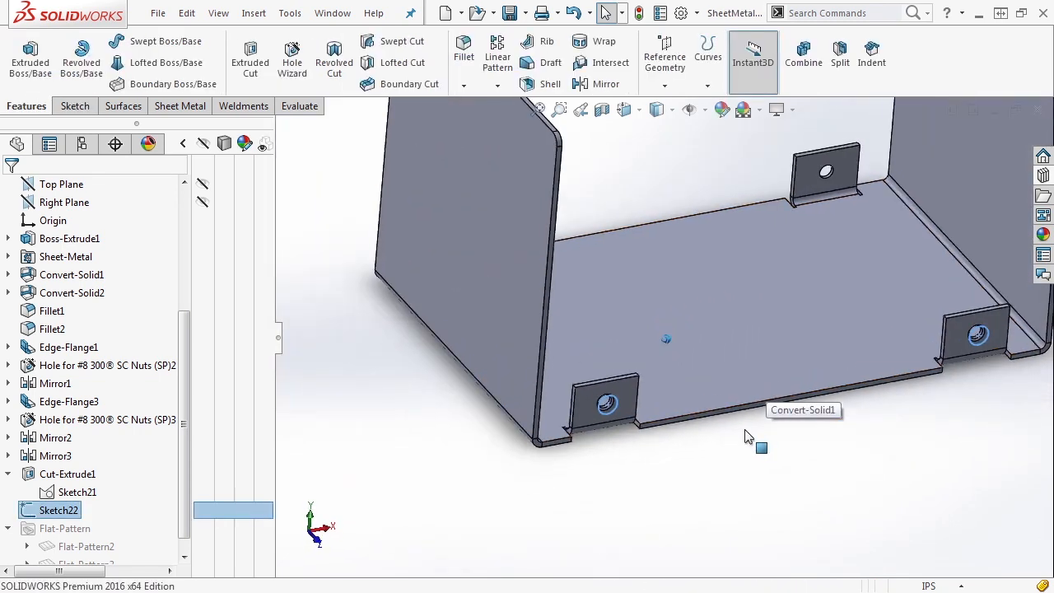
{"action": "scroll", "coordinate": [748, 436], "scroll_direction": "up", "scroll_amount": 2}
{"action": "left_click", "coordinate": [76, 492]}
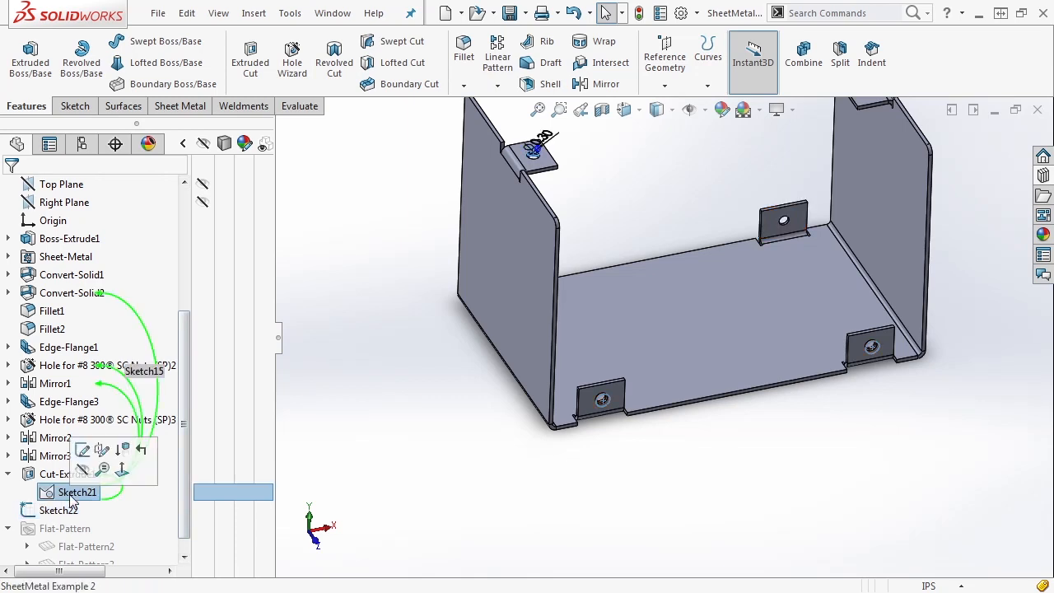
{"action": "left_click", "coordinate": [82, 450]}
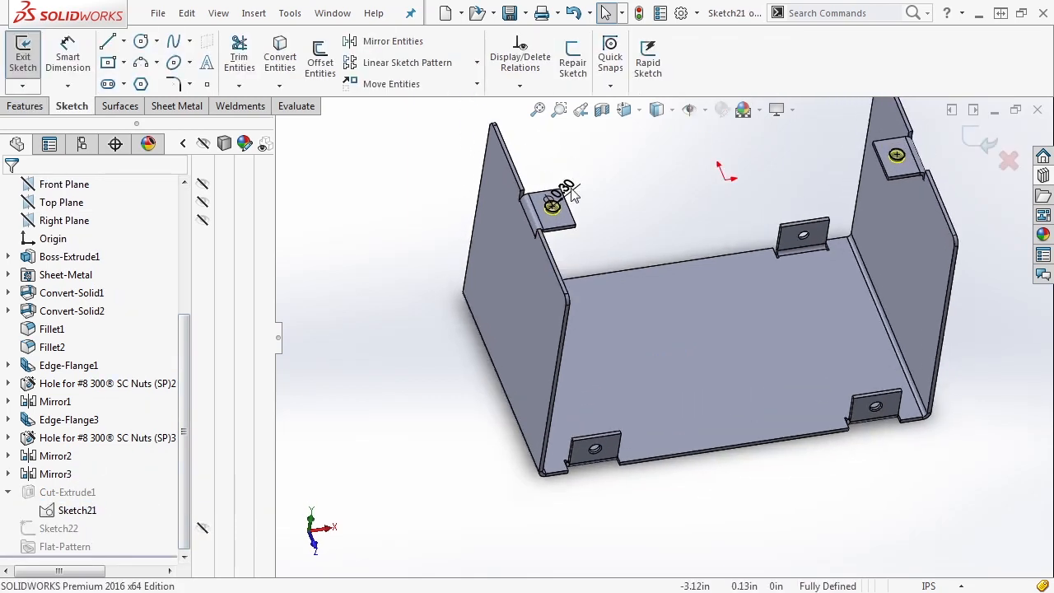
{"action": "right_click", "coordinate": [568, 191]}
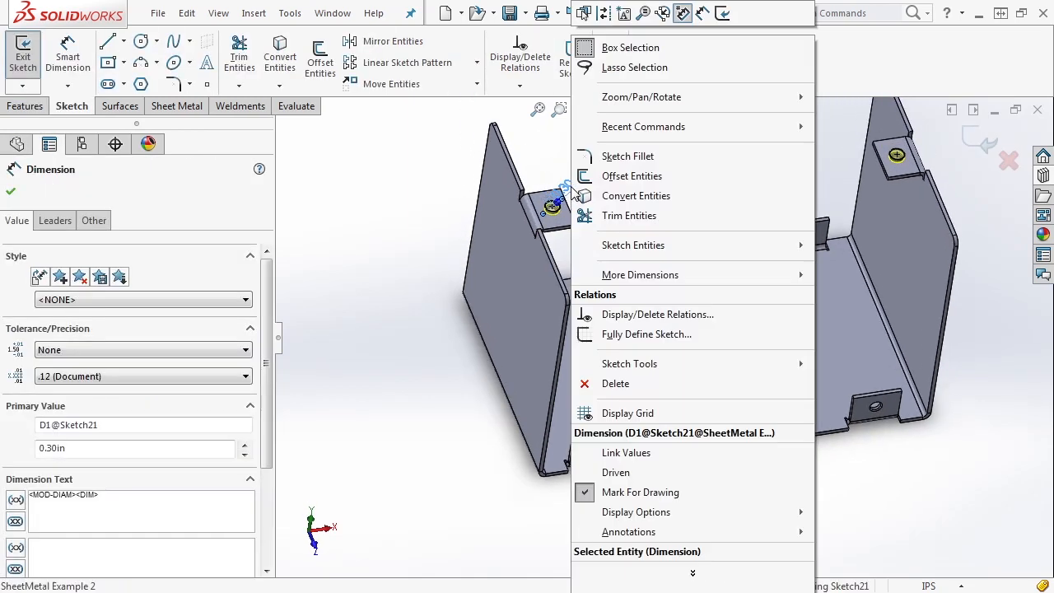
{"action": "left_click", "coordinate": [637, 457]}
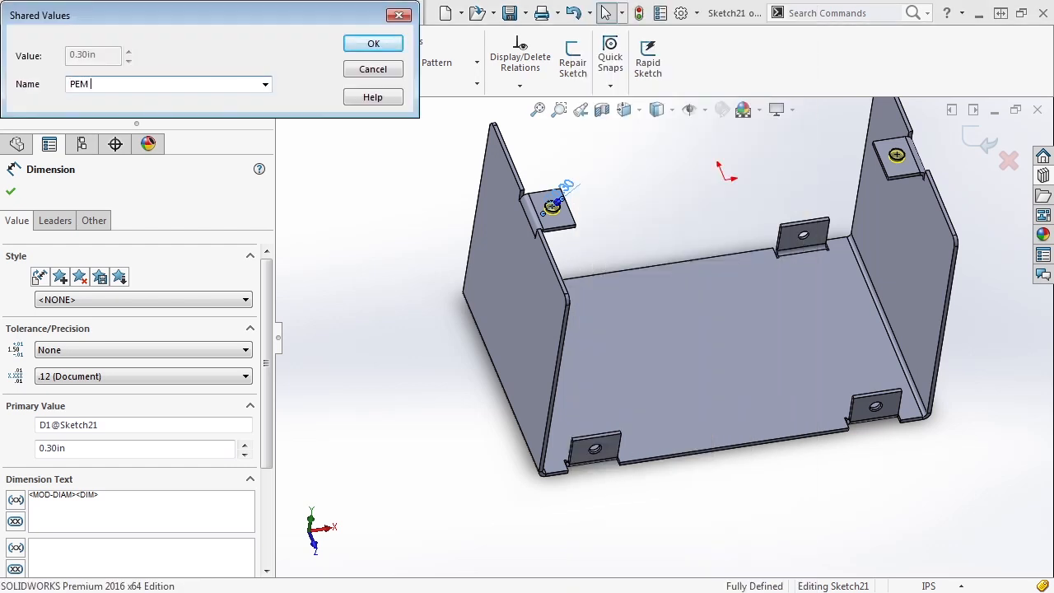
{"action": "left_click", "coordinate": [384, 46]}
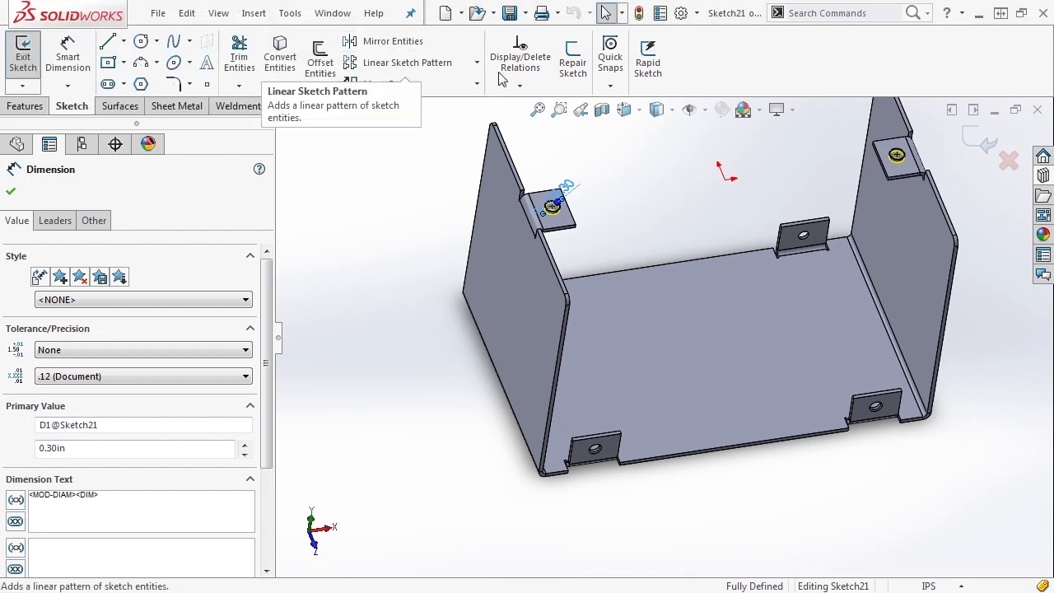
{"action": "left_click", "coordinate": [647, 174]}
{"action": "scroll", "coordinate": [564, 187], "scroll_direction": "down", "scroll_amount": 3}
{"action": "scroll", "coordinate": [579, 216], "scroll_direction": "down", "scroll_amount": 1}
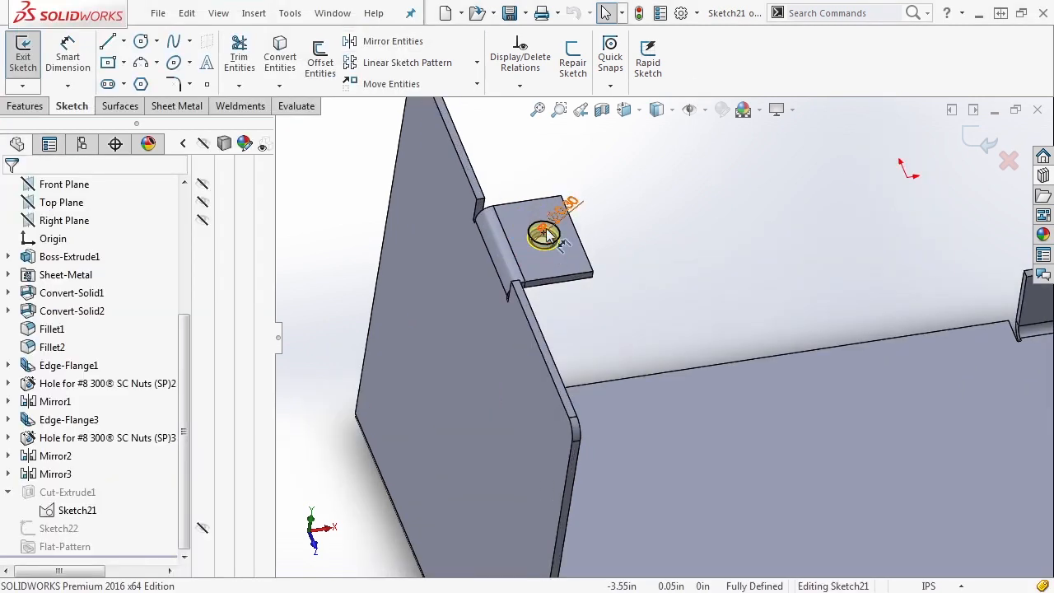
Link the circle diameter in Sketch22 to the shared value PEM Through Hole and exit the sketch
{"action": "left_click", "coordinate": [981, 148]}
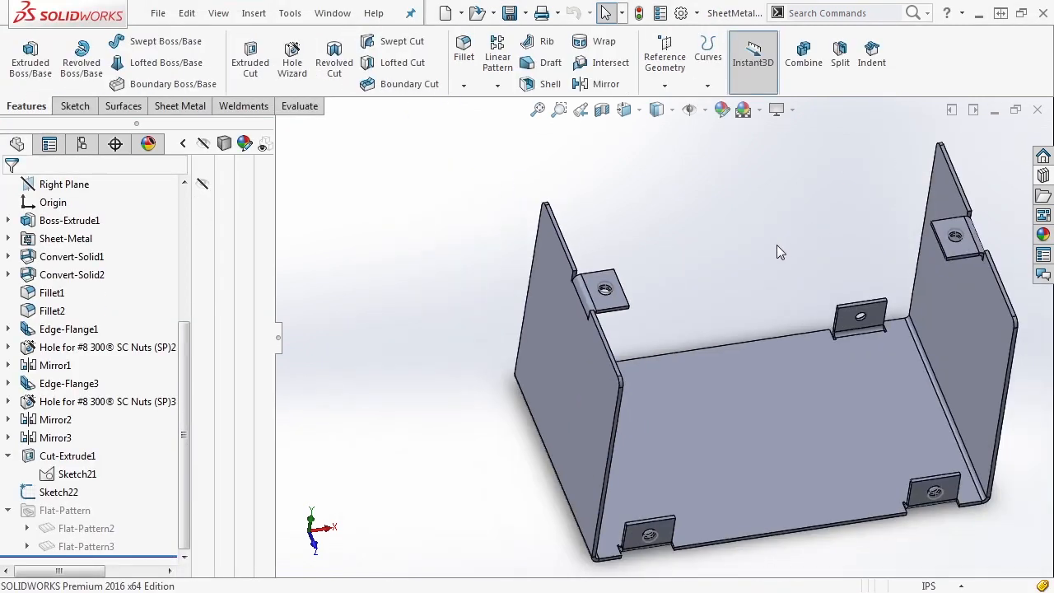
{"action": "left_click", "coordinate": [50, 512]}
{"action": "left_click", "coordinate": [52, 471]}
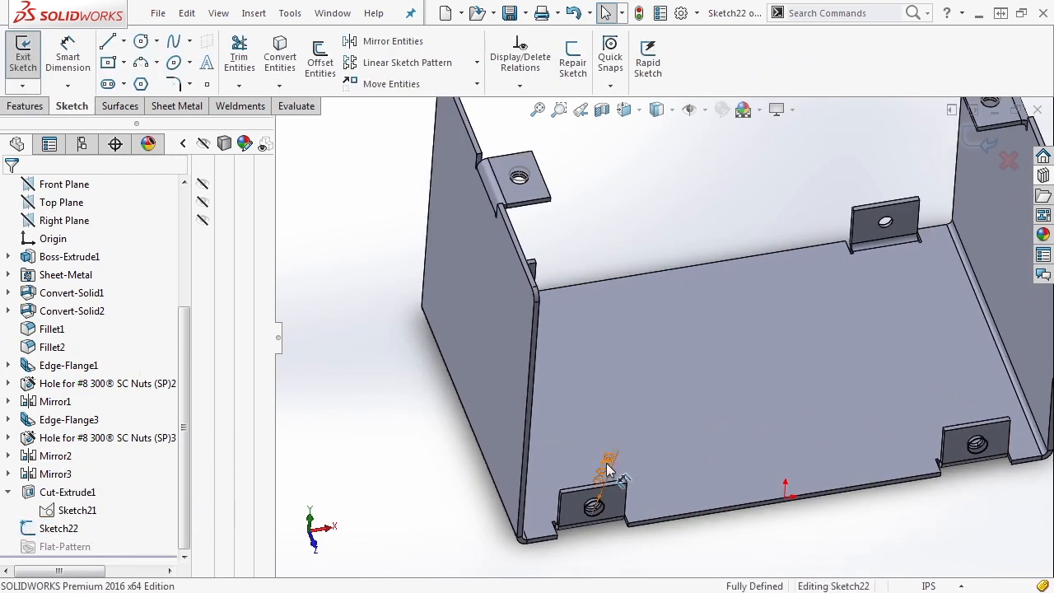
{"action": "right_click", "coordinate": [606, 464]}
{"action": "left_click", "coordinate": [645, 458]}
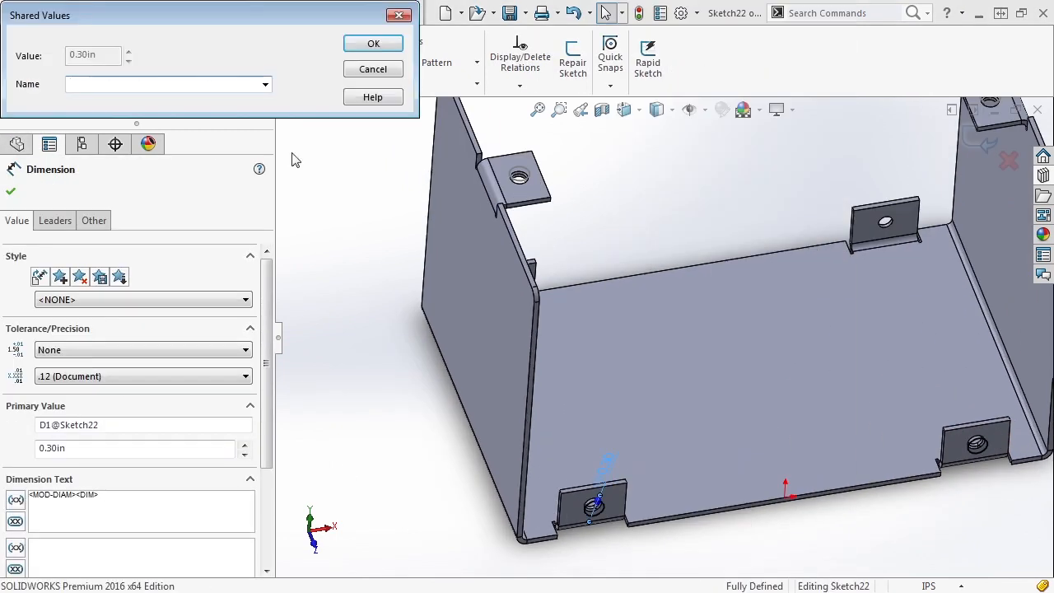
{"action": "left_click", "coordinate": [265, 85]}
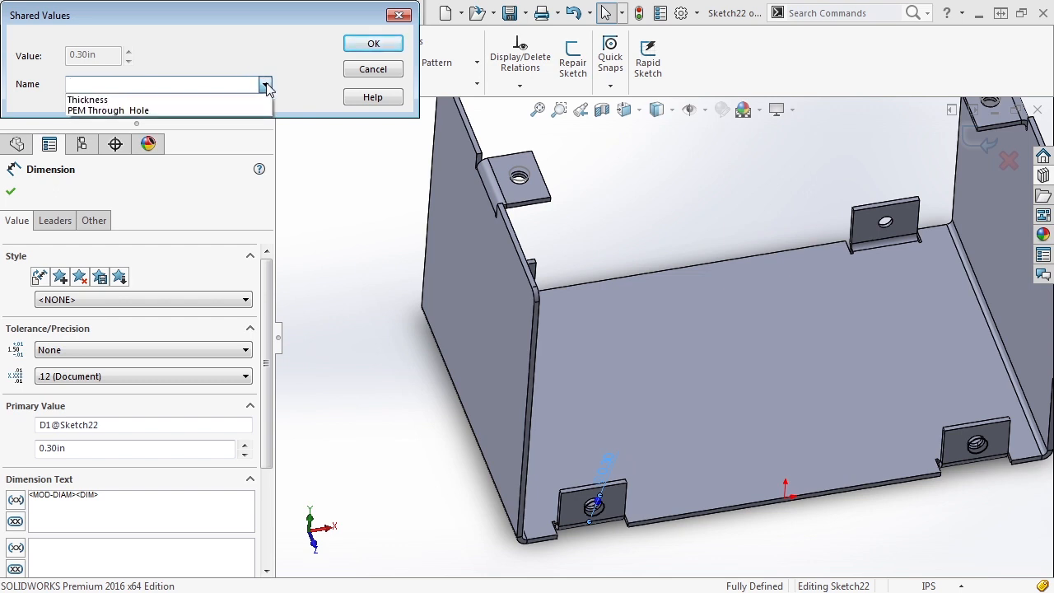
{"action": "left_click", "coordinate": [107, 110]}
{"action": "left_click", "coordinate": [372, 45]}
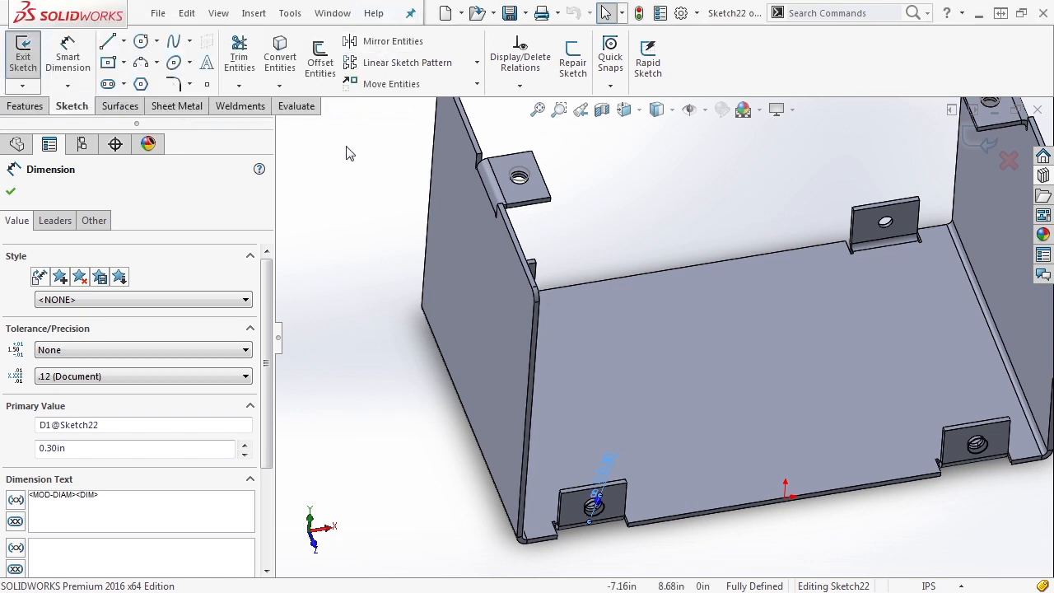
{"action": "key", "text": "Escape"}
{"action": "scroll", "coordinate": [467, 234], "scroll_direction": "up", "scroll_amount": 4}
{"action": "left_click", "coordinate": [979, 140]}
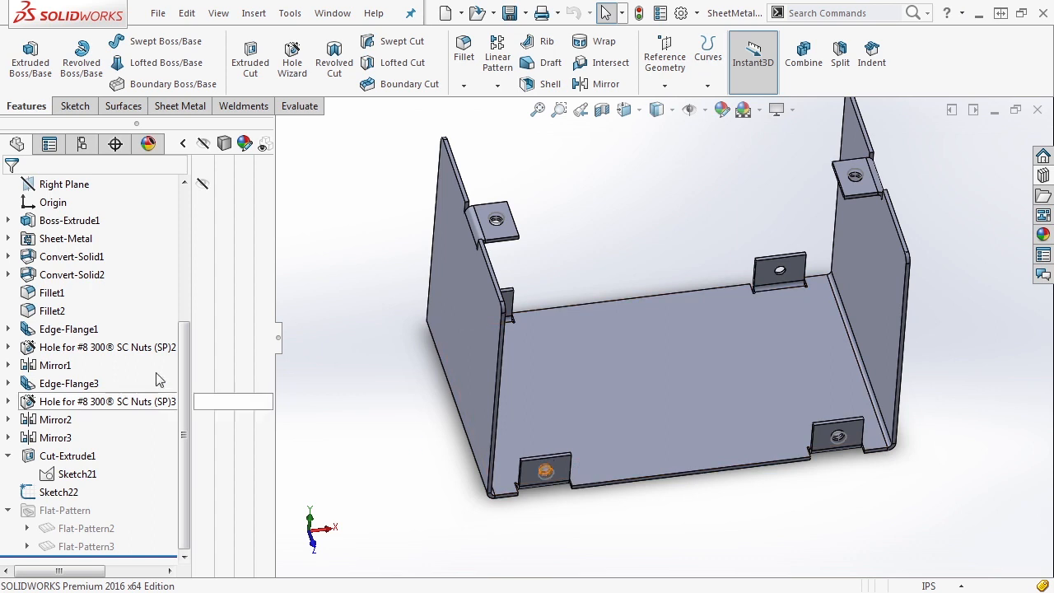
Set the PEM Through Hole dimension of Sketch21 to 0.31 in among the equations and check the circle diameters of Sketch21 and Sketch22
{"action": "left_click", "coordinate": [291, 17]}
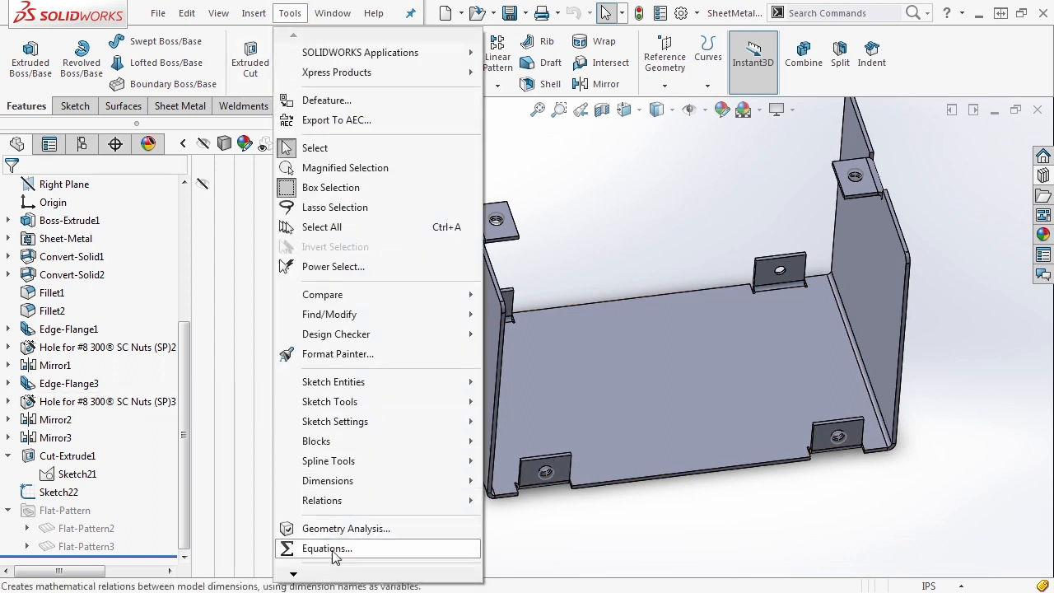
{"action": "left_click", "coordinate": [328, 548]}
{"action": "left_click_drag", "start_coordinate": [492, 144], "coordinate": [459, 30]}
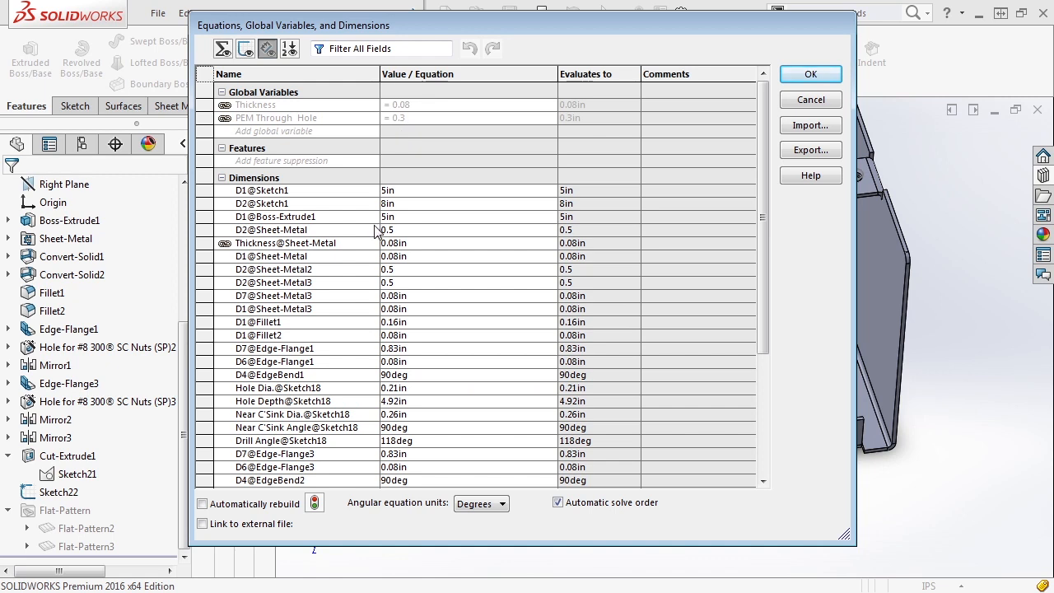
{"action": "scroll", "coordinate": [377, 232], "scroll_direction": "down", "scroll_amount": 5}
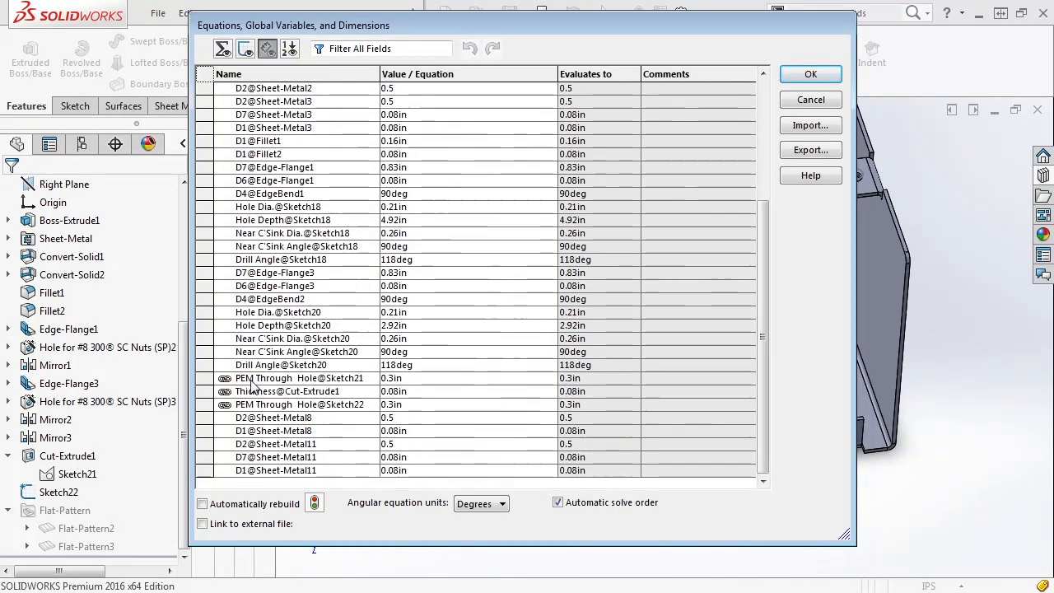
{"action": "left_click", "coordinate": [387, 379]}
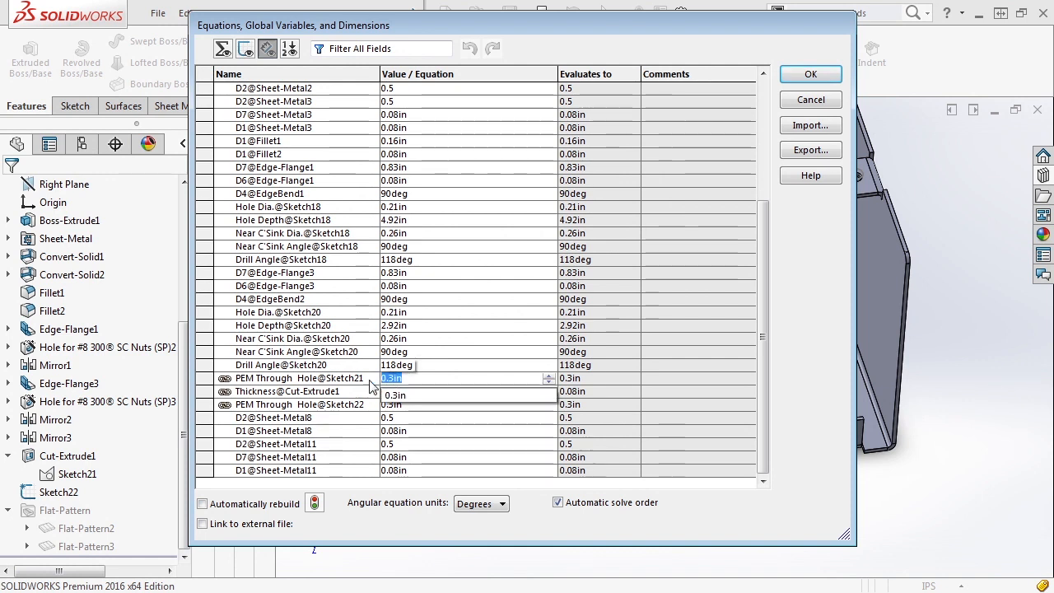
{"action": "type", "text": "0.31in"}
{"action": "key", "text": "Return"}
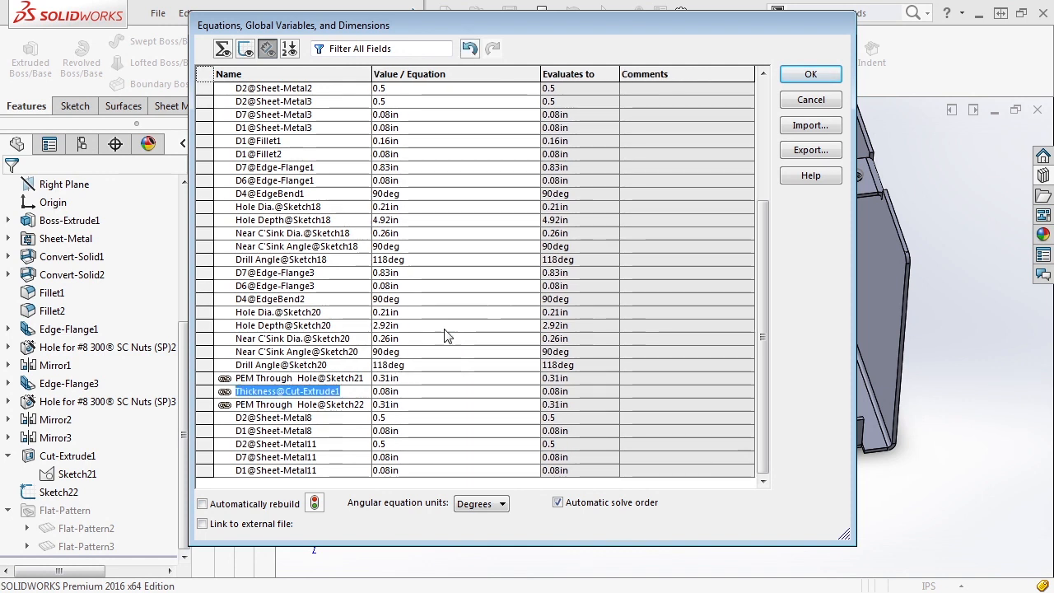
{"action": "left_click", "coordinate": [819, 75]}
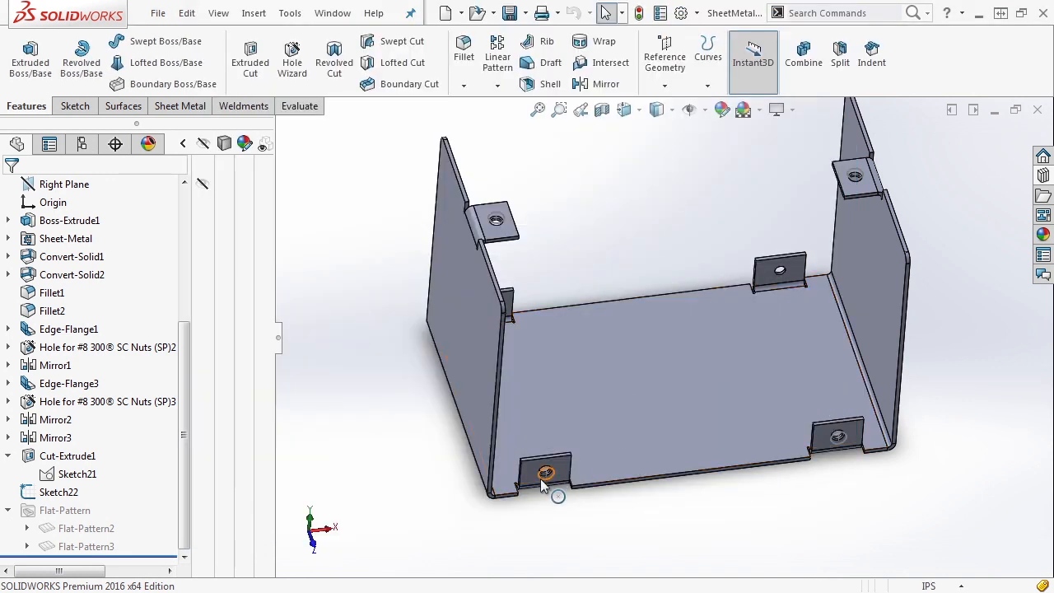
{"action": "scroll", "coordinate": [536, 469], "scroll_direction": "down", "scroll_amount": 5}
{"action": "left_click", "coordinate": [54, 475]}
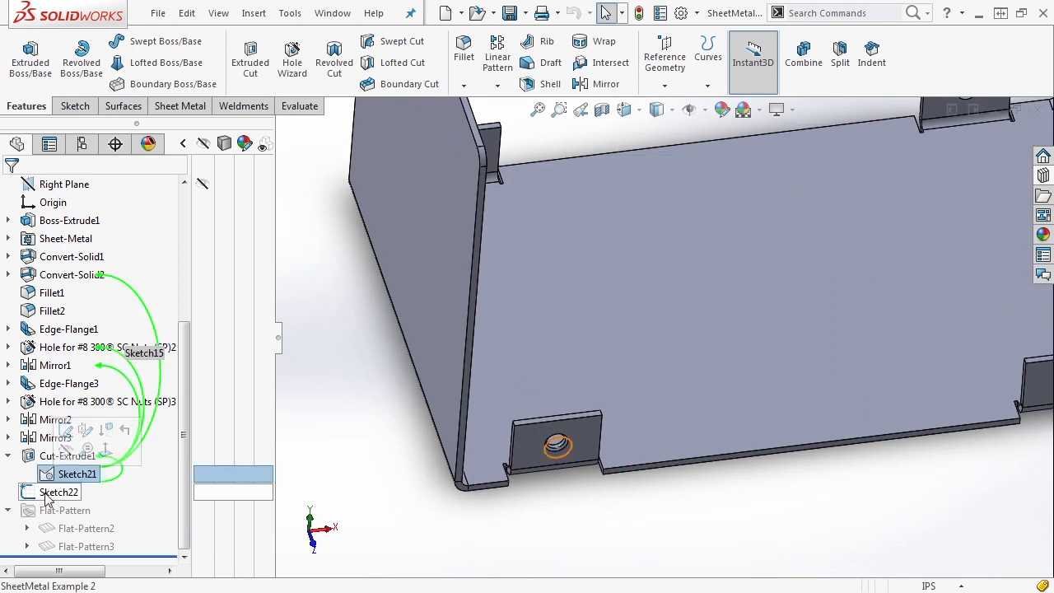
{"action": "left_click", "coordinate": [46, 493]}
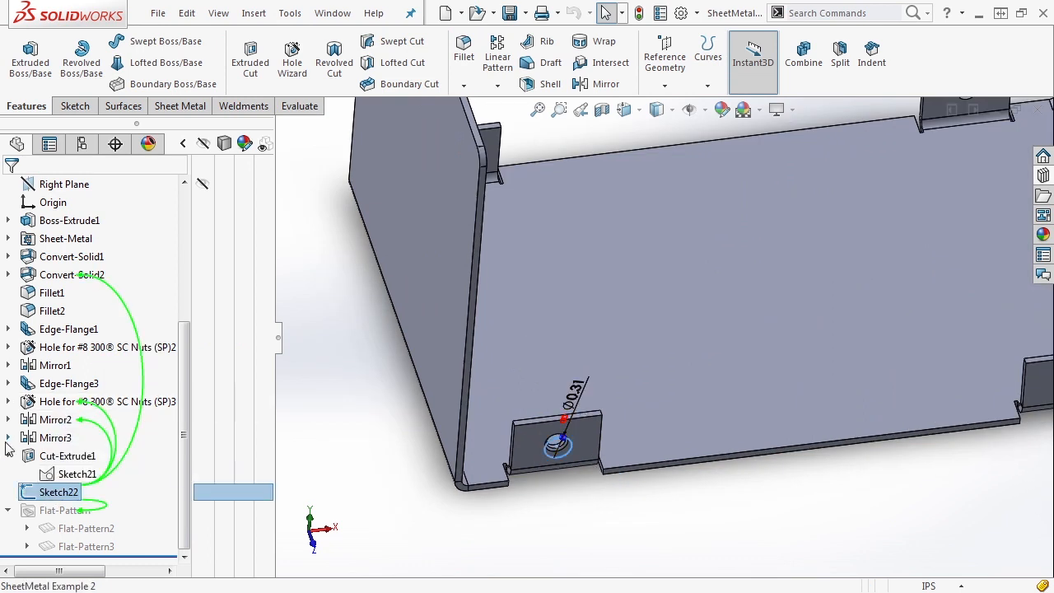
{"action": "key", "text": "f"}
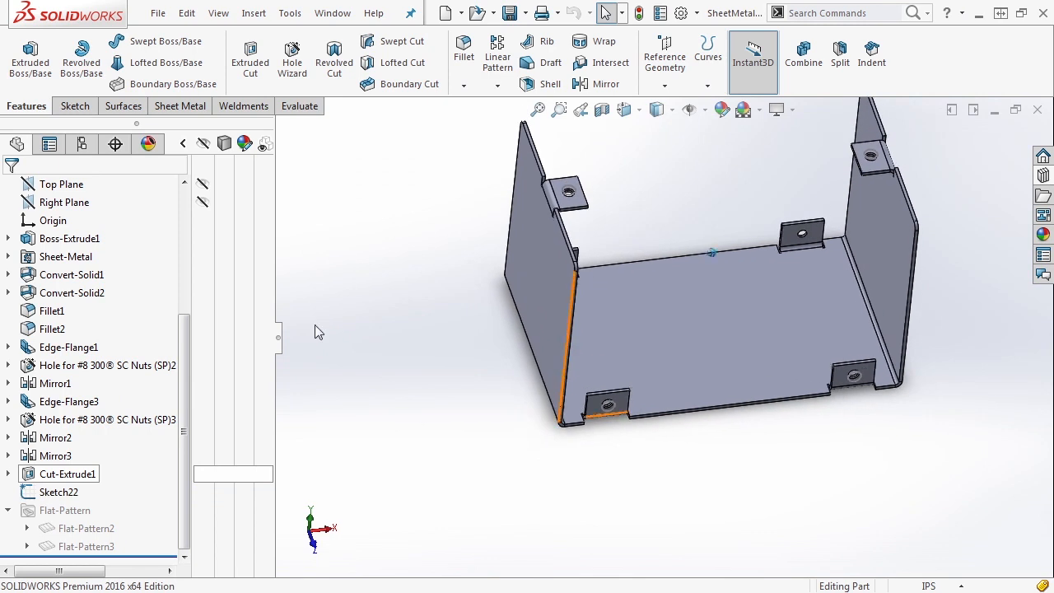
Show the hidden cover body Cut-Extrude1 from the cut list
{"action": "scroll", "coordinate": [144, 321], "scroll_direction": "up", "scroll_amount": 5}
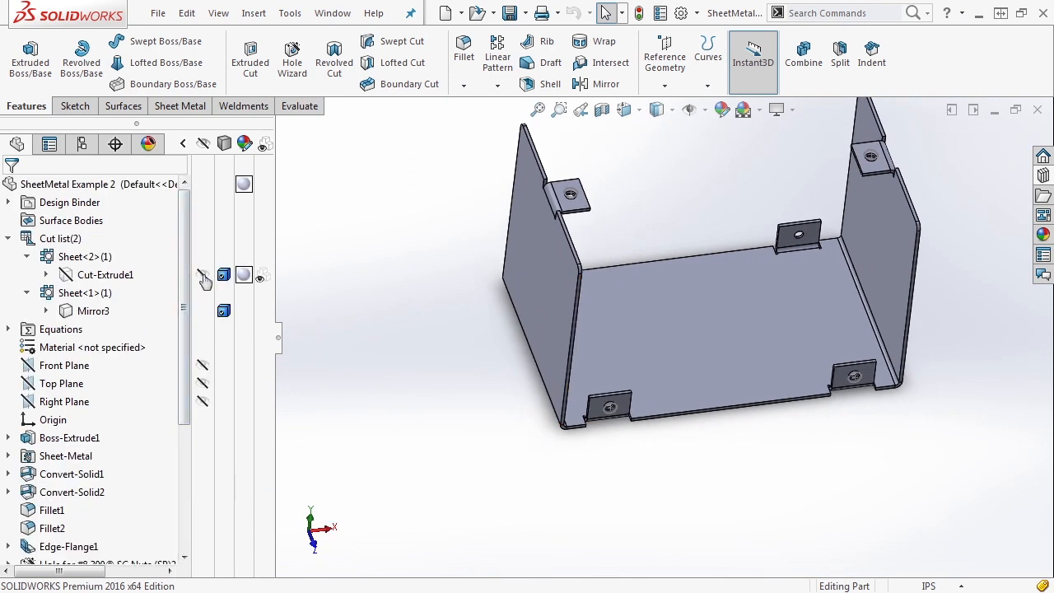
{"action": "left_click", "coordinate": [104, 275]}
{"action": "scroll", "coordinate": [182, 290], "scroll_direction": "down", "scroll_amount": 4}
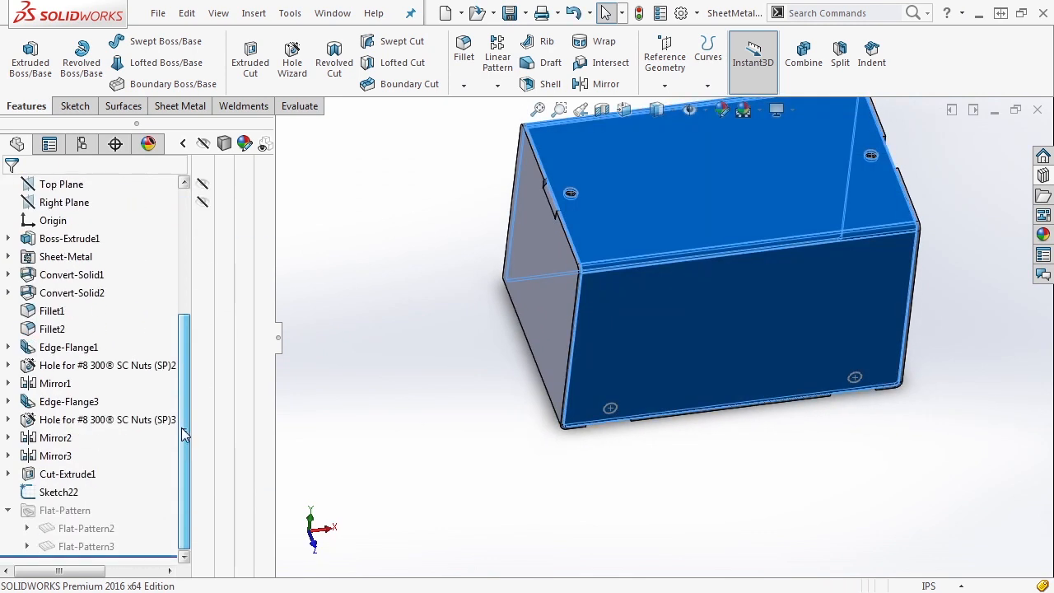
Start an extruded cut from Sketch22 and turn off its link to the sheet thickness
{"action": "left_click", "coordinate": [32, 491]}
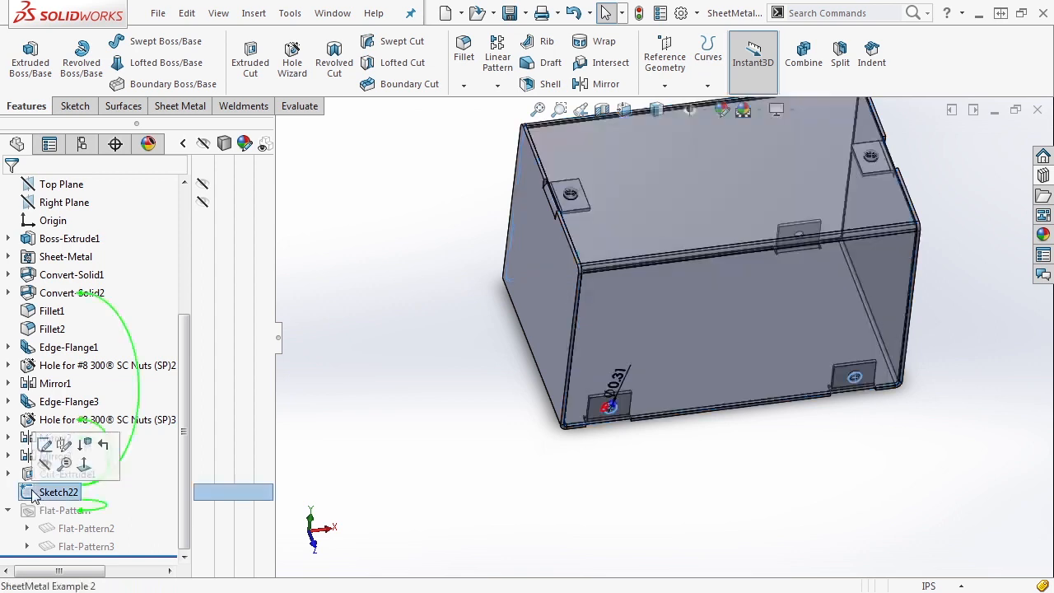
{"action": "left_click", "coordinate": [251, 66]}
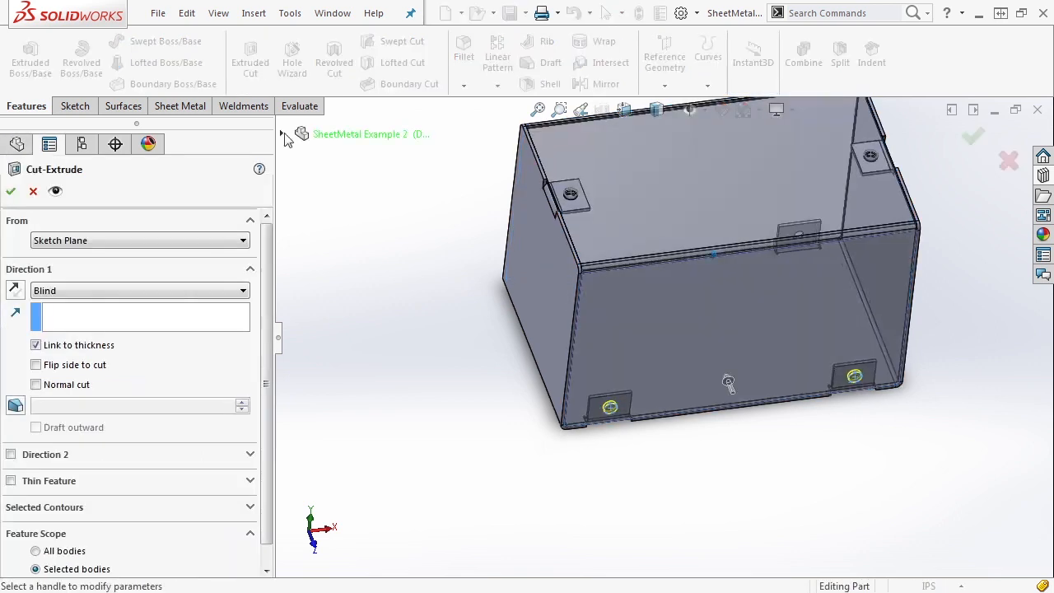
{"action": "left_click", "coordinate": [162, 293]}
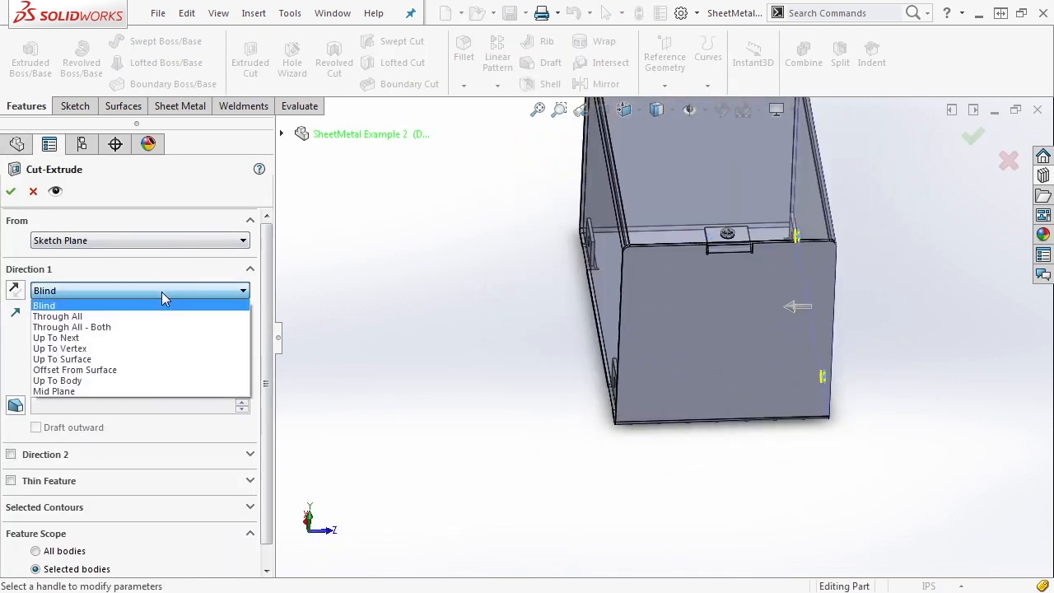
{"action": "left_click", "coordinate": [162, 293]}
{"action": "left_click", "coordinate": [75, 350]}
{"action": "middle_click_drag", "start_coordinate": [577, 355], "coordinate": [614, 397]}
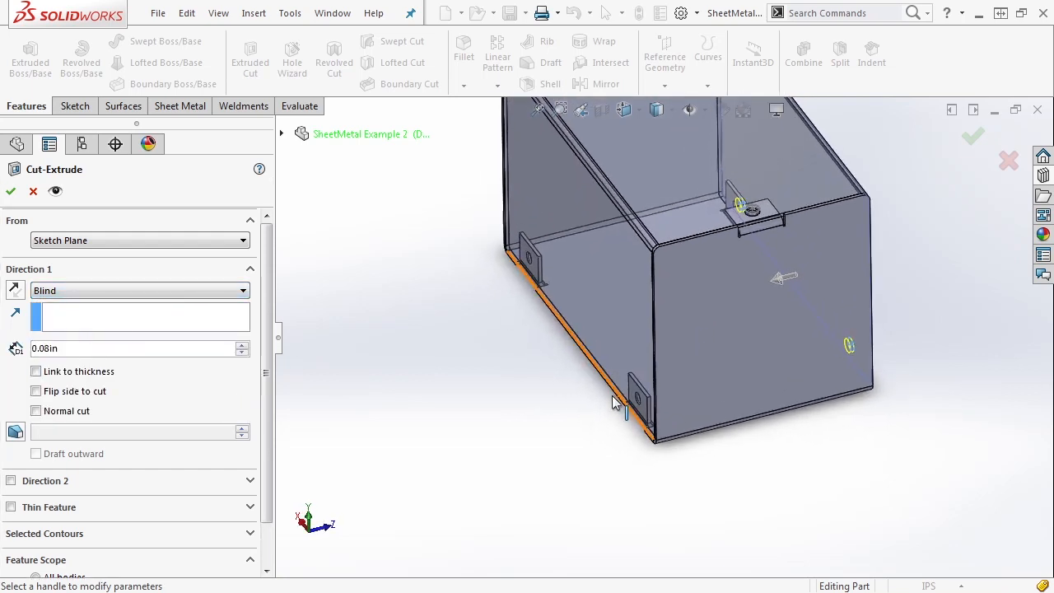
{"action": "scroll", "coordinate": [664, 415], "scroll_direction": "down", "scroll_amount": 2}
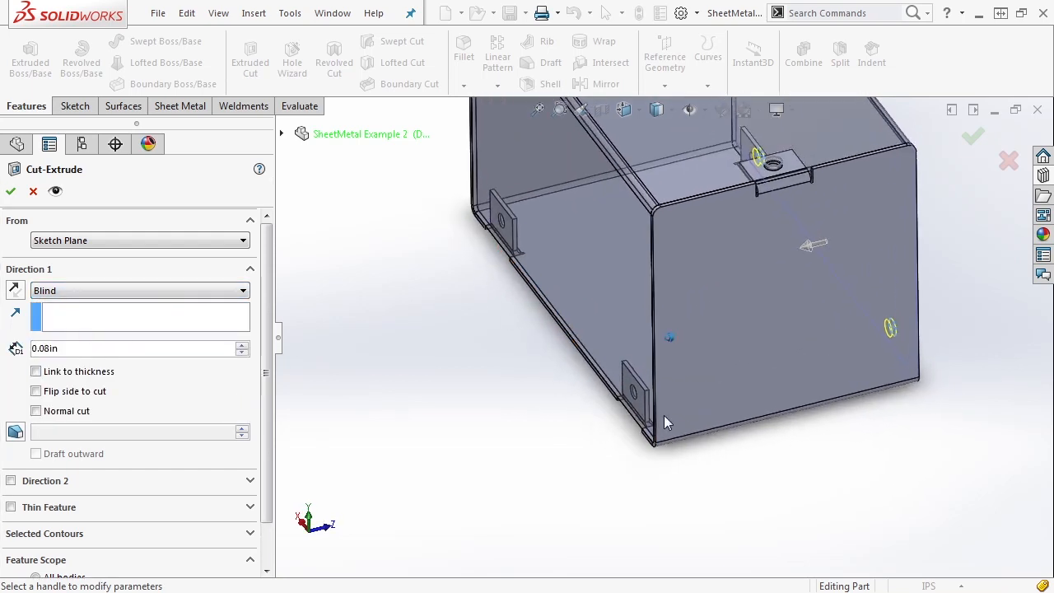
Set the cut's end condition to Up To Surface, ending on the outer face of the cover's rear wall
{"action": "left_click", "coordinate": [87, 292]}
{"action": "left_click", "coordinate": [91, 316]}
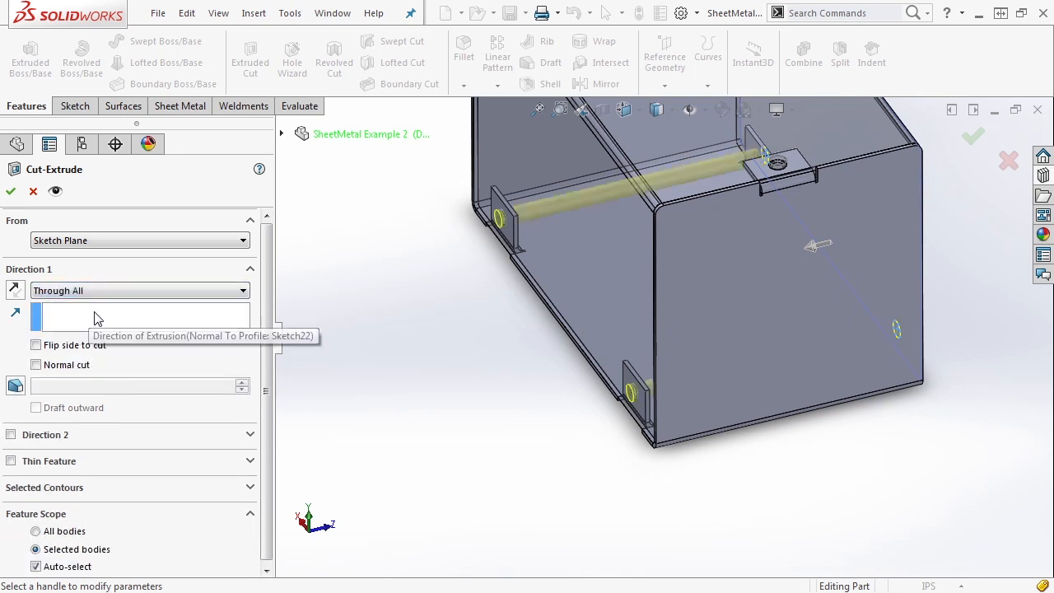
{"action": "left_click", "coordinate": [115, 291]}
{"action": "left_click", "coordinate": [89, 360]}
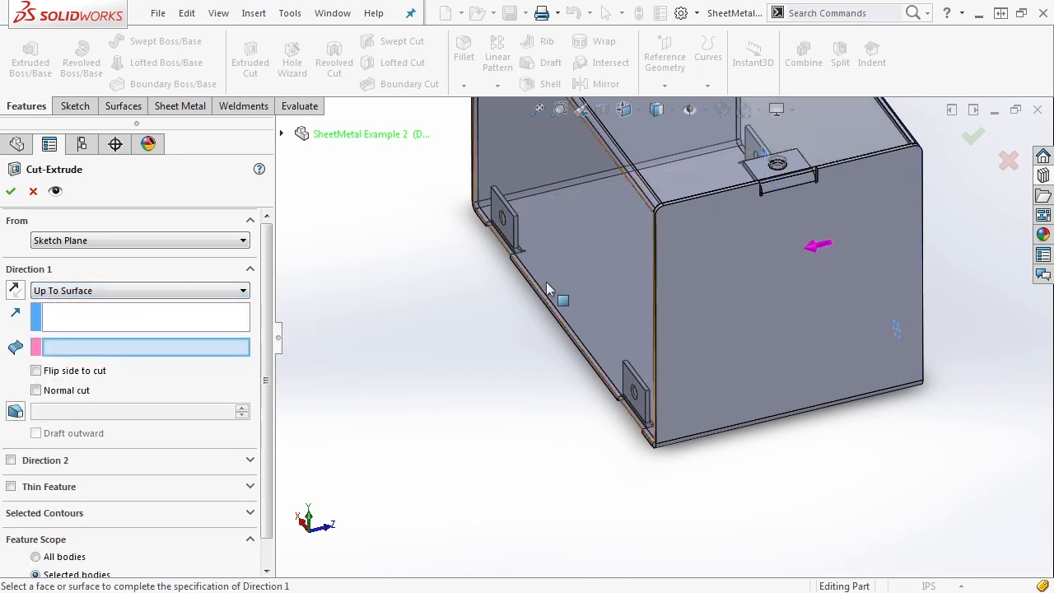
{"action": "left_click", "coordinate": [563, 274]}
{"action": "middle_click_drag", "start_coordinate": [563, 275], "coordinate": [507, 306]}
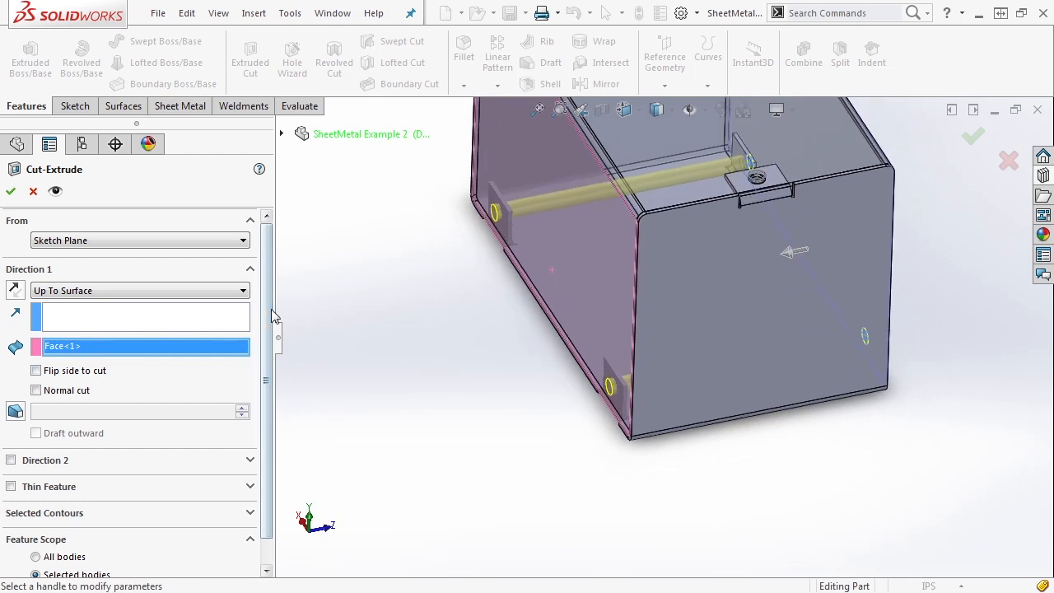
Restrict the cut's feature scope to the cover body Cut-Extrude1 without automatic body selection, and accept the cut
{"action": "left_click_drag", "start_coordinate": [262, 300], "coordinate": [272, 327]}
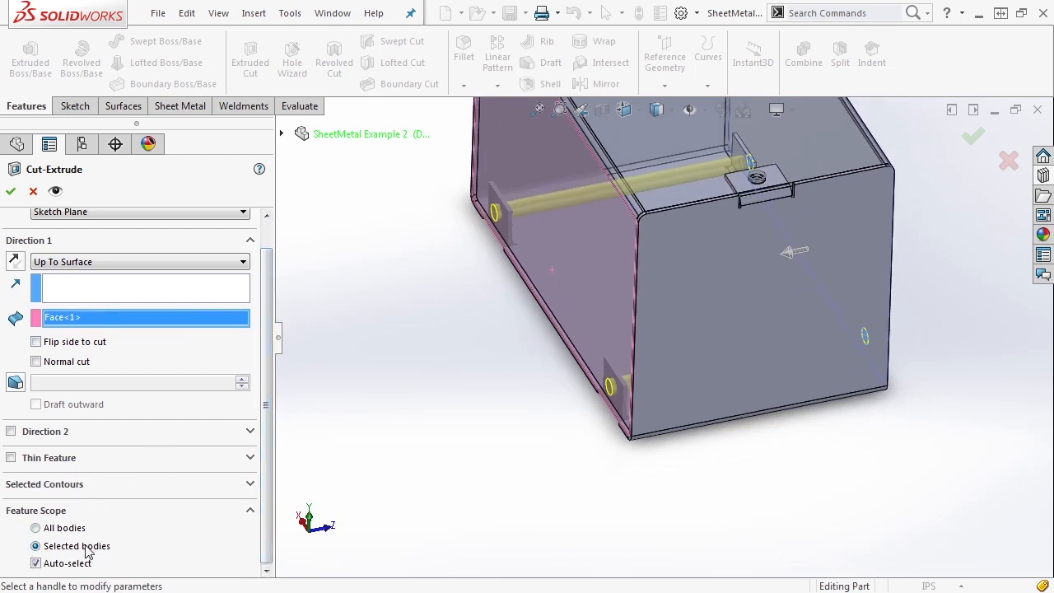
{"action": "left_click", "coordinate": [60, 565]}
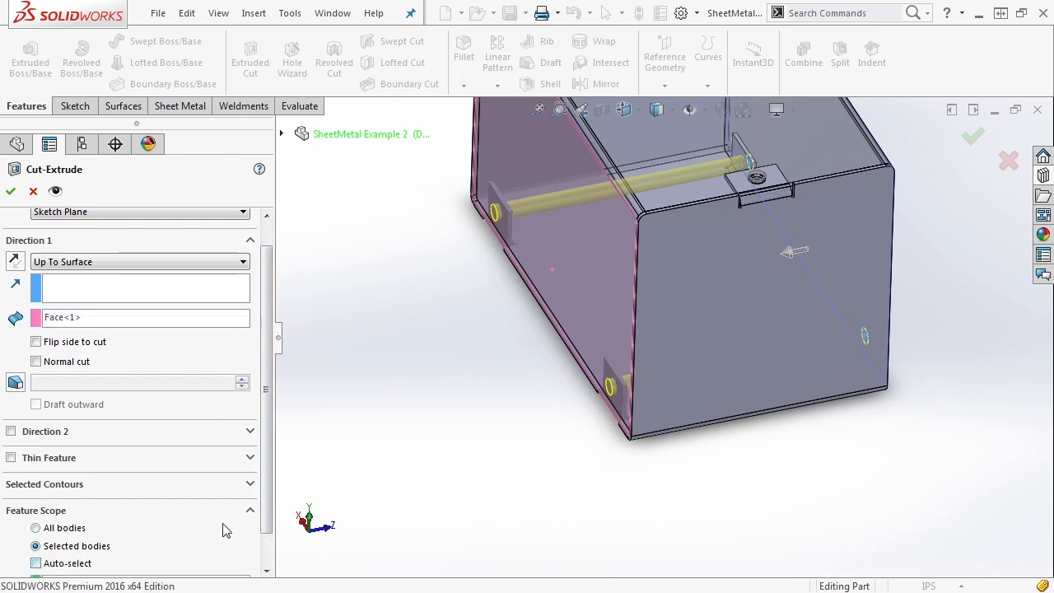
{"action": "middle_click_drag", "start_coordinate": [496, 317], "coordinate": [660, 225]}
{"action": "left_click", "coordinate": [753, 160]}
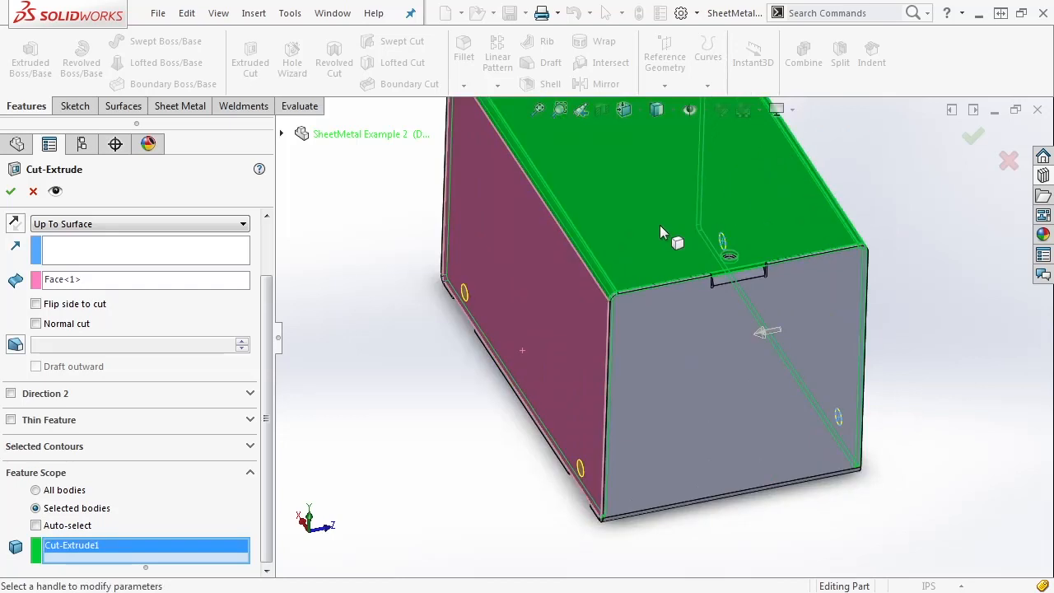
{"action": "middle_click_drag", "start_coordinate": [829, 279], "coordinate": [824, 483]}
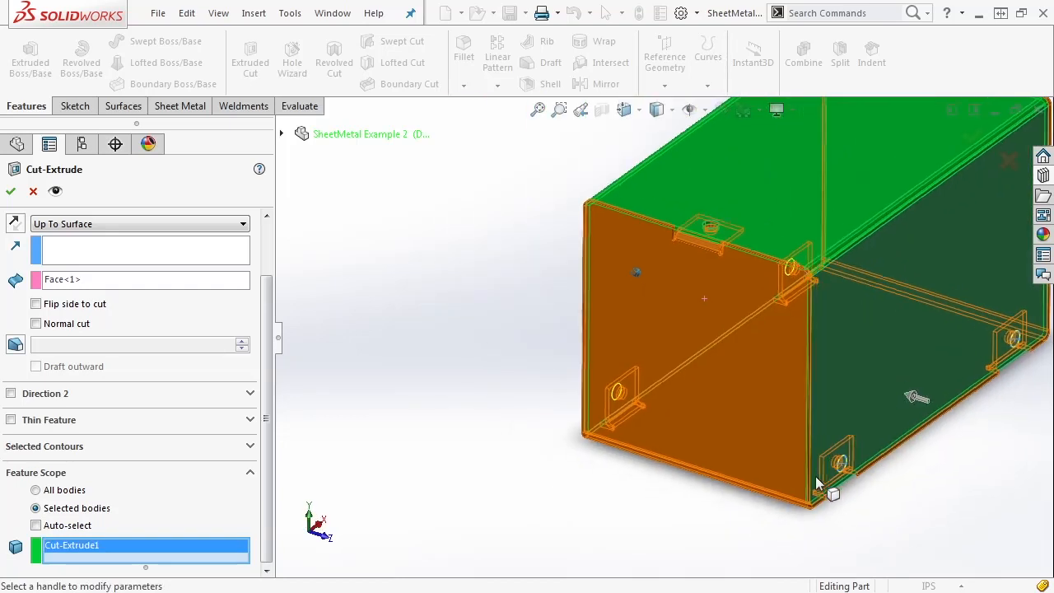
{"action": "scroll", "coordinate": [812, 448], "scroll_direction": "down", "scroll_amount": 5}
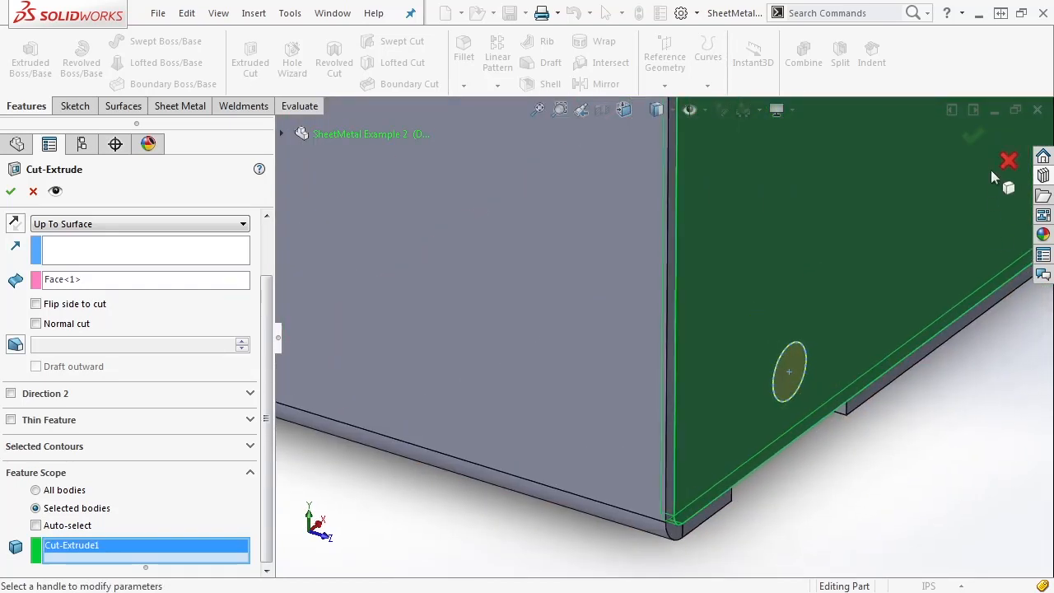
{"action": "left_click", "coordinate": [972, 135]}
Examine how the new clearance hole lines up with the nut hole on the front lower tab
{"action": "middle_click_drag", "start_coordinate": [922, 487], "coordinate": [783, 394]}
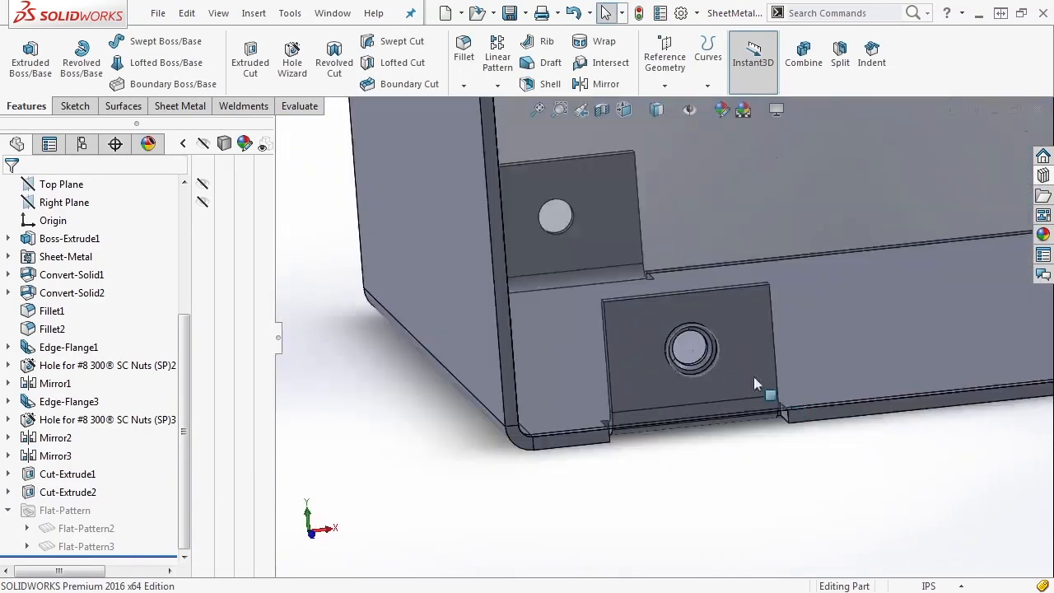
{"action": "scroll", "coordinate": [707, 354], "scroll_direction": "down", "scroll_amount": 7}
{"action": "middle_click_drag", "start_coordinate": [707, 354], "coordinate": [710, 373]}
{"action": "scroll", "coordinate": [702, 368], "scroll_direction": "up", "scroll_amount": 6}
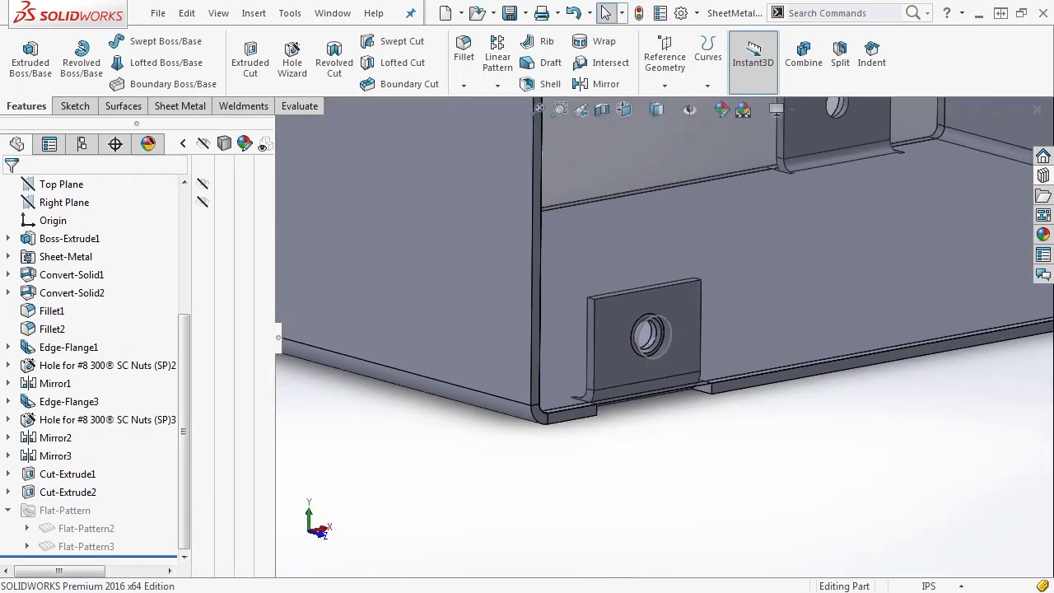
{"action": "left_click", "coordinate": [10, 512]}
{"action": "scroll", "coordinate": [482, 485], "scroll_direction": "up", "scroll_amount": 4}
{"action": "middle_click_drag", "start_coordinate": [649, 358], "coordinate": [620, 427]}
{"action": "key", "text": "f"}
Save the part under the new file name SheetMetal Example 3 in the Chapter 06 folder
{"action": "left_click", "coordinate": [525, 14]}
{"action": "left_click", "coordinate": [543, 55]}
{"action": "left_click", "coordinate": [489, 372]}
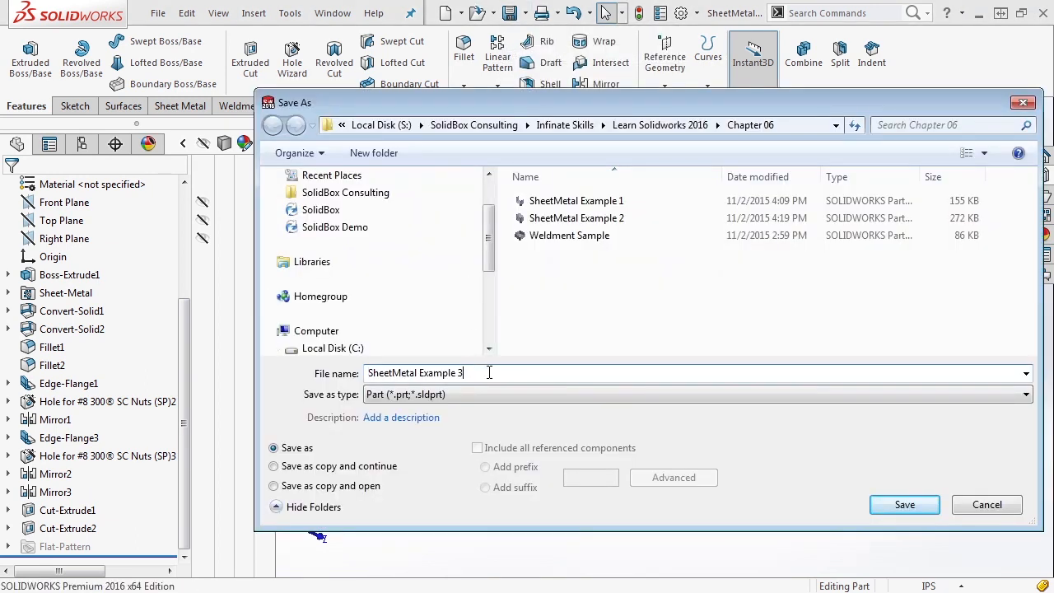
{"action": "left_click", "coordinate": [903, 504]}
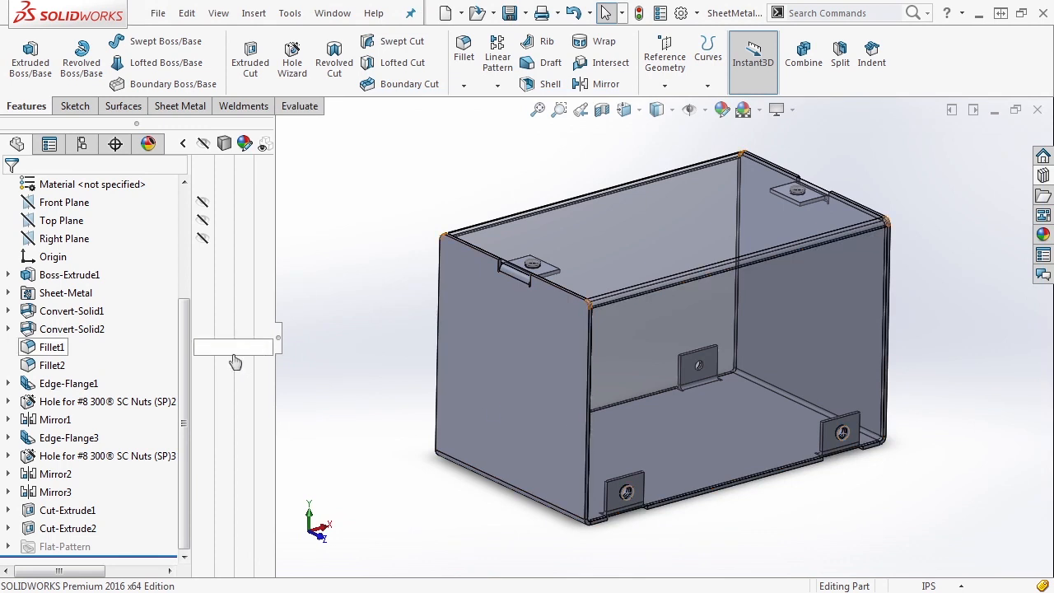
Look through the contents of the second nut hole feature, Cut-Extrude1 and Cut-Extrude2 in the feature tree
{"action": "left_click", "coordinate": [8, 457]}
{"action": "left_click", "coordinate": [7, 456]}
{"action": "left_click", "coordinate": [7, 509]}
{"action": "left_click", "coordinate": [8, 510]}
{"action": "left_click", "coordinate": [8, 528]}
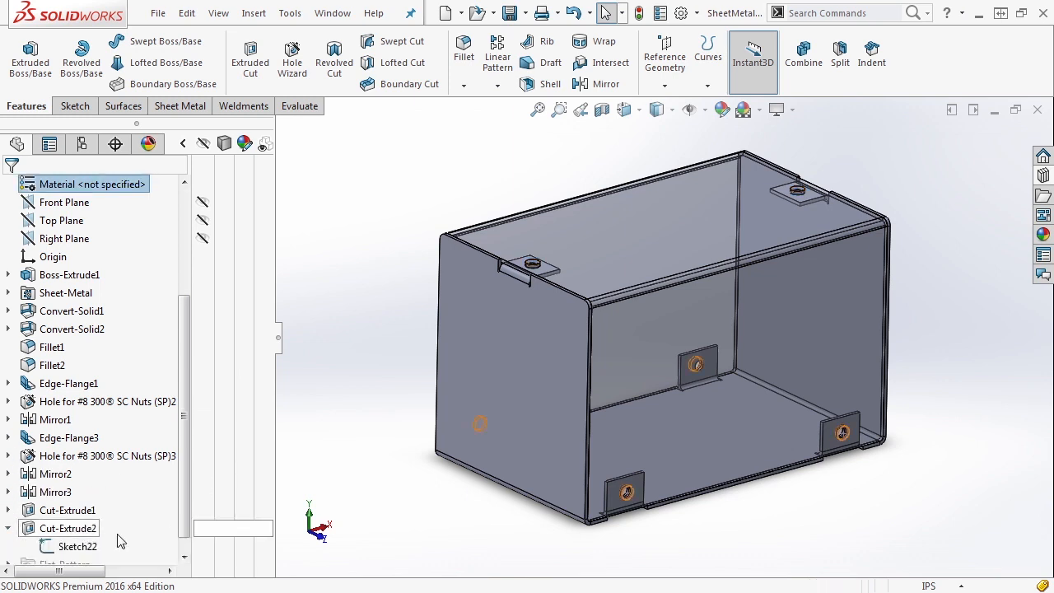
Collapse Cut-Extrude2 in the feature tree and open the Equations, Global Variables, and Dimensions list
{"action": "left_click", "coordinate": [8, 529]}
{"action": "scroll", "coordinate": [348, 434], "scroll_direction": "up", "scroll_amount": 2}
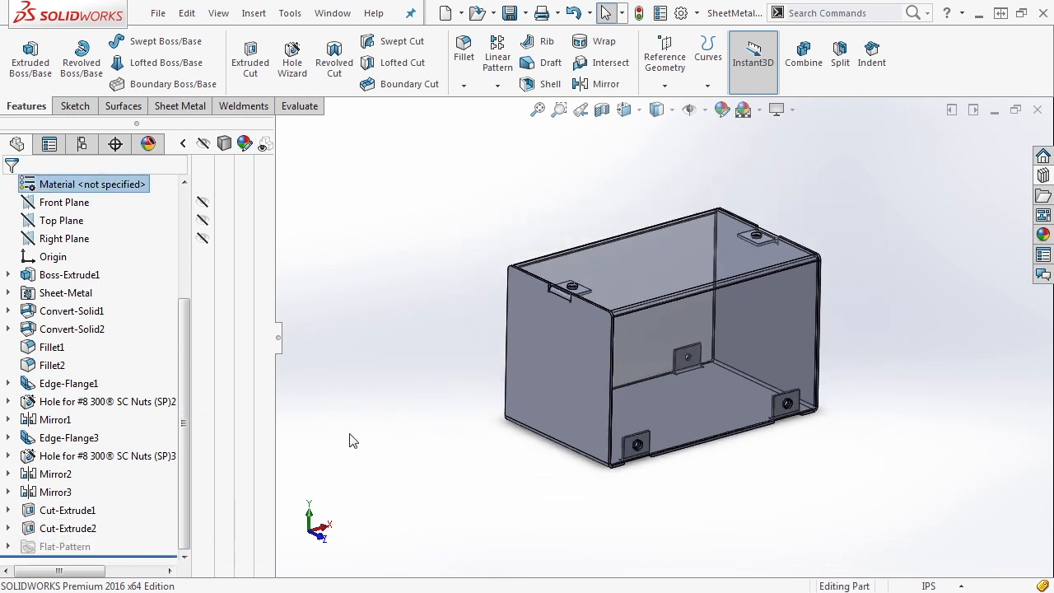
{"action": "scroll", "coordinate": [751, 221], "scroll_direction": "down", "scroll_amount": 1}
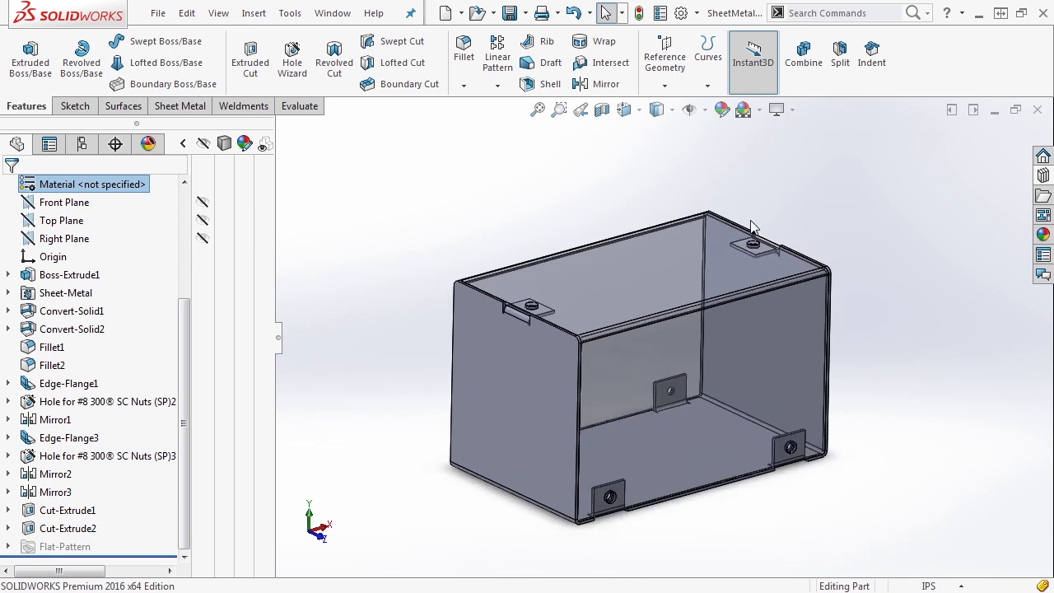
{"action": "left_click", "coordinate": [290, 12]}
{"action": "left_click", "coordinate": [325, 547]}
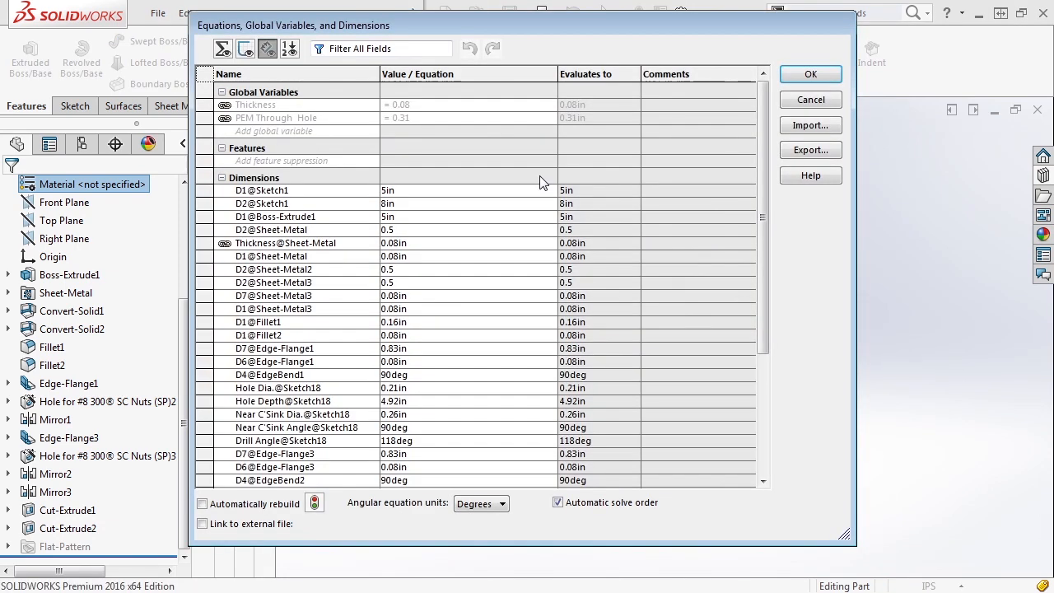
Reposition and resize the equations dialog clear of the box while looking through its list of dimensions
{"action": "left_click_drag", "start_coordinate": [854, 241], "coordinate": [693, 247]}
{"action": "left_click_drag", "start_coordinate": [574, 31], "coordinate": [408, 61]}
{"action": "scroll", "coordinate": [656, 378], "scroll_direction": "down", "scroll_amount": 3}
{"action": "scroll", "coordinate": [702, 445], "scroll_direction": "down", "scroll_amount": 2}
{"action": "scroll", "coordinate": [721, 423], "scroll_direction": "up", "scroll_amount": 4}
{"action": "left_click_drag", "start_coordinate": [494, 56], "coordinate": [778, 186]}
{"action": "scroll", "coordinate": [50, 312], "scroll_direction": "up", "scroll_amount": 3}
{"action": "scroll", "coordinate": [843, 267], "scroll_direction": "down", "scroll_amount": 3}
{"action": "left_click_drag", "start_coordinate": [773, 434], "coordinate": [772, 560]}
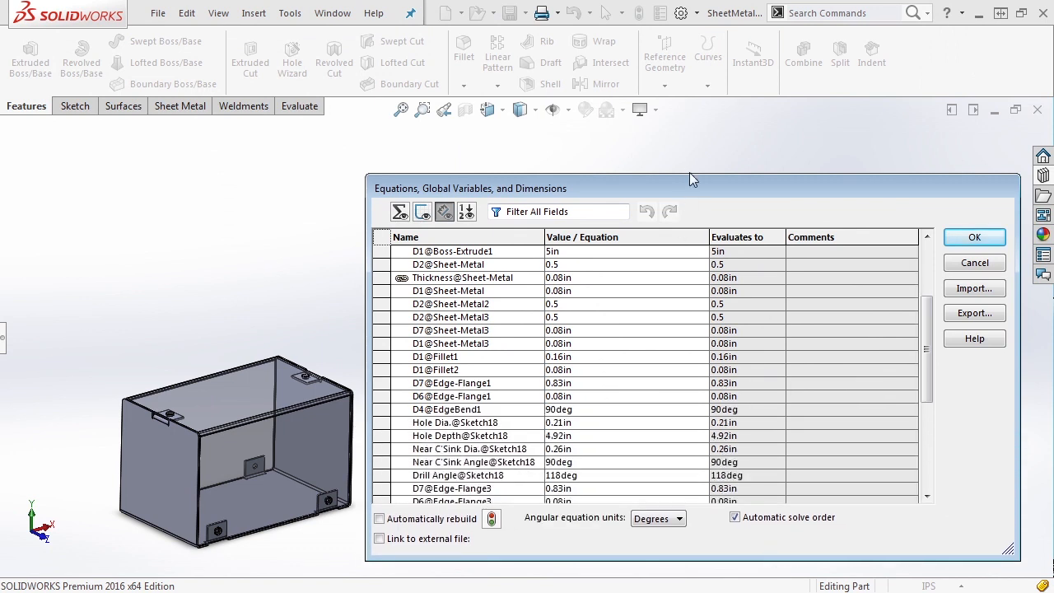
{"action": "left_click_drag", "start_coordinate": [690, 166], "coordinate": [688, 70]}
Set the dimension D1@Boss-Extrude1 to 6 in and rebuild the box
{"action": "scroll", "coordinate": [623, 265], "scroll_direction": "up", "scroll_amount": 3}
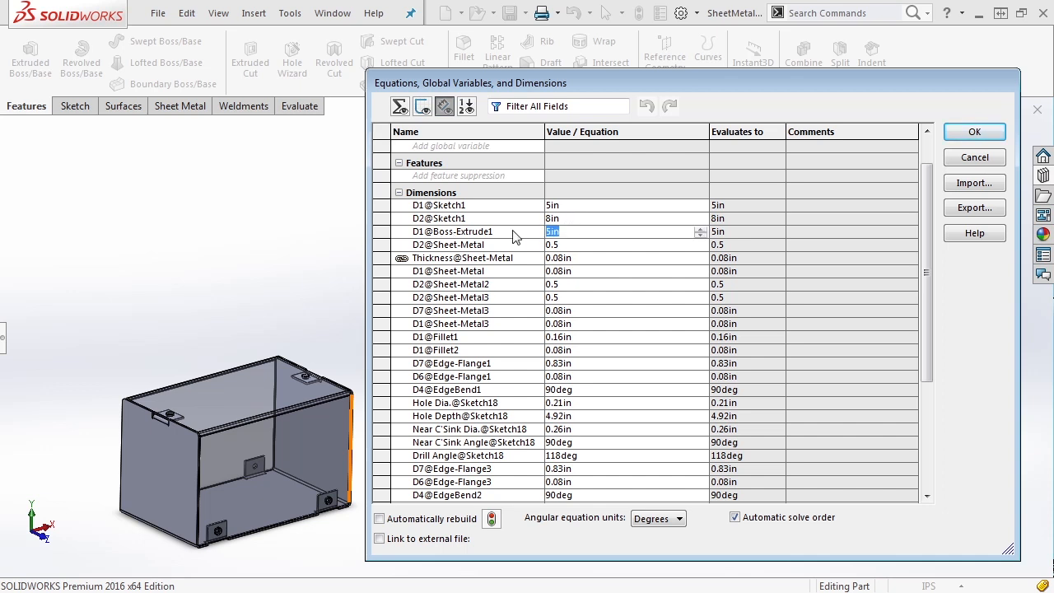
{"action": "type", "text": "6"}
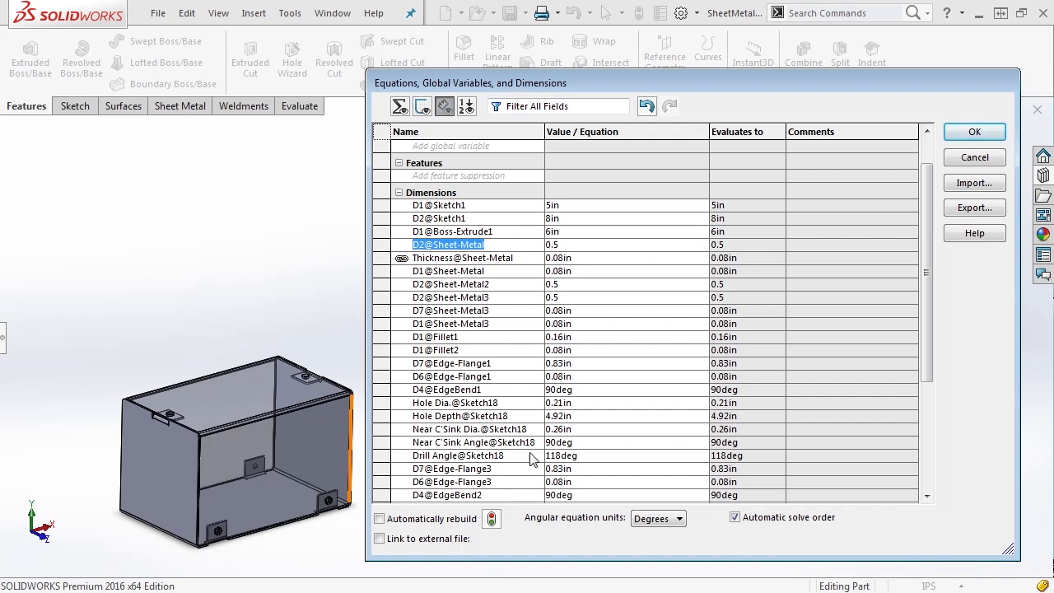
{"action": "left_click", "coordinate": [491, 519]}
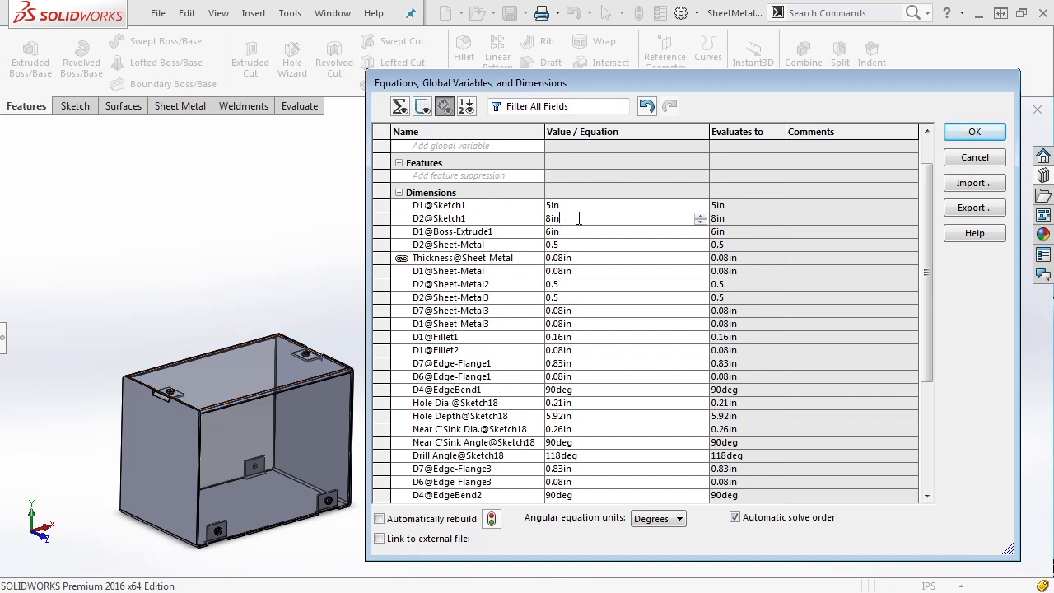
Set the dimension D2@Sketch1 to 12 in and rebuild the box
{"action": "type", "text": "12"}
{"action": "key", "text": "Return"}
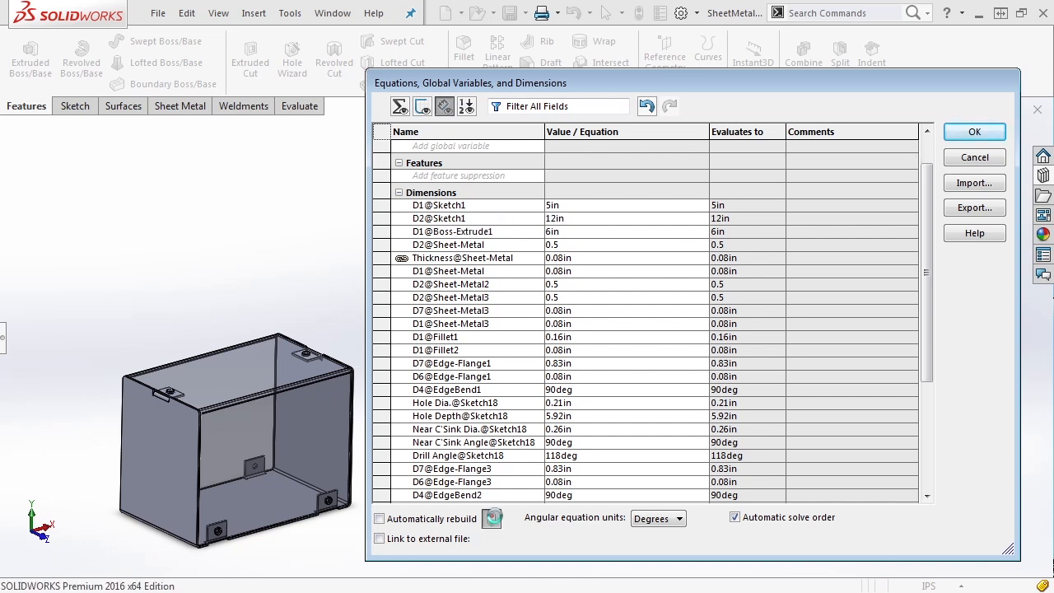
{"action": "left_click", "coordinate": [493, 518]}
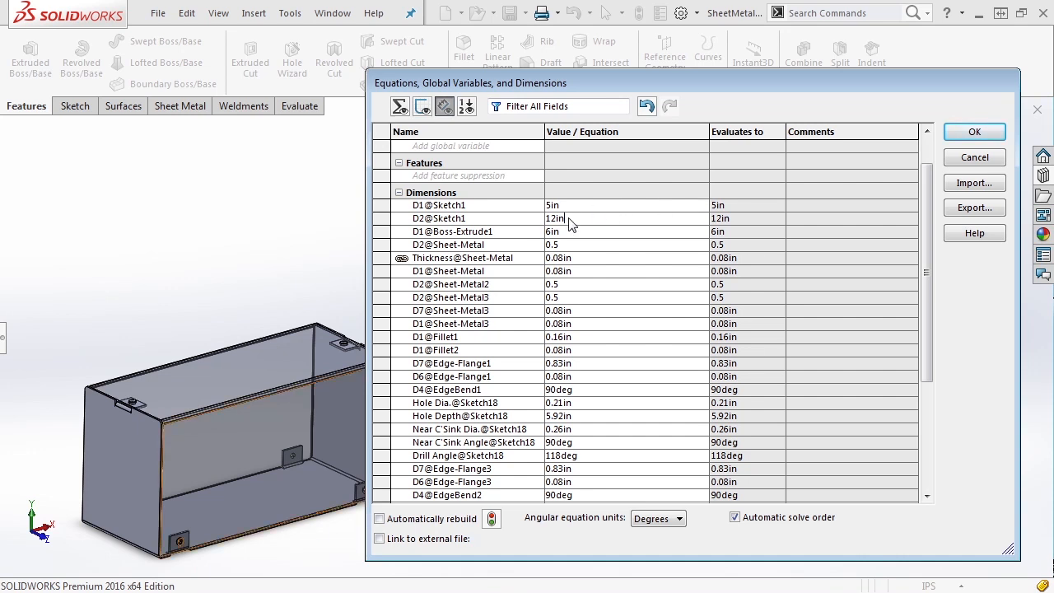
Set the dimension D2@Sketch1 to 8 in, rebuild the box and accept the equation changes
{"action": "type", "text": "8"}
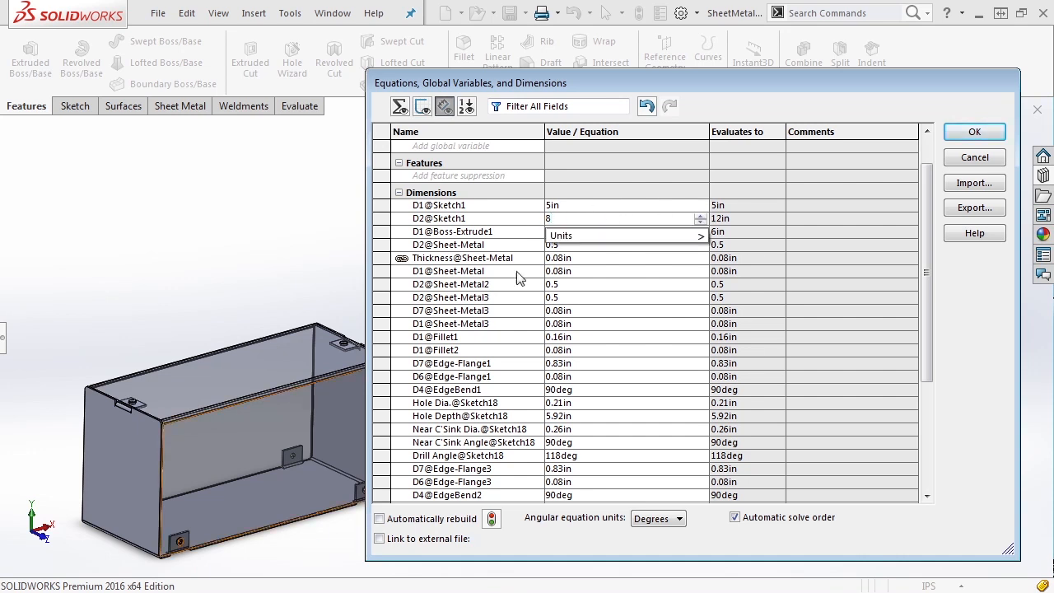
{"action": "left_click", "coordinate": [493, 519]}
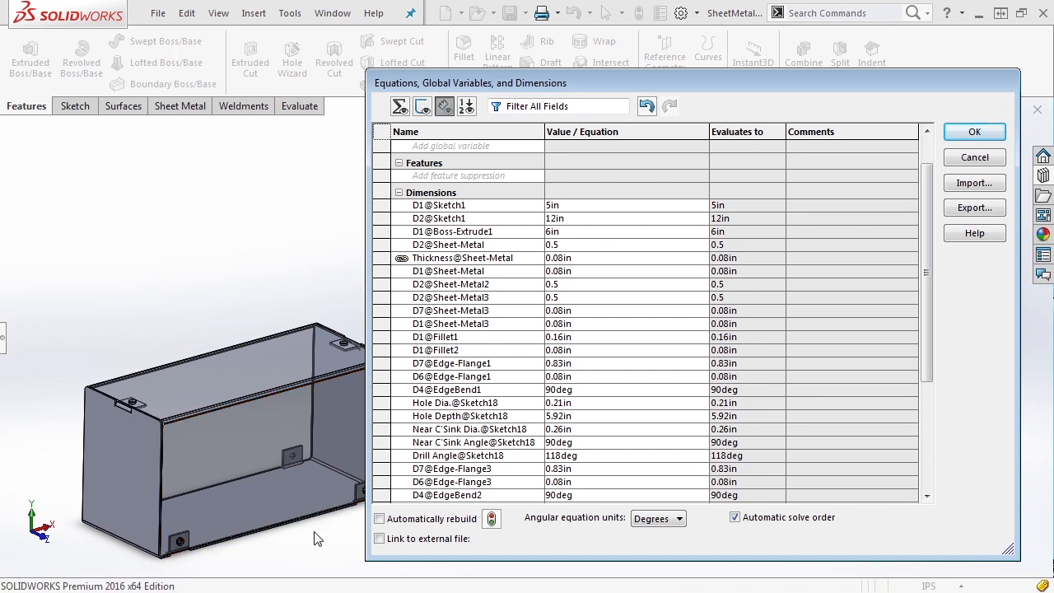
{"action": "type", "text": "8"}
{"action": "key", "text": "Return"}
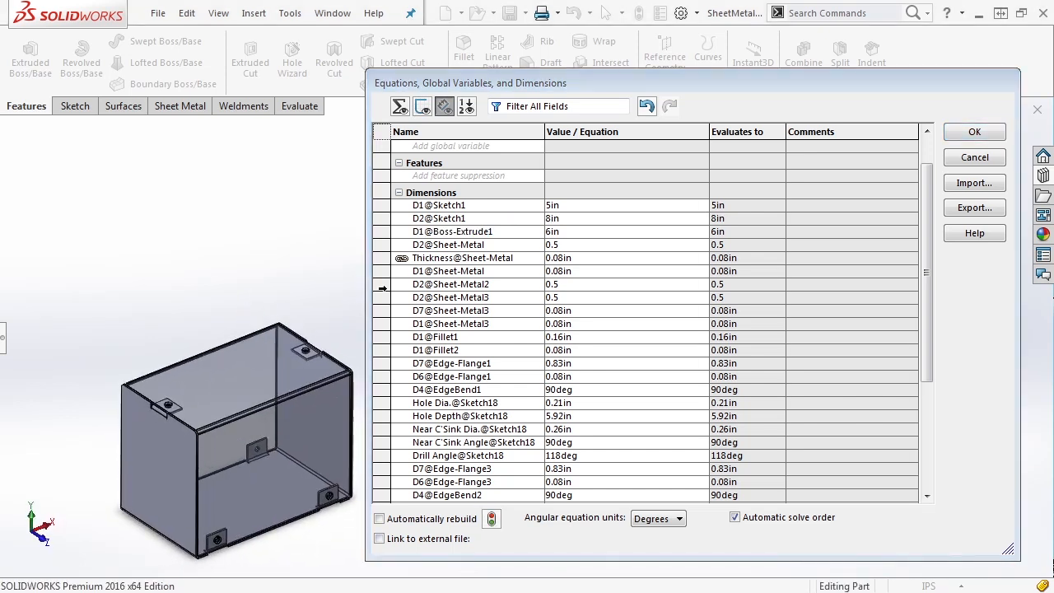
{"action": "left_click", "coordinate": [1000, 133]}
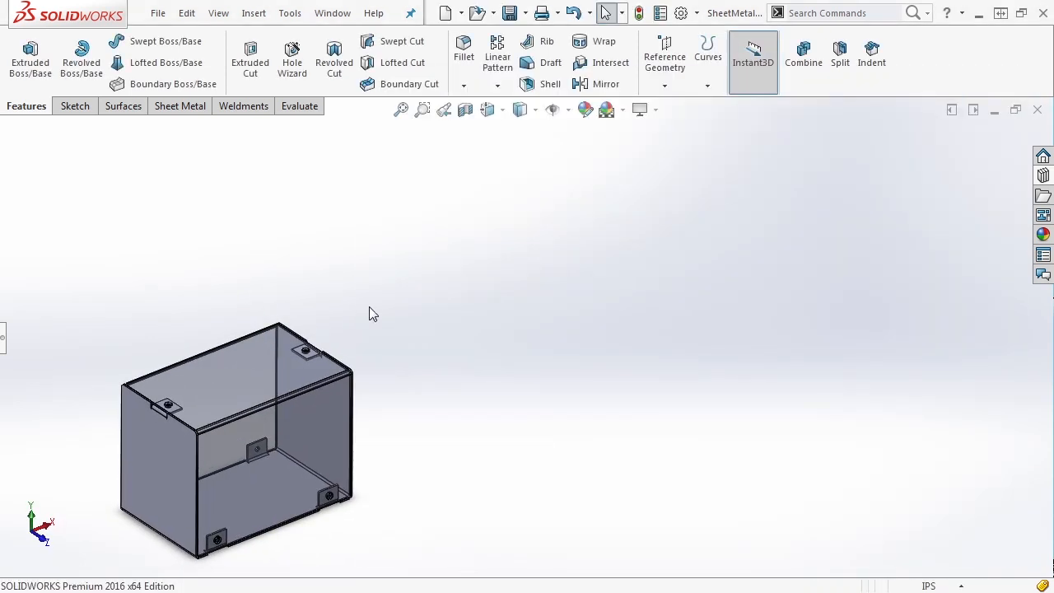
Show the feature tree again and examine the resized box from several angles
{"action": "key", "text": "f"}
{"action": "left_click", "coordinate": [4, 338]}
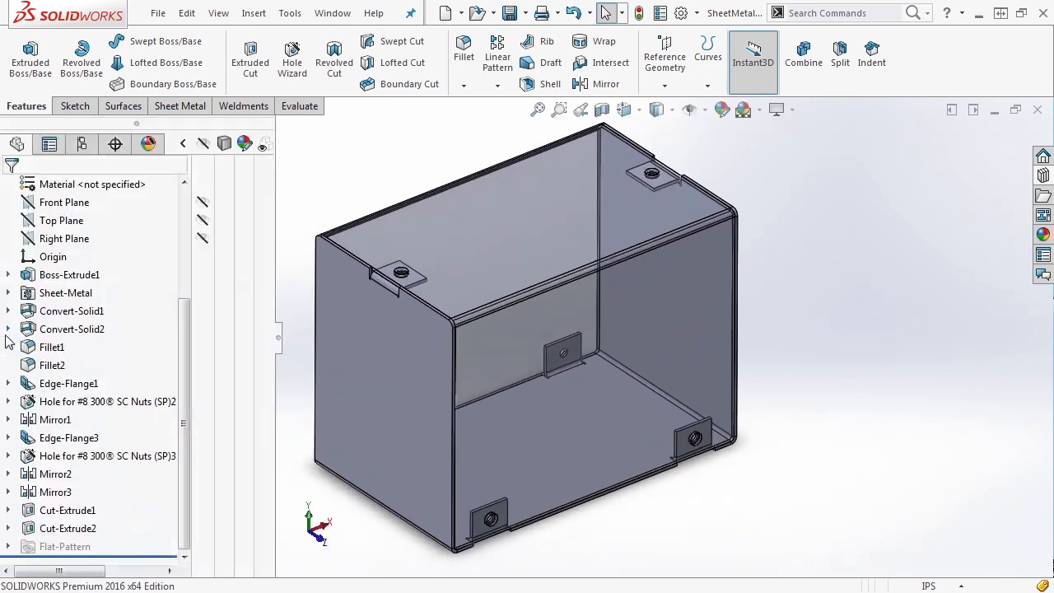
{"action": "scroll", "coordinate": [647, 304], "scroll_direction": "down", "scroll_amount": 1}
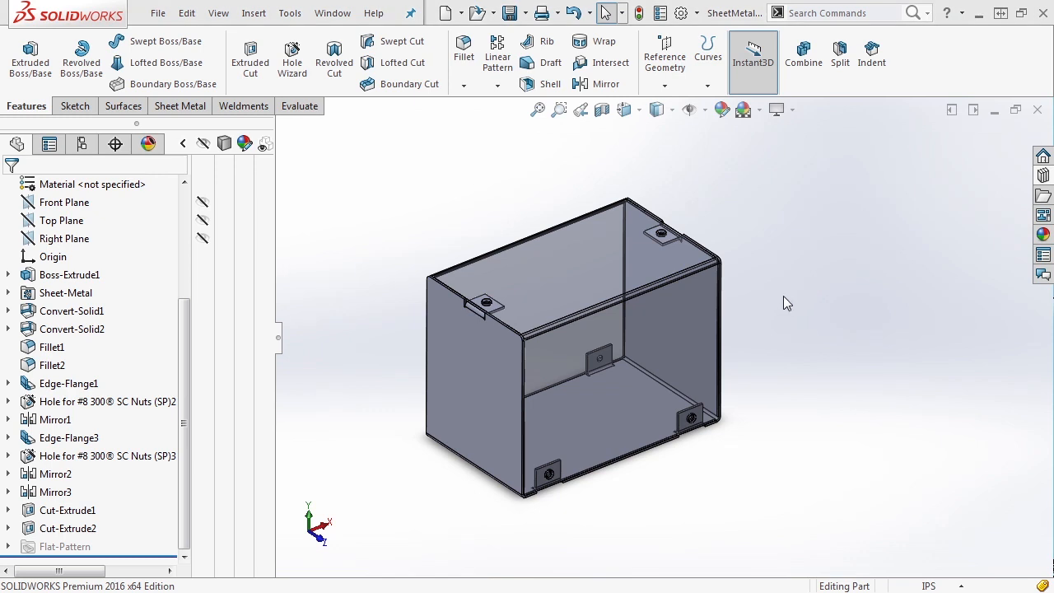
{"action": "middle_click_drag", "start_coordinate": [763, 431], "coordinate": [718, 412]}
{"action": "scroll", "coordinate": [557, 464], "scroll_direction": "down", "scroll_amount": 4}
{"action": "scroll", "coordinate": [620, 426], "scroll_direction": "up", "scroll_amount": 3}
{"action": "scroll", "coordinate": [721, 319], "scroll_direction": "up", "scroll_amount": 3}
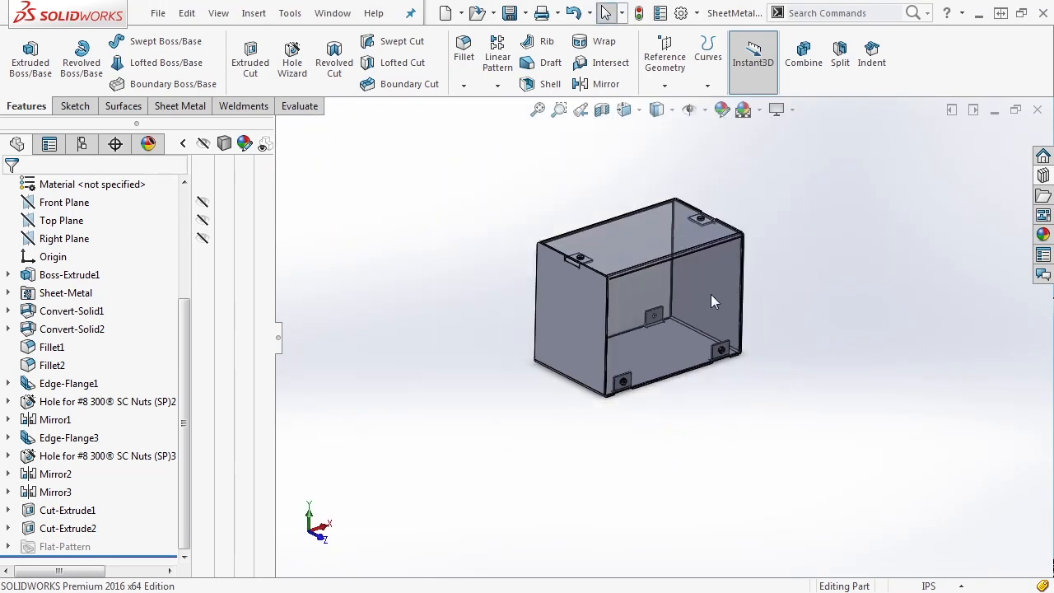
{"action": "scroll", "coordinate": [692, 330], "scroll_direction": "down", "scroll_amount": 3}
Hide the cover body and start a sketch on the inside floor face of the box base
{"action": "left_click", "coordinate": [556, 175]}
{"action": "left_click", "coordinate": [634, 124]}
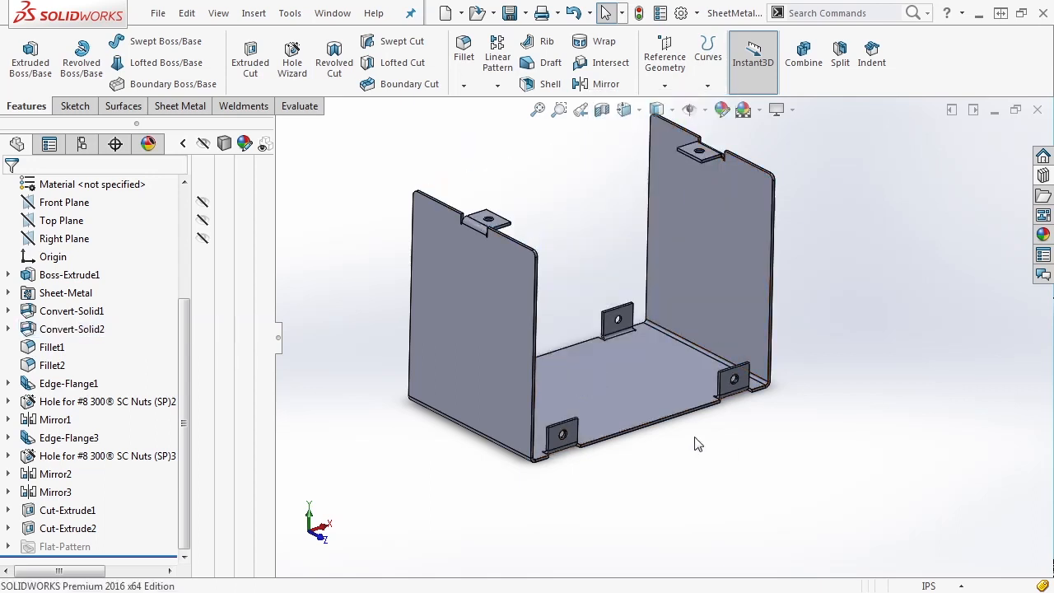
{"action": "left_click", "coordinate": [628, 384]}
{"action": "left_click", "coordinate": [693, 330]}
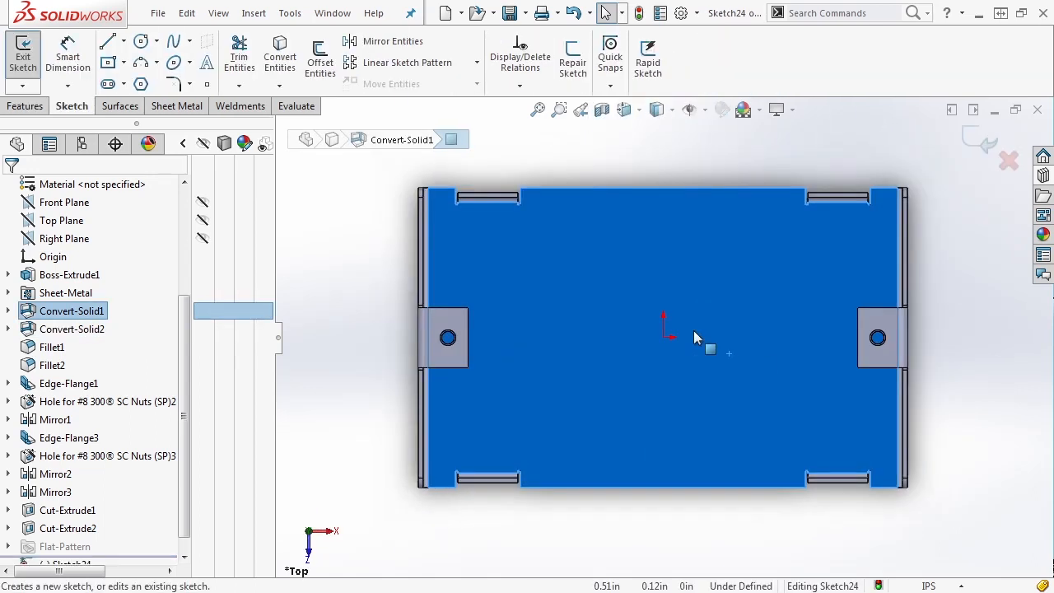
Sketch a center rectangle 1 in high on the floor face, up and to the left of the origin
{"action": "left_click", "coordinate": [362, 281]}
{"action": "left_click", "coordinate": [108, 64]}
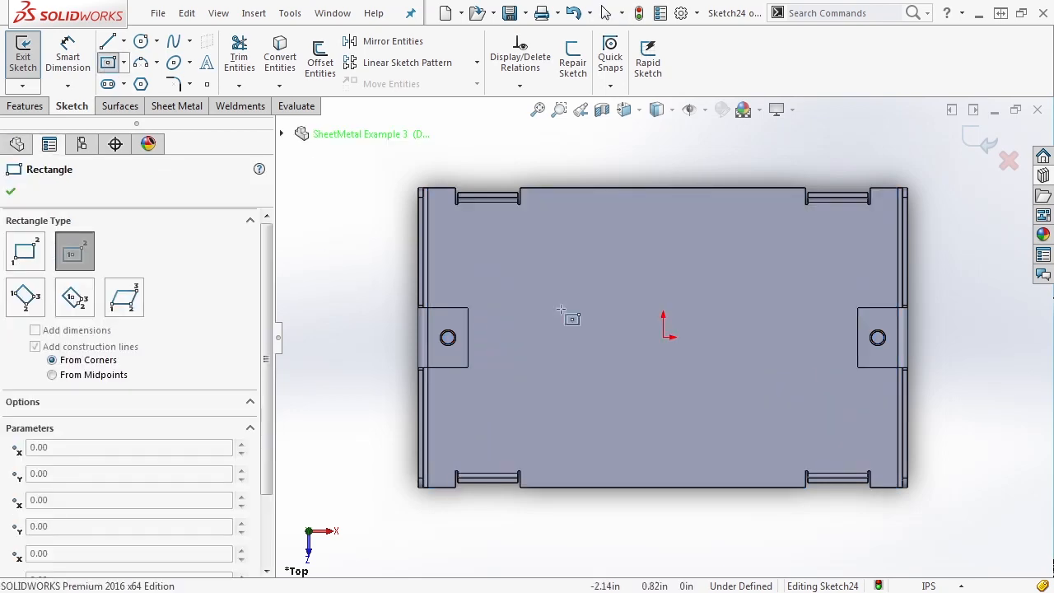
{"action": "left_click", "coordinate": [495, 269]}
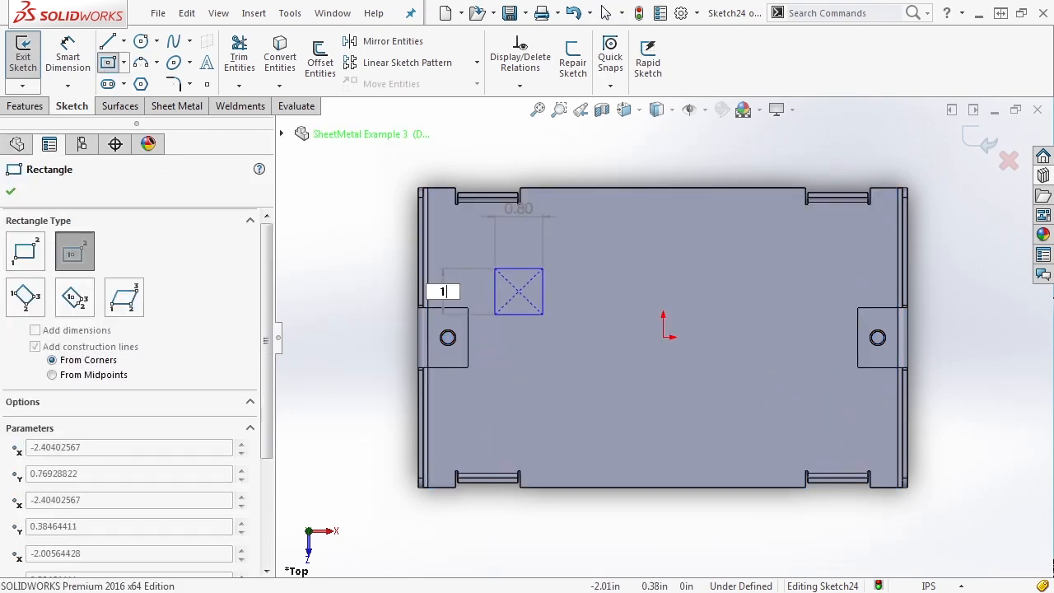
{"action": "left_click", "coordinate": [543, 313]}
Sketch a second center rectangle 1 in high and 2 in wide, down and to the right of the origin
{"action": "left_click", "coordinate": [751, 376]}
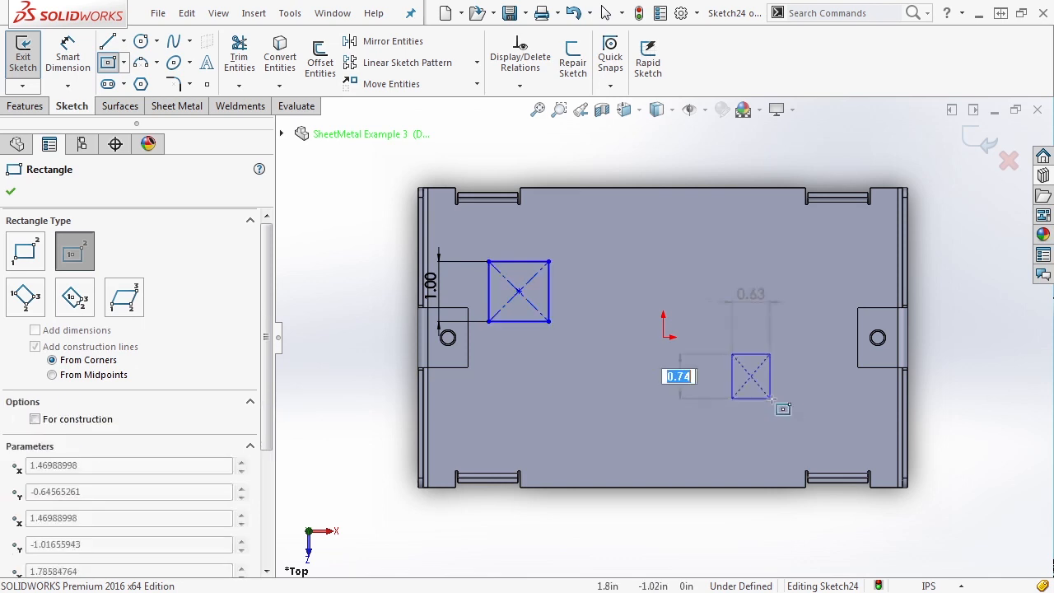
{"action": "type", "text": "1"}
{"action": "key", "text": "Tab"}
{"action": "type", "text": "2"}
{"action": "key", "text": "Return"}
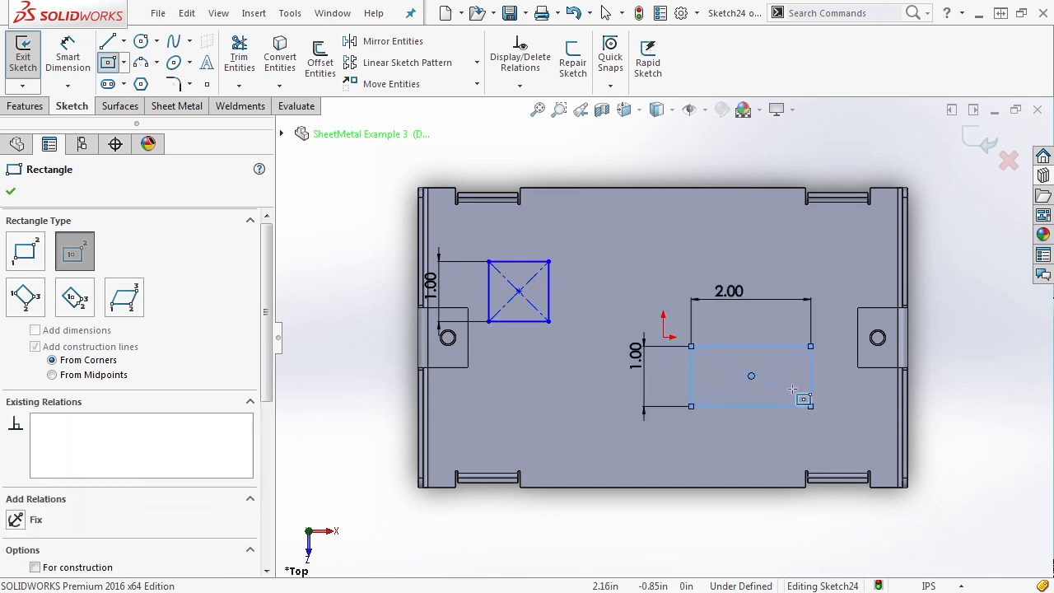
{"action": "left_click", "coordinate": [700, 170]}
{"action": "key", "text": "Escape"}
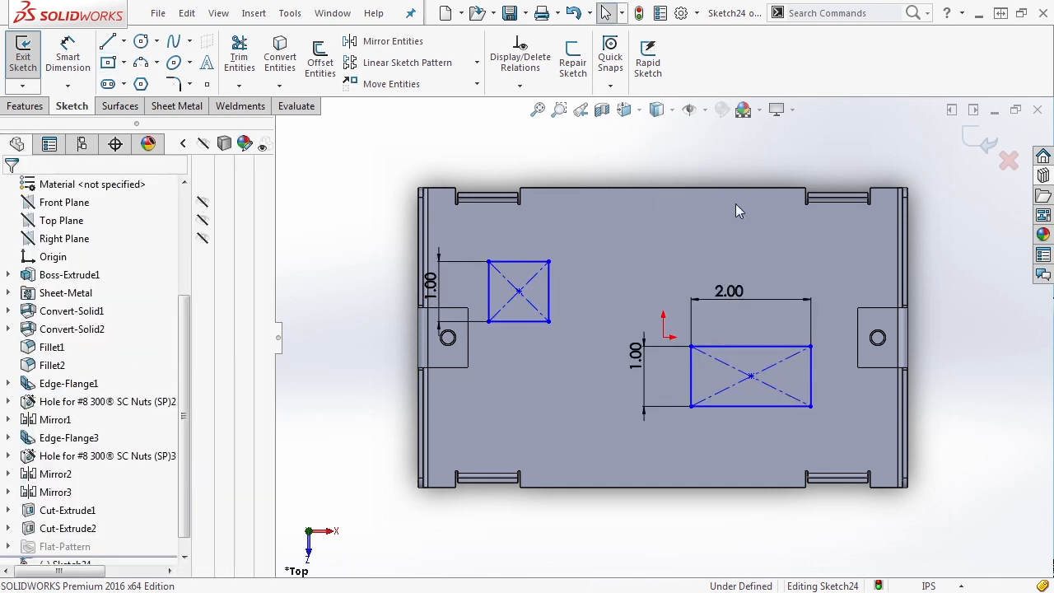
Convert the four sides of the 2 in wide rectangle to construction geometry
{"action": "left_click", "coordinate": [749, 347]}
{"action": "left_click", "coordinate": [692, 372]}
{"action": "left_click", "coordinate": [739, 304]}
{"action": "scroll", "coordinate": [733, 389], "scroll_direction": "down", "scroll_amount": 2}
{"action": "left_click", "coordinate": [717, 324]}
{"action": "left_click", "coordinate": [842, 272]}
{"action": "left_click", "coordinate": [741, 408]}
{"action": "left_click", "coordinate": [848, 358]}
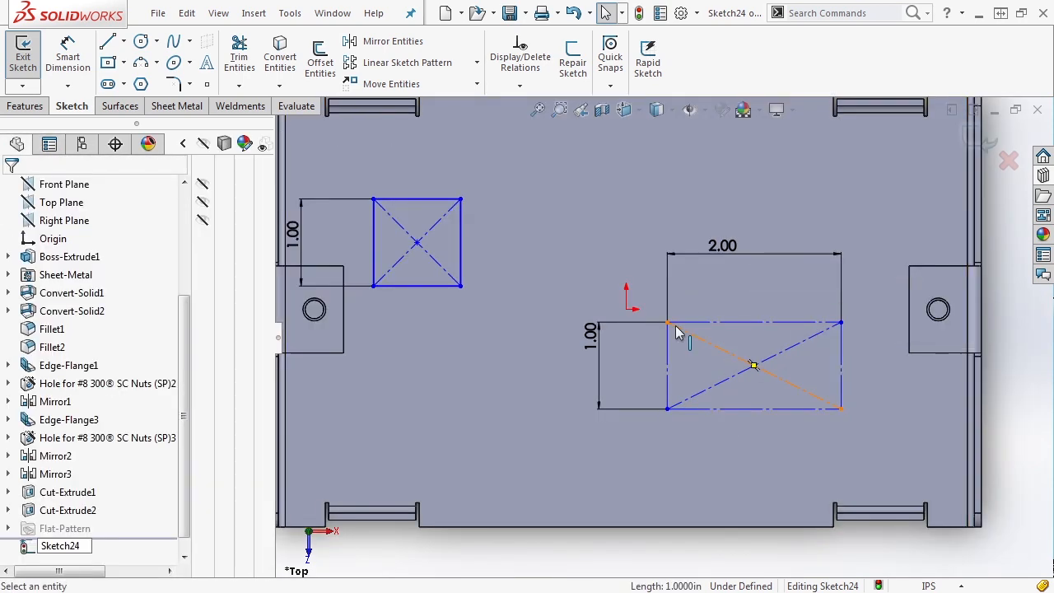
Convert the four sides of the square to construction geometry
{"action": "left_click", "coordinate": [462, 234]}
{"action": "left_click", "coordinate": [605, 168]}
{"action": "left_click", "coordinate": [417, 200]}
{"action": "left_click", "coordinate": [573, 148]}
{"action": "left_click", "coordinate": [375, 220]}
{"action": "key", "text": "c"}
{"action": "left_click", "coordinate": [387, 287]}
{"action": "key", "text": "c"}
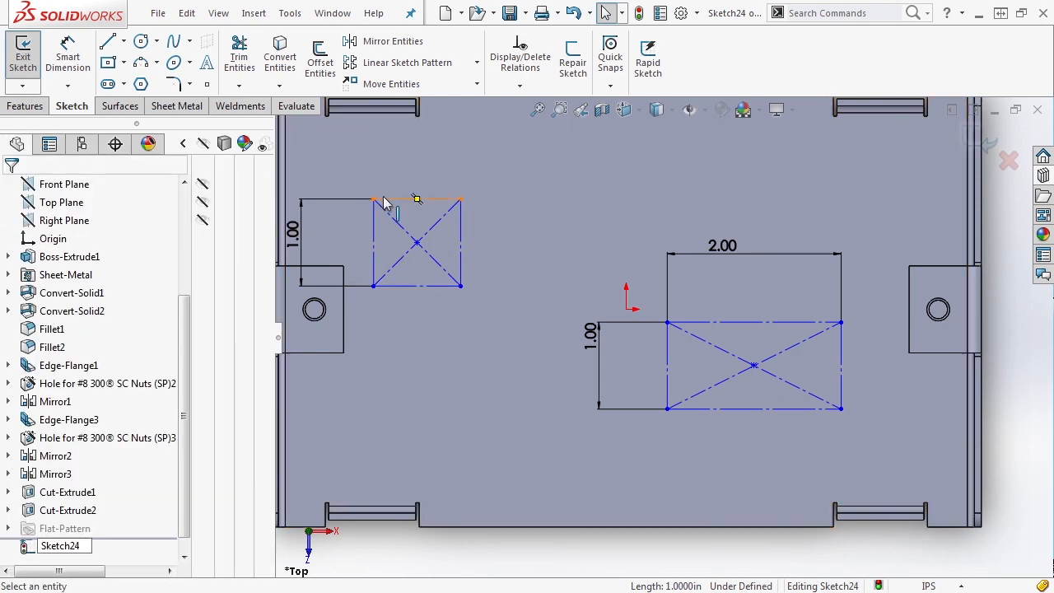
Shift the square slightly and dimension its center 2 in horizontally from the origin
{"action": "left_click_drag", "start_coordinate": [416, 242], "coordinate": [448, 236]}
{"action": "key", "text": "s"}
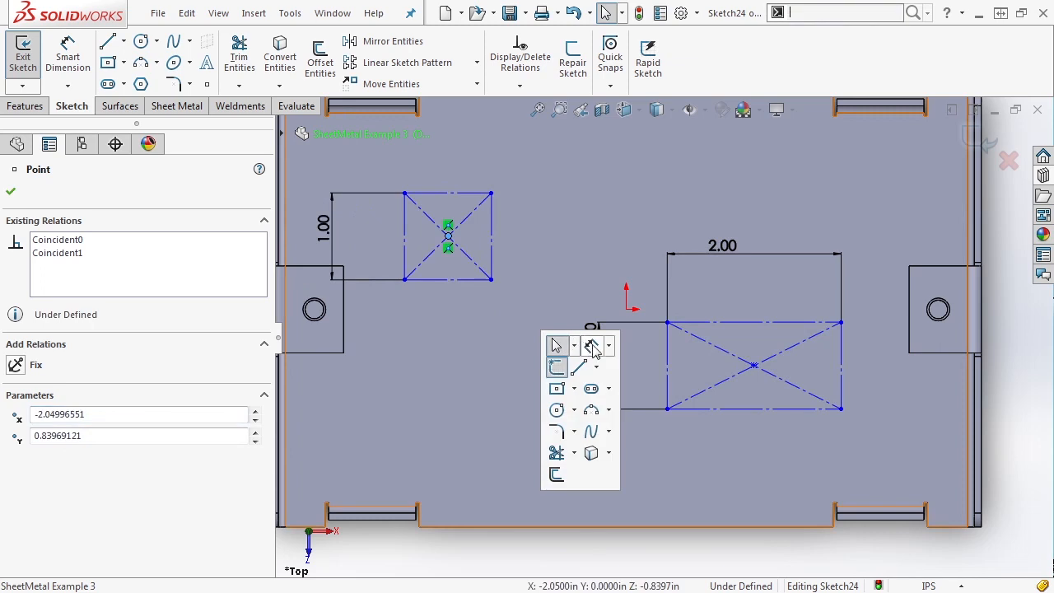
{"action": "left_click", "coordinate": [591, 345]}
{"action": "left_click", "coordinate": [448, 236]}
{"action": "left_click", "coordinate": [626, 309]}
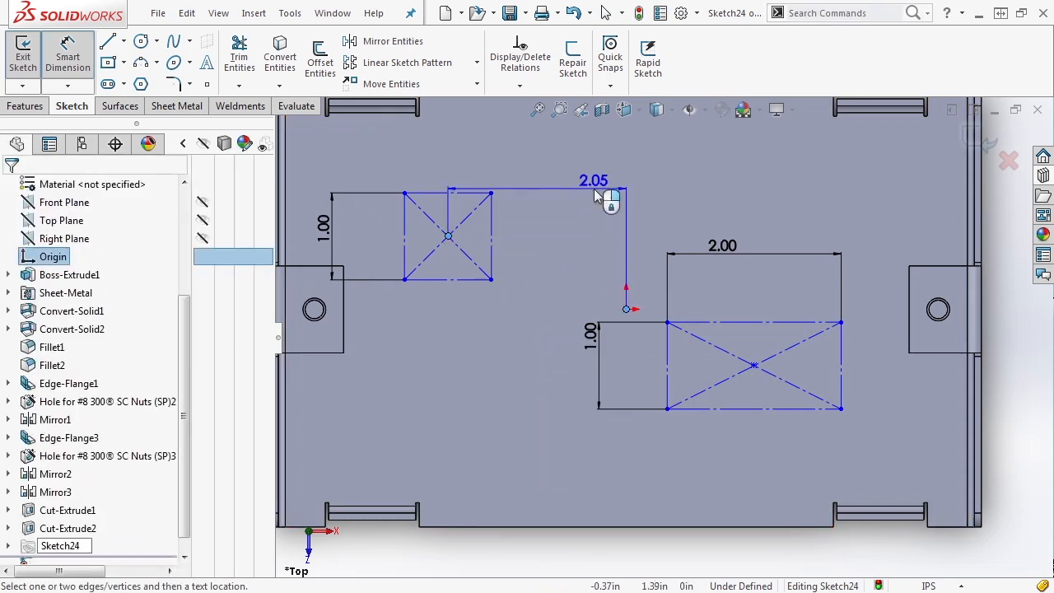
{"action": "left_click", "coordinate": [595, 198]}
{"action": "type", "text": "2"}
{"action": "key", "text": "Return"}
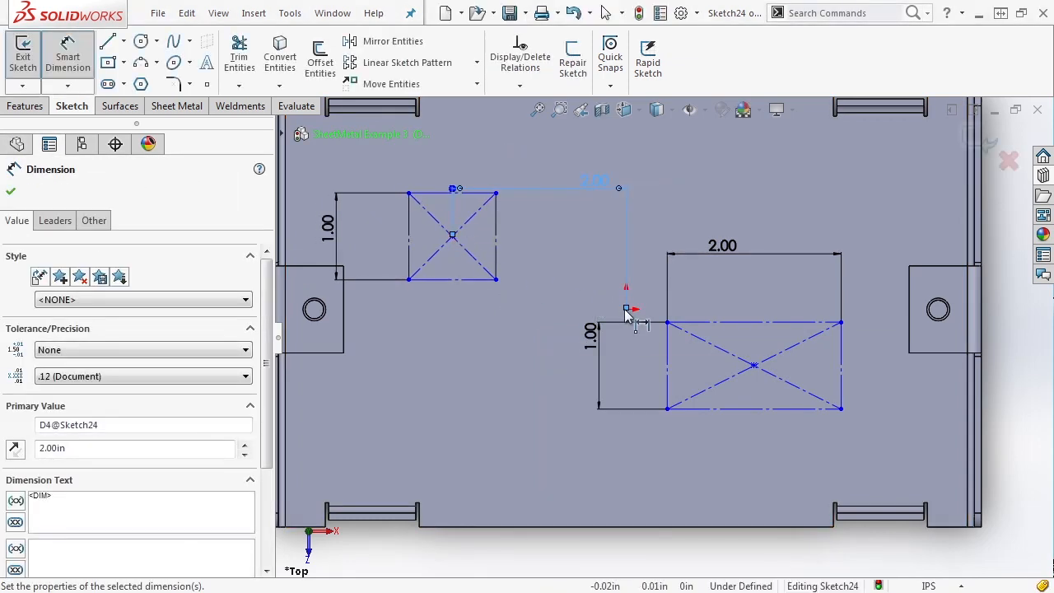
{"action": "key", "text": "Escape"}
Dimension the square's center 1 in vertically from the origin
{"action": "left_click", "coordinate": [453, 239]}
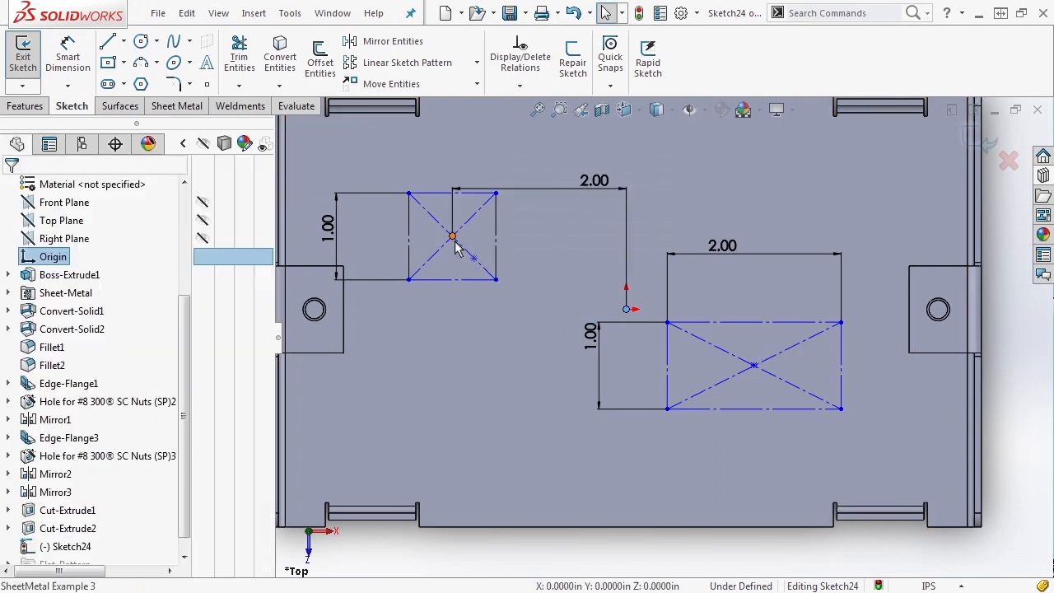
{"action": "key", "text": "s"}
{"action": "left_click", "coordinate": [686, 292]}
{"action": "left_click", "coordinate": [626, 308]}
{"action": "left_click", "coordinate": [644, 285]}
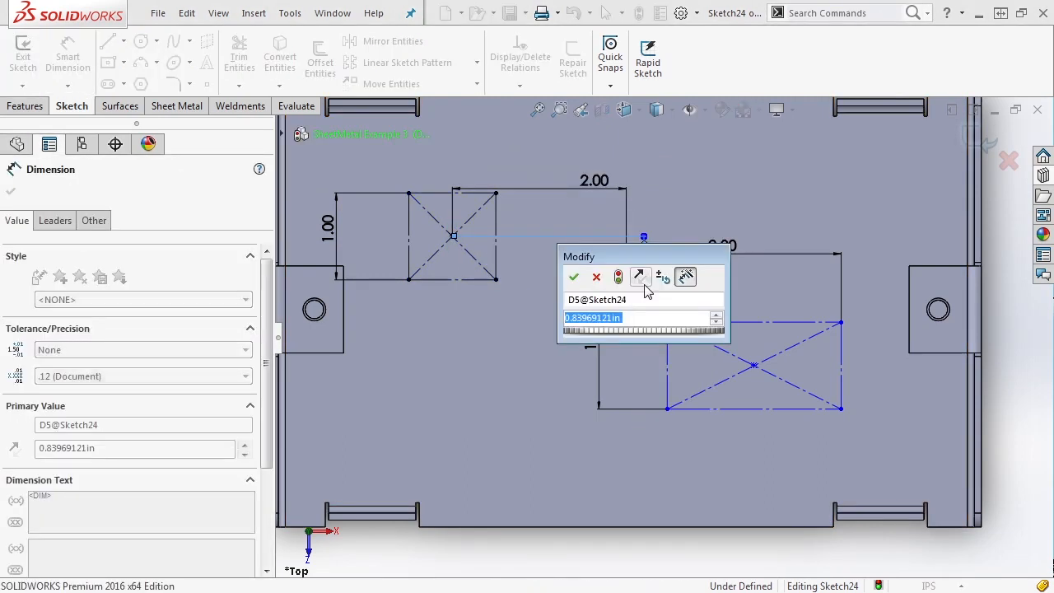
{"action": "type", "text": "1"}
{"action": "key", "text": "Return"}
Dimension the wider rectangle's center 0.75 in vertically and 1.5 in horizontally from the origin
{"action": "left_click", "coordinate": [753, 364]}
{"action": "left_click", "coordinate": [625, 309]}
{"action": "left_click", "coordinate": [511, 354]}
{"action": "type", "text": ".75"}
{"action": "key", "text": "Return"}
{"action": "left_click", "coordinate": [627, 309]}
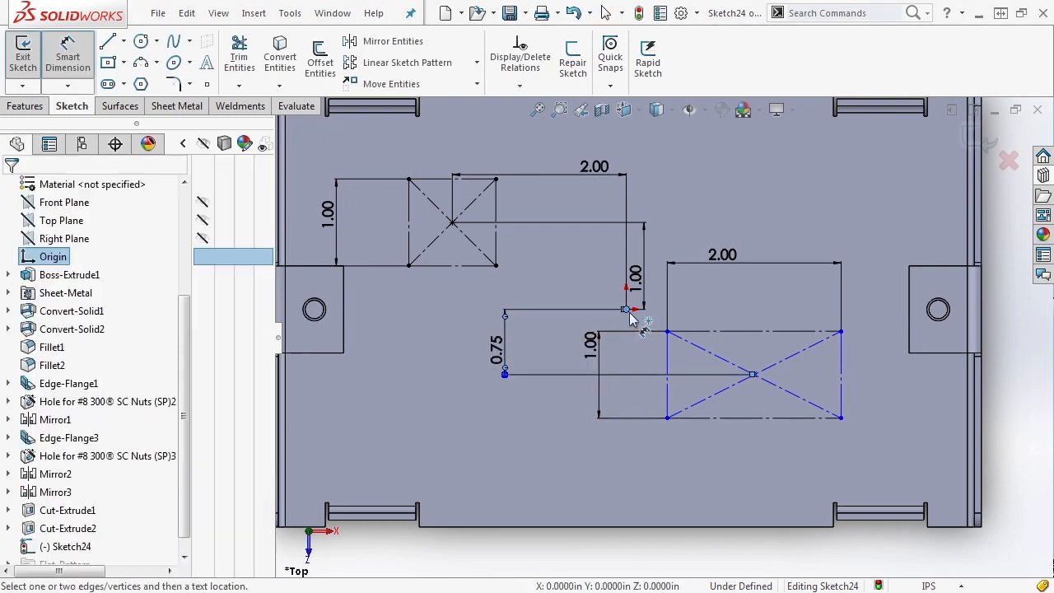
{"action": "left_click", "coordinate": [753, 375]}
{"action": "left_click", "coordinate": [751, 229]}
{"action": "type", "text": "1.5"}
{"action": "key", "text": "Return"}
{"action": "key", "text": "Escape"}
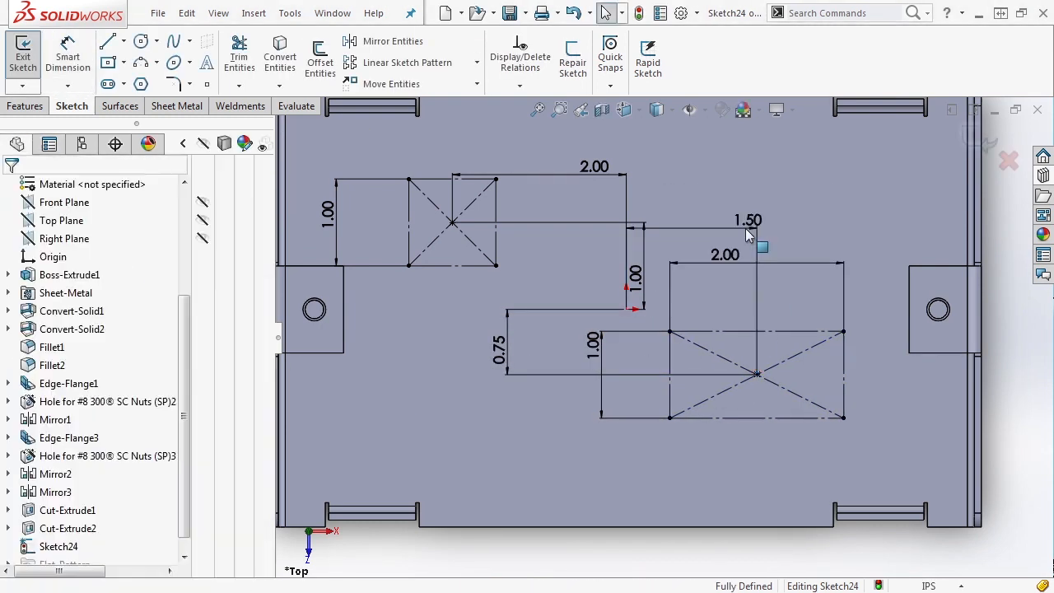
Draw a circle centered on each of the four corners of the construction square
{"action": "left_click", "coordinate": [140, 40]}
{"action": "scroll", "coordinate": [447, 207], "scroll_direction": "up", "scroll_amount": 3}
{"action": "left_click", "coordinate": [416, 185]}
{"action": "left_click", "coordinate": [421, 167]}
{"action": "left_click", "coordinate": [416, 310]}
{"action": "left_click", "coordinate": [415, 340]}
{"action": "left_click", "coordinate": [542, 310]}
{"action": "left_click", "coordinate": [553, 334]}
{"action": "left_click", "coordinate": [542, 184]}
{"action": "left_click", "coordinate": [555, 167]}
Draw a circle centered on each of the four corners of the wider construction rectangle
{"action": "scroll", "coordinate": [758, 402], "scroll_direction": "down", "scroll_amount": 1}
{"action": "left_click", "coordinate": [751, 406]}
{"action": "left_click", "coordinate": [764, 399]}
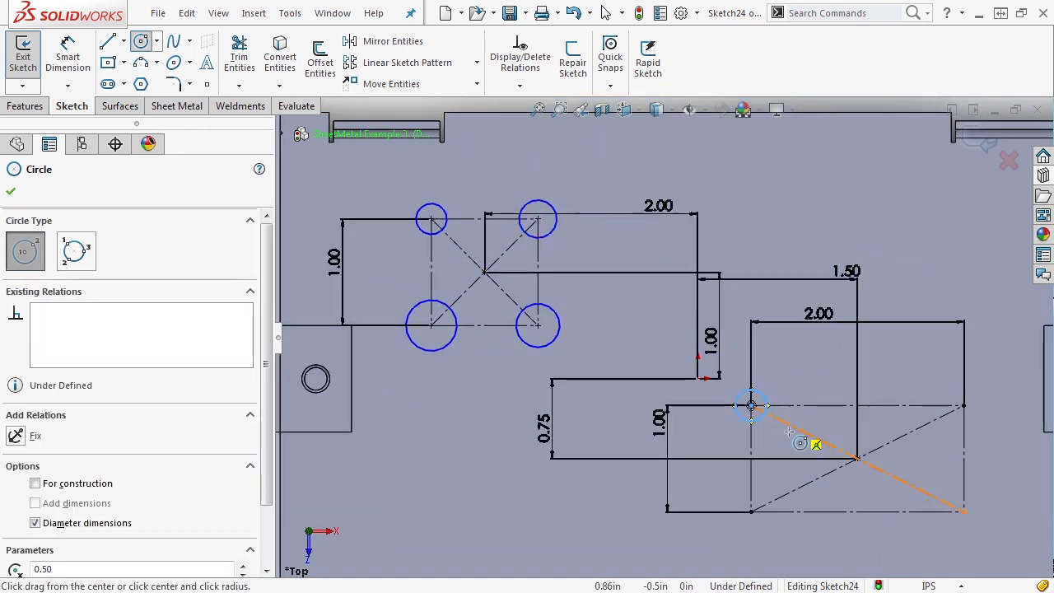
{"action": "left_click", "coordinate": [751, 511]}
{"action": "left_click", "coordinate": [772, 501]}
{"action": "left_click", "coordinate": [963, 511]}
{"action": "left_click", "coordinate": [980, 499]}
{"action": "left_click", "coordinate": [963, 405]}
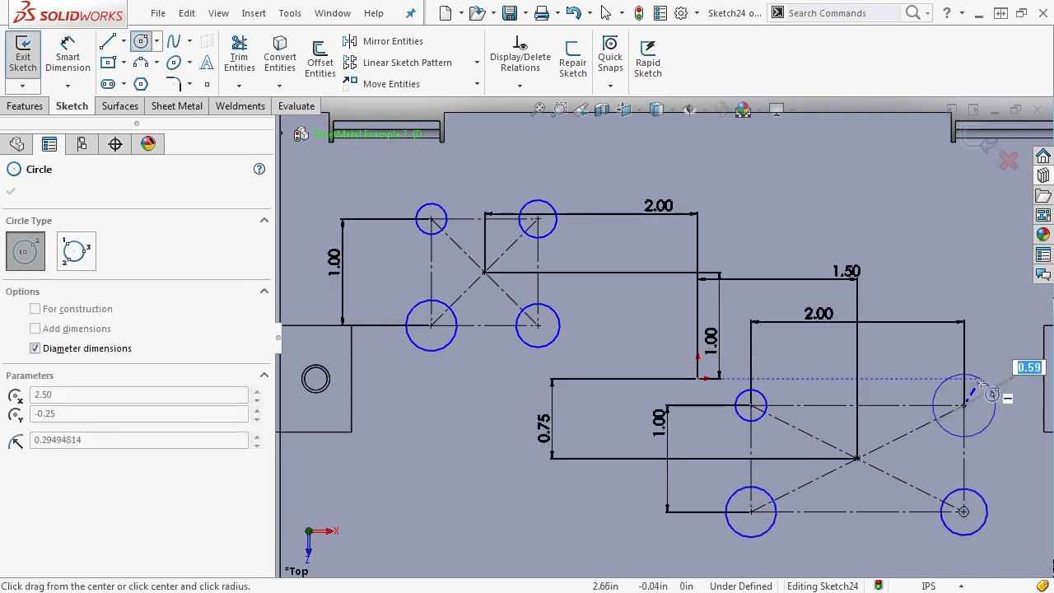
{"action": "left_click", "coordinate": [982, 383]}
{"action": "key", "text": "Escape"}
Make all eight circles at the corners of the two construction rectangles equal in size
{"action": "left_click", "coordinate": [974, 493], "text": "ctrl"}
{"action": "left_click", "coordinate": [763, 487], "text": "ctrl"}
{"action": "left_click", "coordinate": [753, 419], "text": "ctrl"}
{"action": "left_click", "coordinate": [541, 311], "text": "ctrl"}
{"action": "left_click", "coordinate": [548, 234], "text": "ctrl"}
{"action": "left_click", "coordinate": [446, 207], "text": "ctrl"}
{"action": "left_click", "coordinate": [449, 308], "text": "ctrl"}
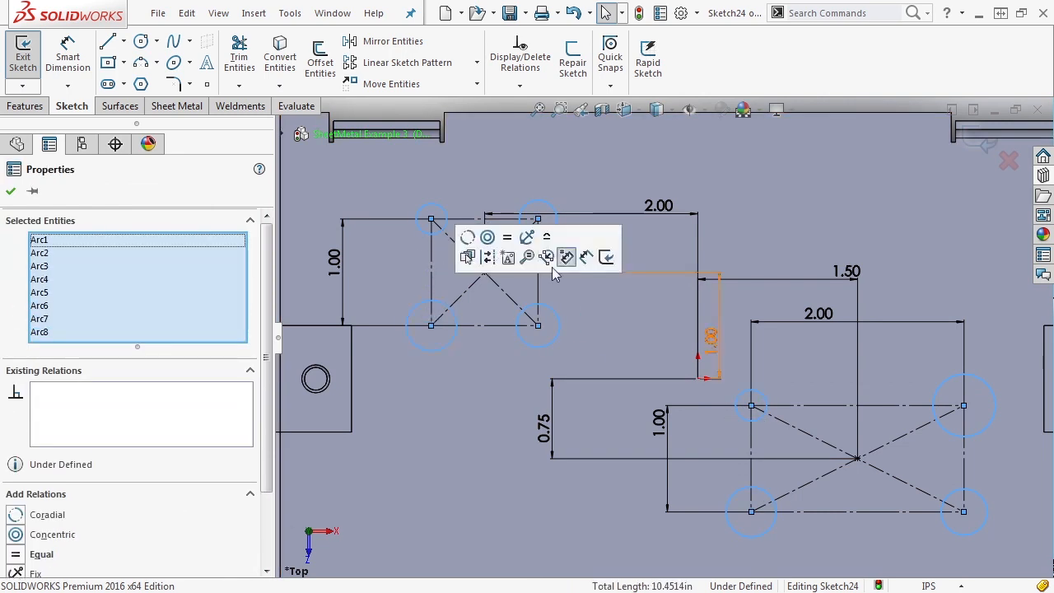
{"action": "left_click", "coordinate": [508, 238]}
Dimension the upper-left circle of the construction square to a diameter of 0.125 in
{"action": "key", "text": "s"}
{"action": "left_click", "coordinate": [560, 252]}
{"action": "left_click", "coordinate": [453, 206]}
{"action": "left_click", "coordinate": [463, 190]}
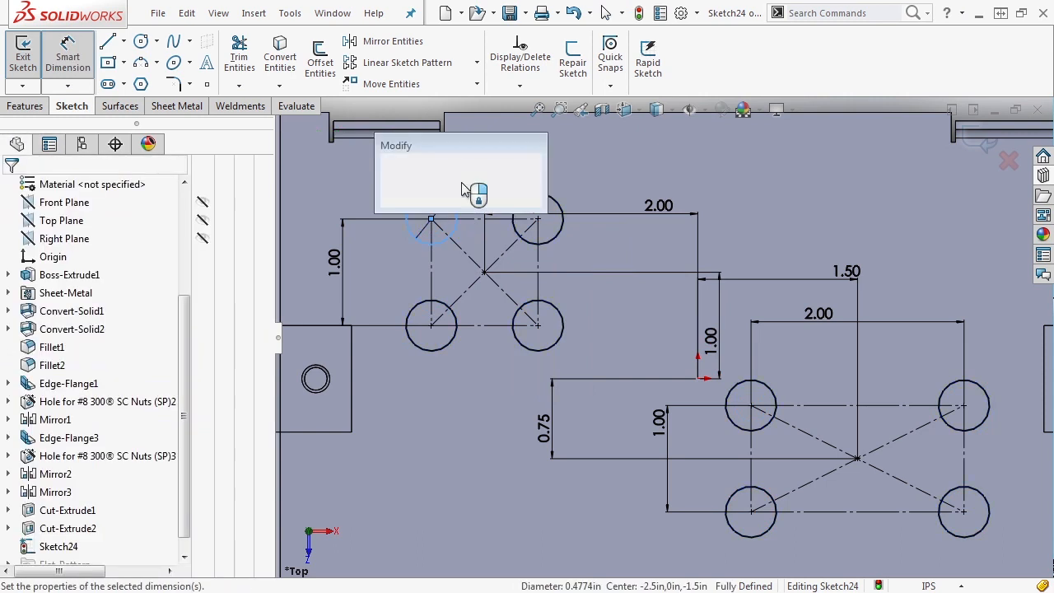
{"action": "type", "text": ".125"}
{"action": "key", "text": "Return"}
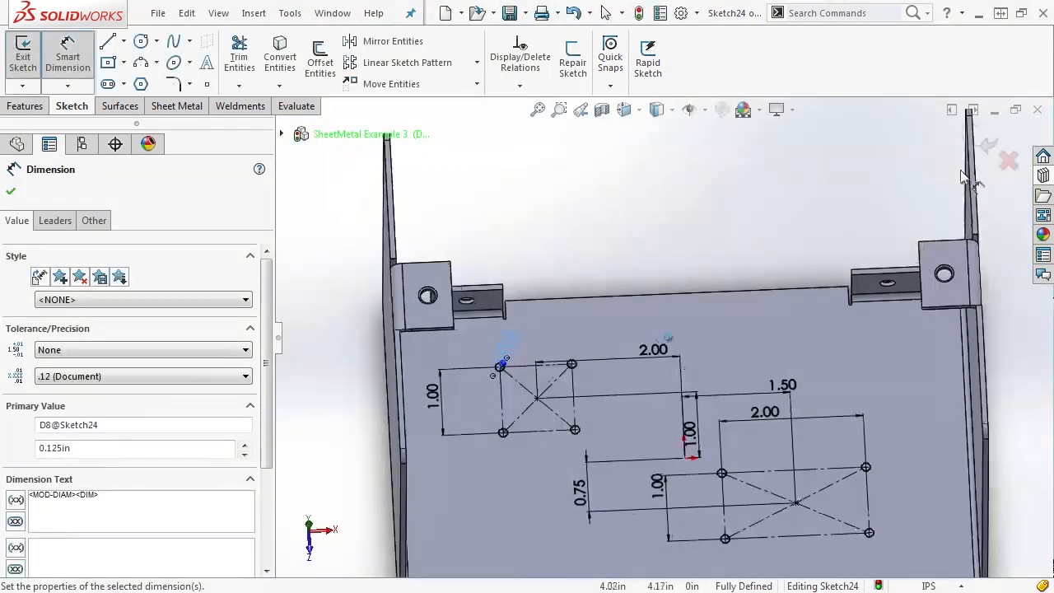
Close the hole sketch and cut its eight circles through the base floor with an Extruded Cut linked to the sheet thickness
{"action": "left_click", "coordinate": [989, 147]}
{"action": "left_click", "coordinate": [250, 66]}
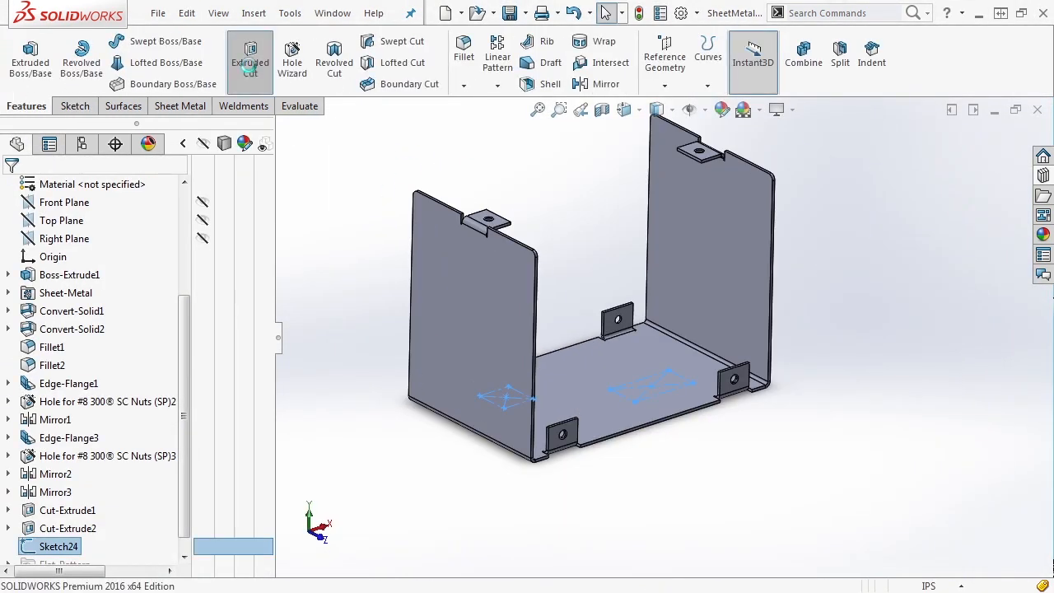
{"action": "left_click", "coordinate": [11, 191]}
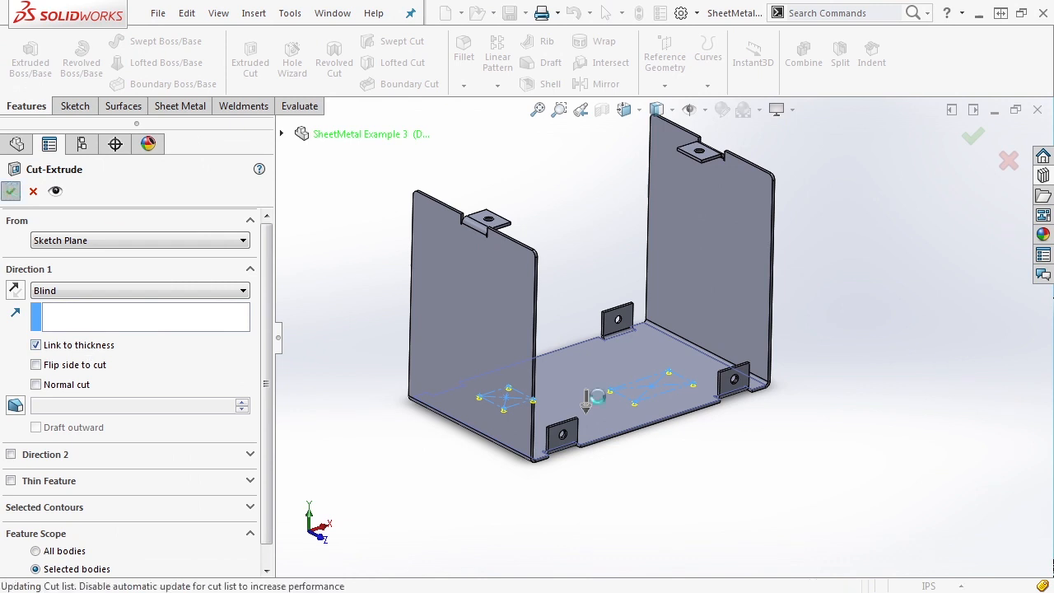
{"action": "middle_click_drag", "start_coordinate": [736, 470], "coordinate": [213, 127]}
Sketch two concentric circles, 1 in and 1.75 in in diameter, on the outer face of the near side wall, centered above the origin
{"action": "left_click", "coordinate": [180, 106]}
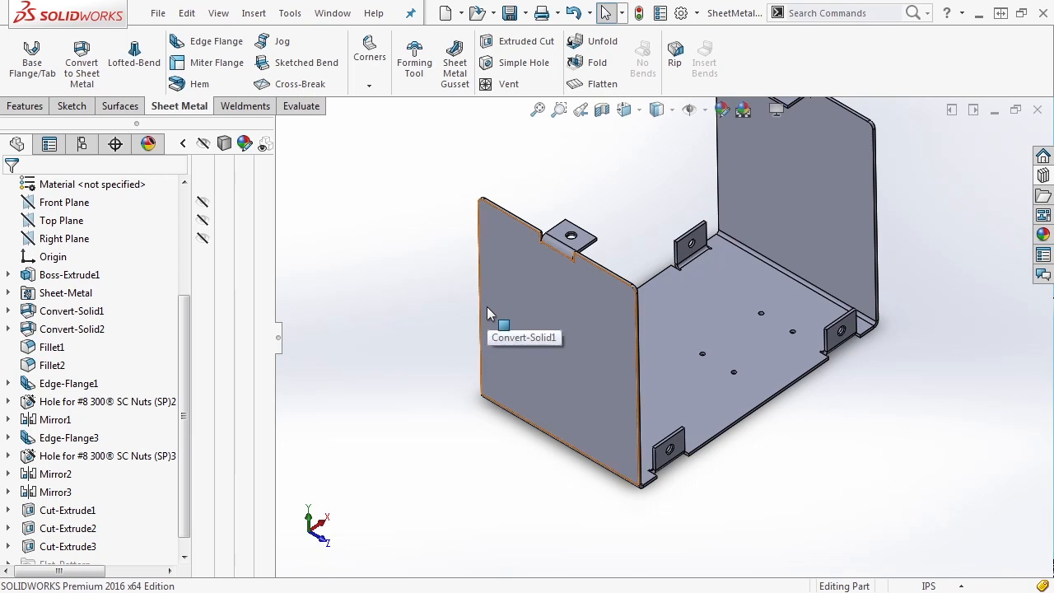
{"action": "left_click", "coordinate": [557, 343]}
{"action": "left_click", "coordinate": [615, 294]}
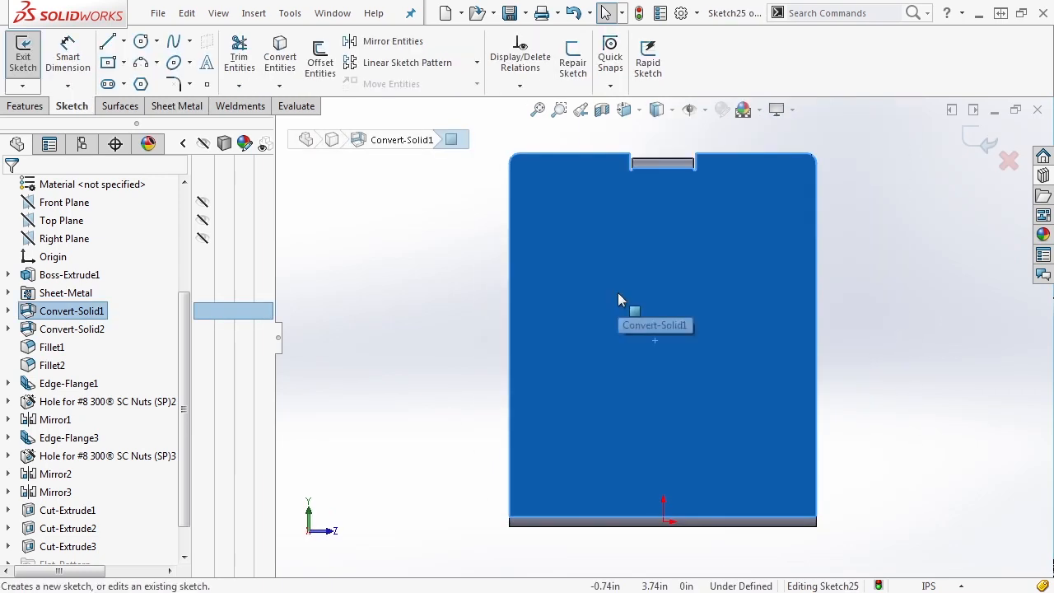
{"action": "right_click_drag", "start_coordinate": [617, 293], "coordinate": [624, 325]}
{"action": "mouse_move", "coordinate": [663, 341]}
{"action": "left_mouse_down"}
{"action": "mouse_move", "coordinate": [686, 311]}
{"action": "mouse_move", "coordinate": [680, 301]}
{"action": "left_mouse_up"}
{"action": "type", "text": "1"}
{"action": "key", "text": "Return"}
{"action": "type", "text": "1.75"}
{"action": "key", "text": "Return"}
Add two more concentric circles, an undimensioned one about 1.3 in in diameter and an outermost one 3 in in diameter
{"action": "scroll", "coordinate": [694, 316], "scroll_direction": "down", "scroll_amount": 3}
{"action": "left_click", "coordinate": [637, 362]}
{"action": "type", "text": "4"}
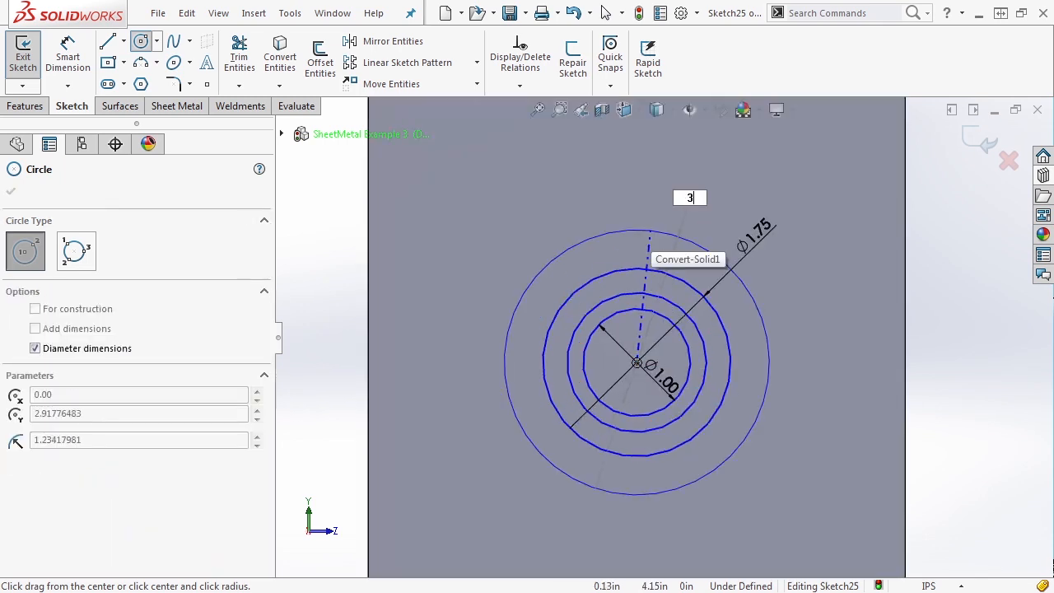
{"action": "type", "text": "3"}
{"action": "key", "text": "Return"}
{"action": "key", "text": "Escape"}
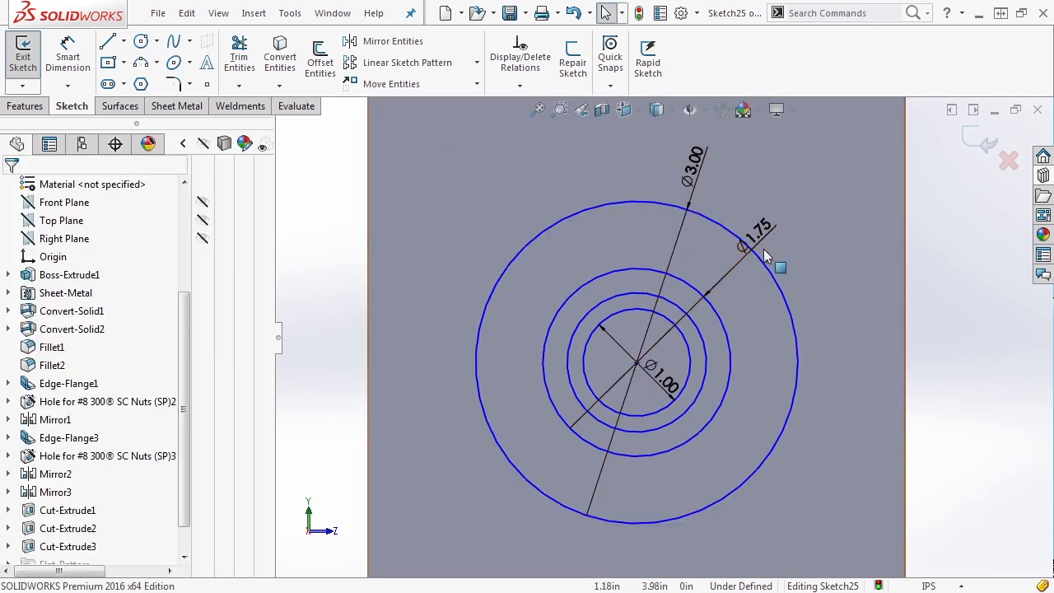
Dimension the remaining undimensioned concentric circle to a diameter of 2.25 in
{"action": "left_click", "coordinate": [715, 308]}
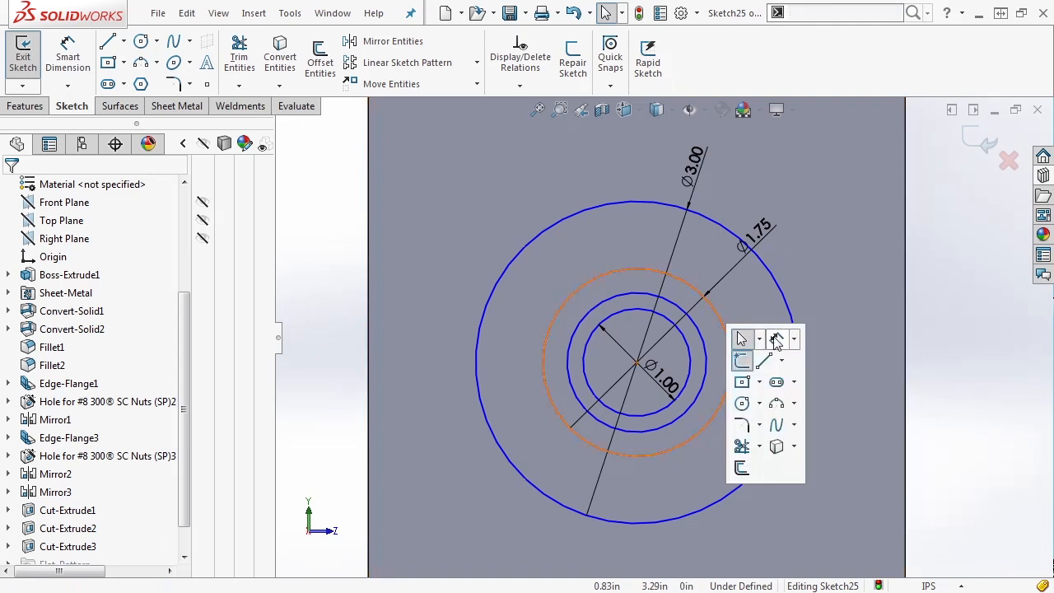
{"action": "left_click", "coordinate": [774, 343]}
{"action": "left_click", "coordinate": [706, 348]}
{"action": "left_click", "coordinate": [715, 340]}
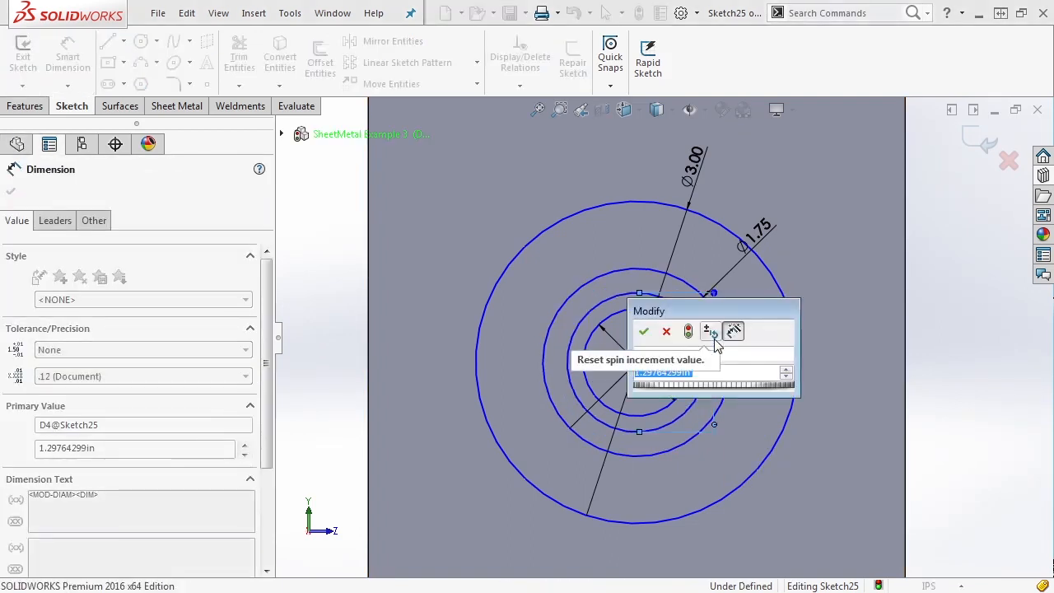
{"action": "type", "text": "2.25"}
{"action": "key", "text": "Return"}
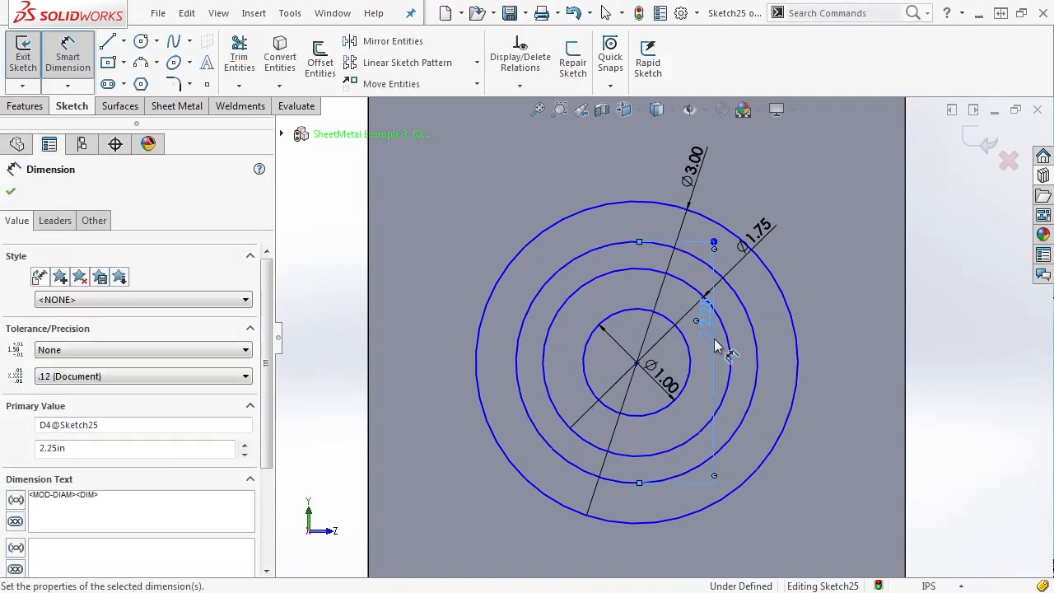
{"action": "key", "text": "Escape"}
Draw four lines from the circles' common center to the outermost circle, straight up, down and to both sides
{"action": "scroll", "coordinate": [623, 345], "scroll_direction": "down", "scroll_amount": 1}
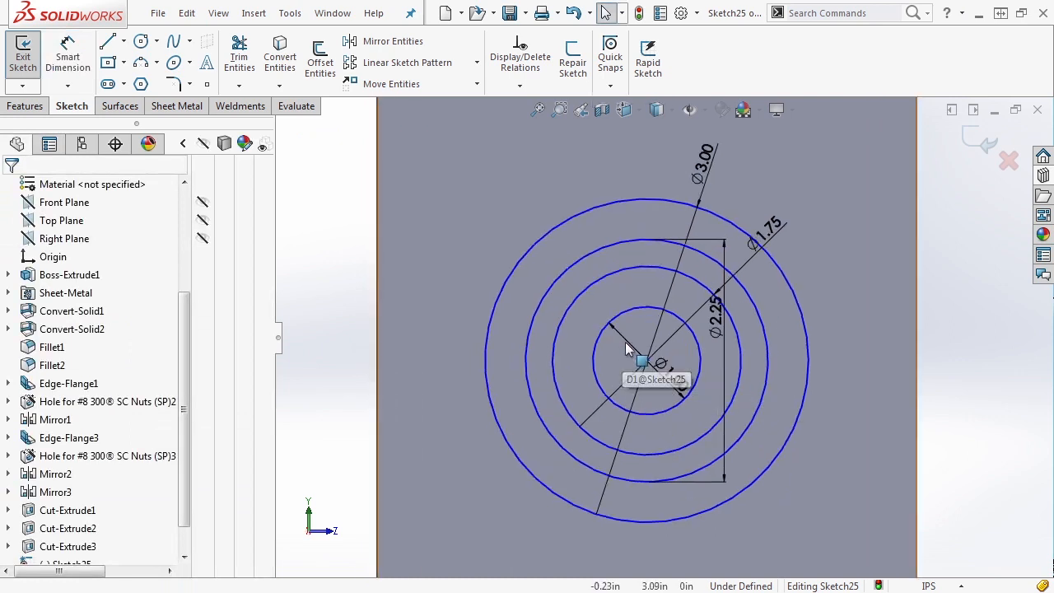
{"action": "key", "text": "l"}
{"action": "left_click", "coordinate": [646, 360]}
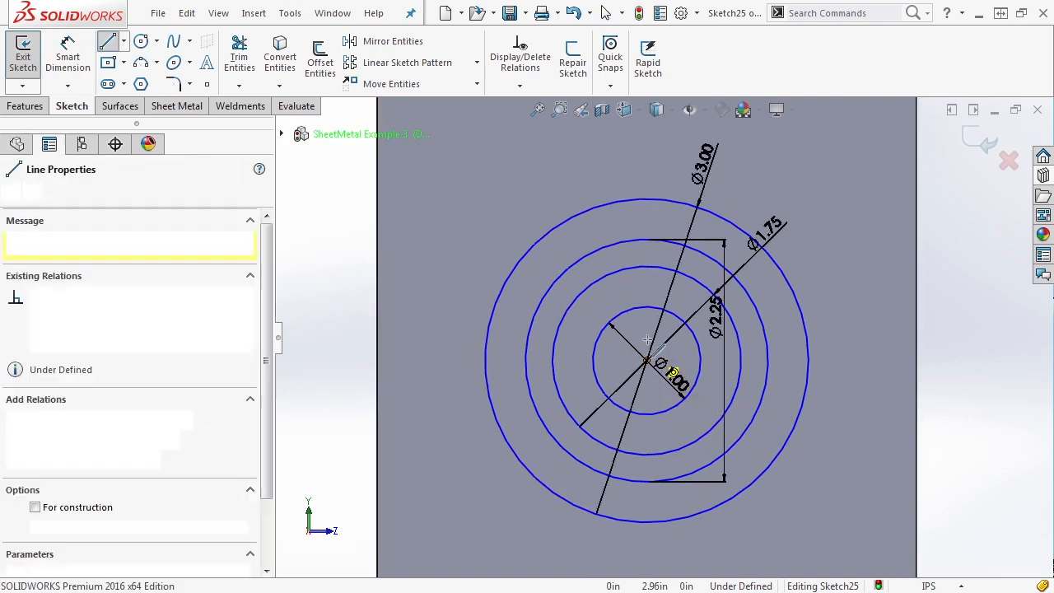
{"action": "double_click", "coordinate": [646, 198]}
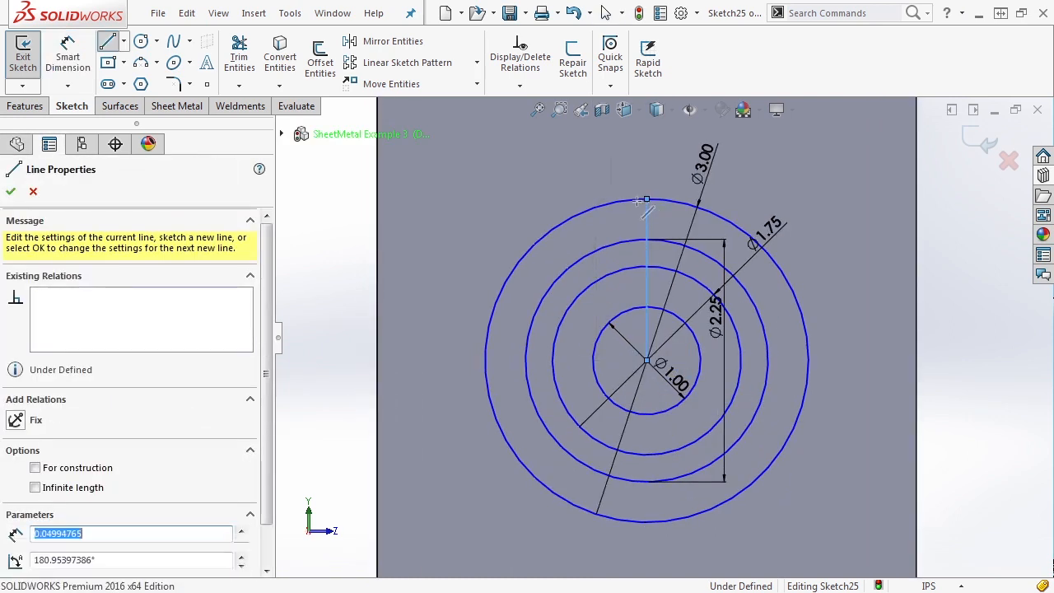
{"action": "left_click", "coordinate": [648, 361]}
{"action": "double_click", "coordinate": [809, 360]}
{"action": "left_click", "coordinate": [646, 360]}
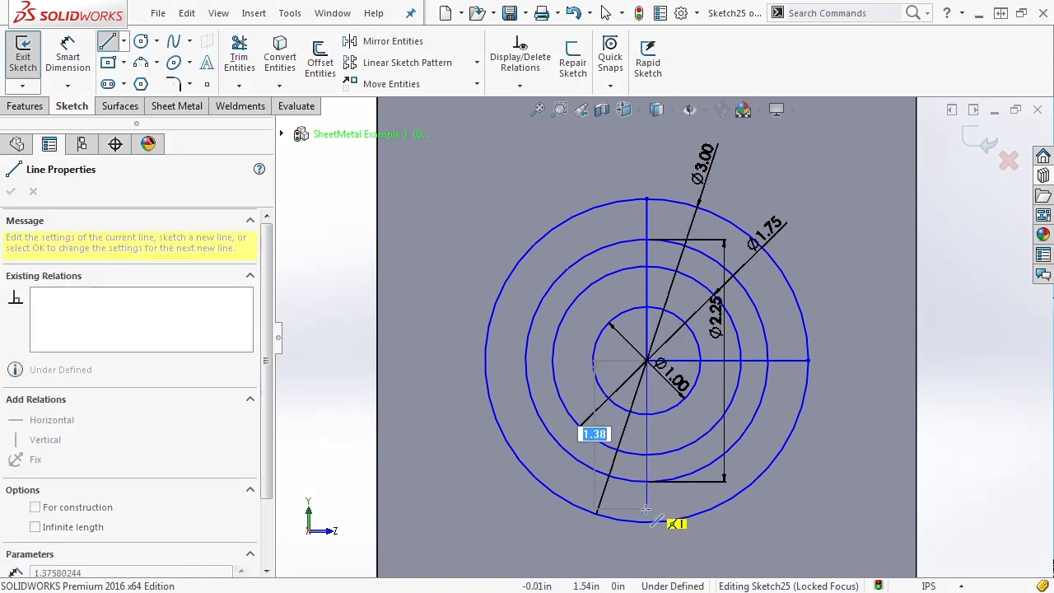
{"action": "double_click", "coordinate": [647, 522]}
{"action": "left_click", "coordinate": [646, 361]}
{"action": "double_click", "coordinate": [485, 361]}
{"action": "scroll", "coordinate": [494, 387], "scroll_direction": "up", "scroll_amount": 3}
Dimension the circles' common center 3 in vertically from the origin
{"action": "key", "text": "Escape"}
{"action": "key", "text": "s"}
{"action": "left_click", "coordinate": [714, 397]}
{"action": "left_click", "coordinate": [667, 366]}
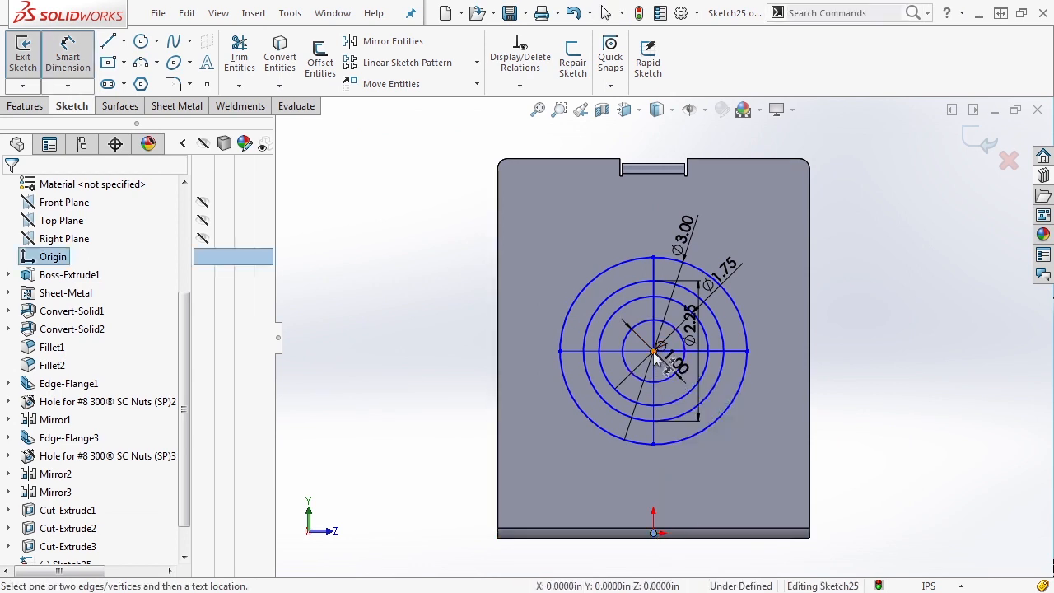
{"action": "left_click", "coordinate": [653, 352]}
{"action": "left_click", "coordinate": [543, 387]}
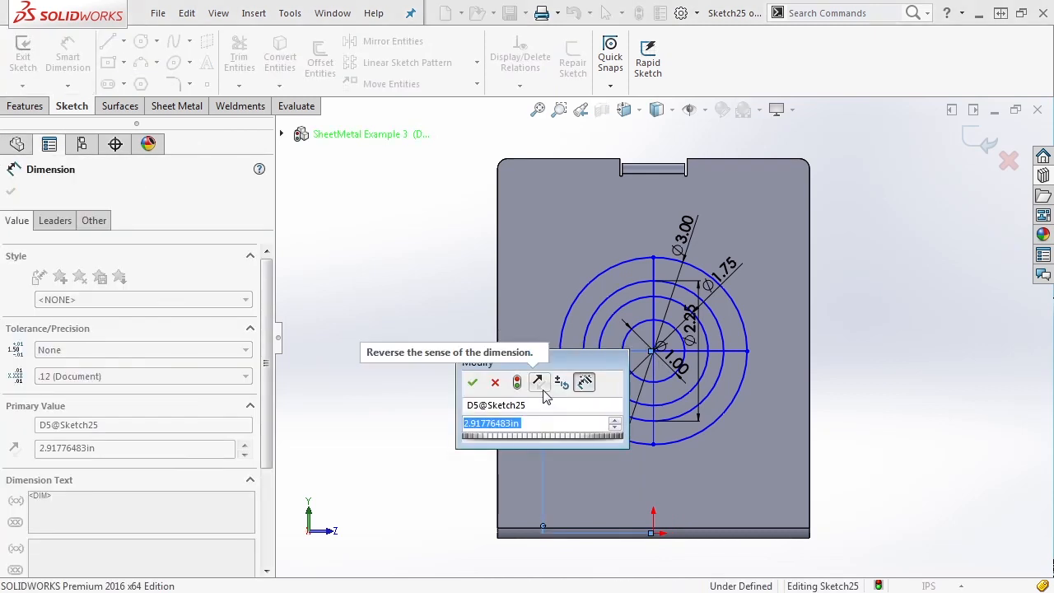
{"action": "type", "text": "3"}
{"action": "key", "text": "Return"}
{"action": "key", "text": "Escape"}
Align the circles' common center vertically with the origin and close the sketch
{"action": "scroll", "coordinate": [653, 333], "scroll_direction": "down", "scroll_amount": 3}
{"action": "left_click_drag", "start_coordinate": [694, 340], "coordinate": [696, 320]}
{"action": "left_click", "coordinate": [661, 318]}
{"action": "left_click", "coordinate": [671, 344]}
{"action": "left_click", "coordinate": [659, 321]}
{"action": "scroll", "coordinate": [659, 327], "scroll_direction": "up", "scroll_amount": 2}
{"action": "left_click", "coordinate": [660, 551], "text": "ctrl"}
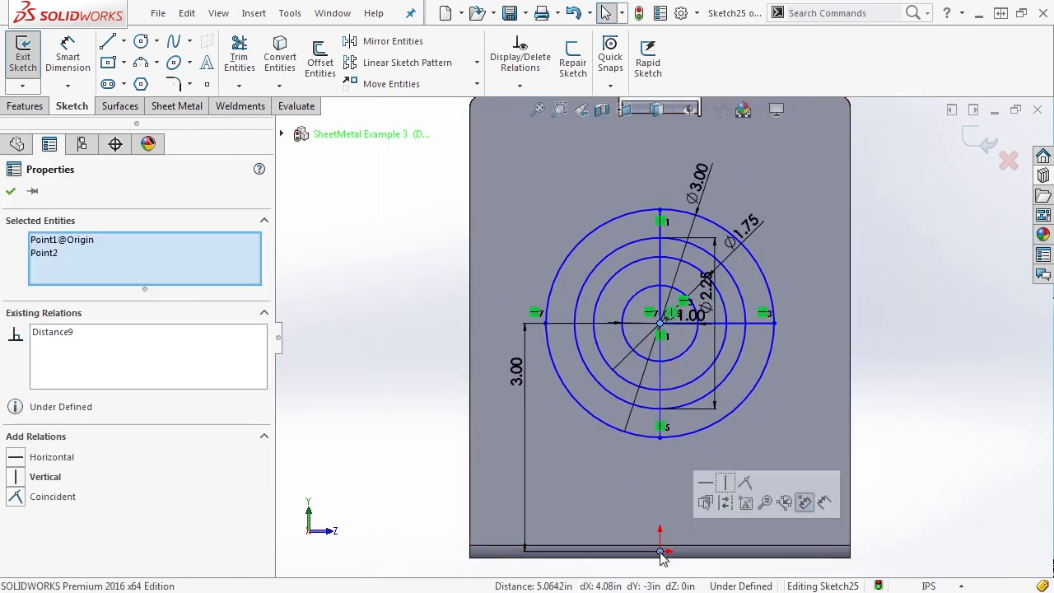
{"action": "left_click", "coordinate": [803, 498]}
{"action": "left_click", "coordinate": [948, 357]}
{"action": "scroll", "coordinate": [903, 357], "scroll_direction": "up", "scroll_amount": 2}
{"action": "middle_click_drag", "start_coordinate": [881, 349], "coordinate": [913, 368]}
{"action": "left_click", "coordinate": [980, 147]}
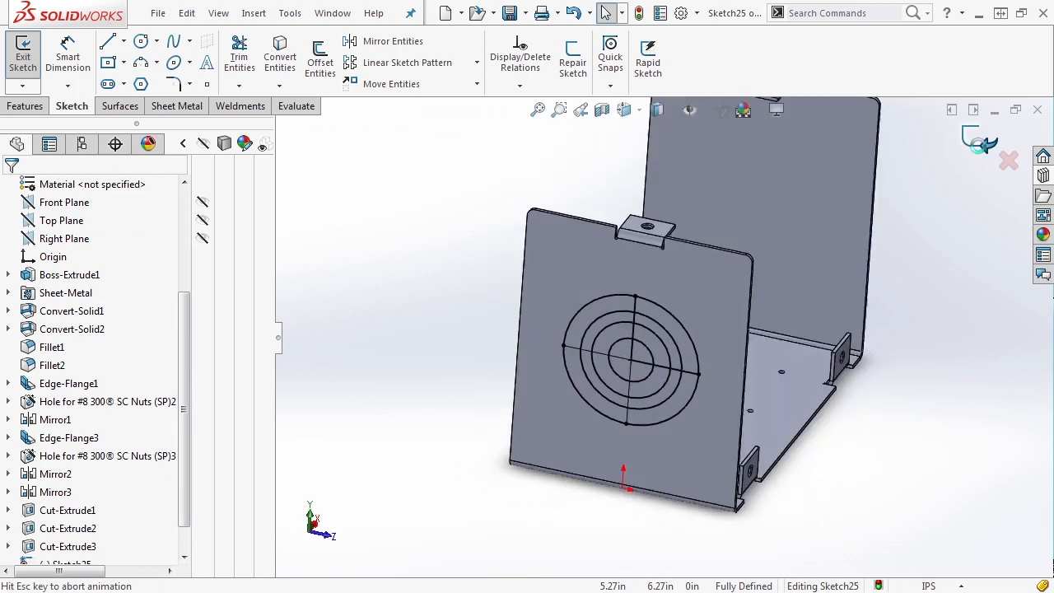
Start a Vent on the side wall with the 3 in circle as its boundary and a fillet radius of 0.02 in
{"action": "left_click", "coordinate": [506, 84]}
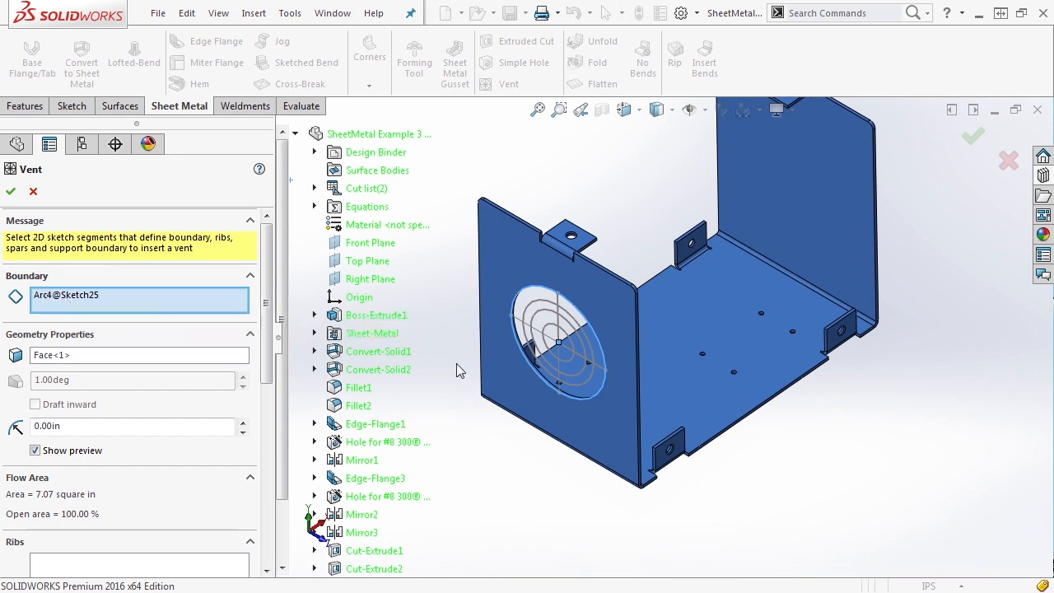
{"action": "scroll", "coordinate": [558, 360], "scroll_direction": "down", "scroll_amount": 3}
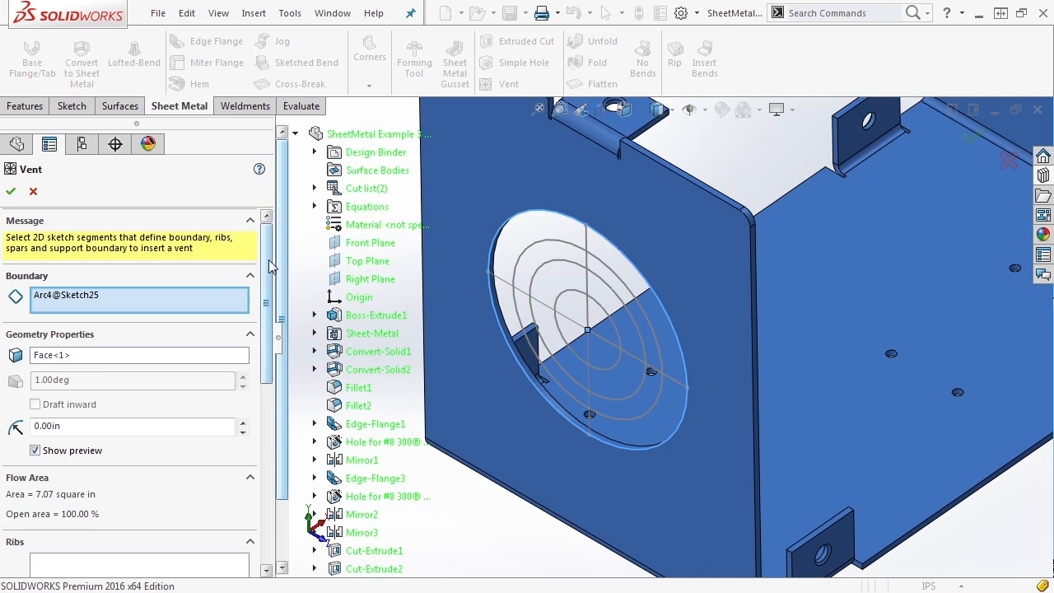
{"action": "scroll", "coordinate": [266, 288], "scroll_direction": "down", "scroll_amount": 2}
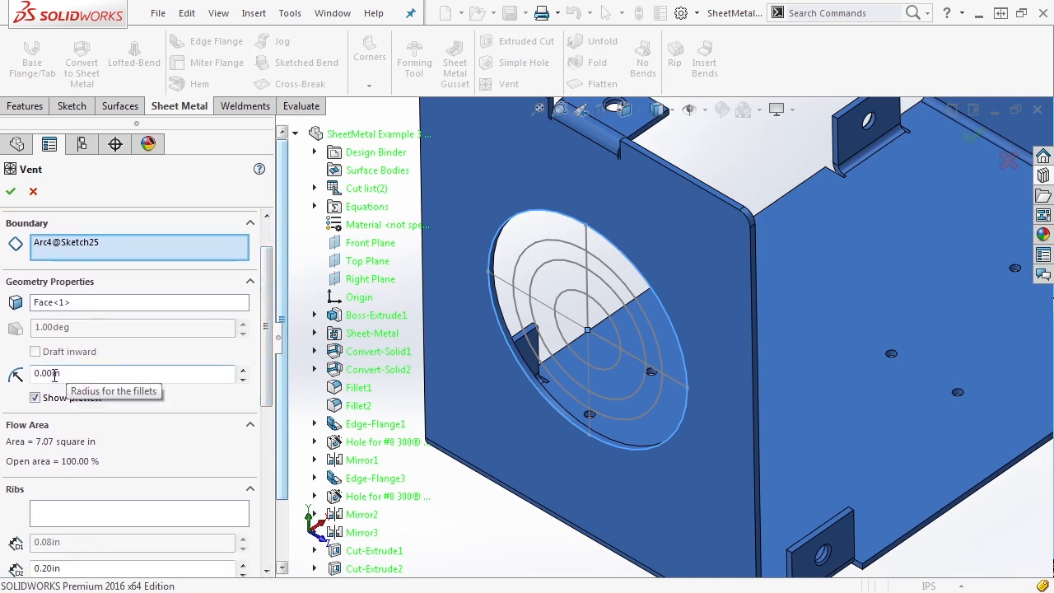
{"action": "left_click", "coordinate": [64, 374]}
{"action": "type", "text": ".02"}
{"action": "key", "text": "Return"}
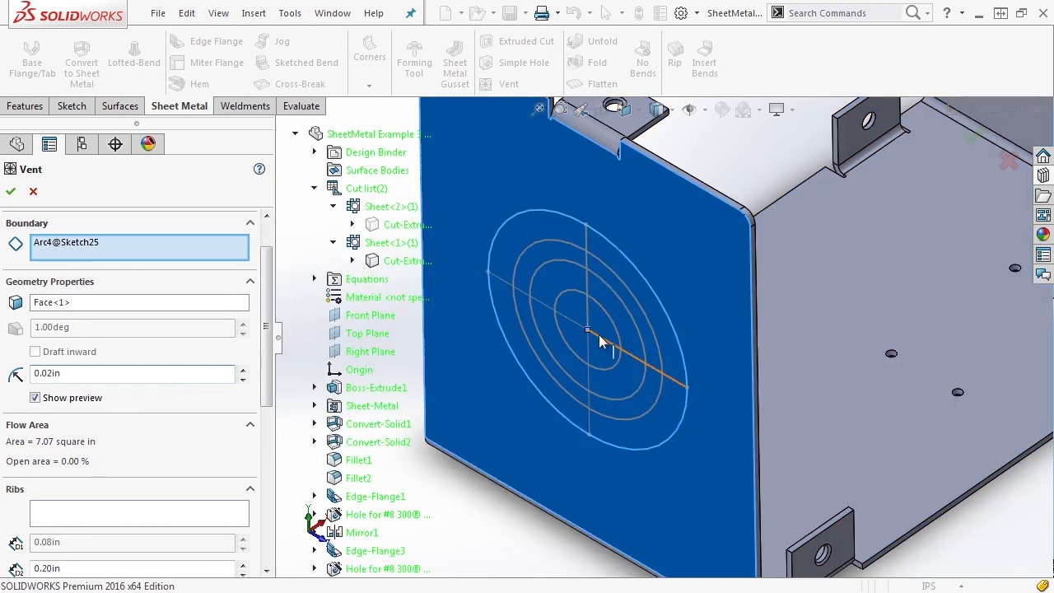
Assign the four radial sketch lines as the vent's ribs
{"action": "scroll", "coordinate": [74, 300], "scroll_direction": "down", "scroll_amount": 5}
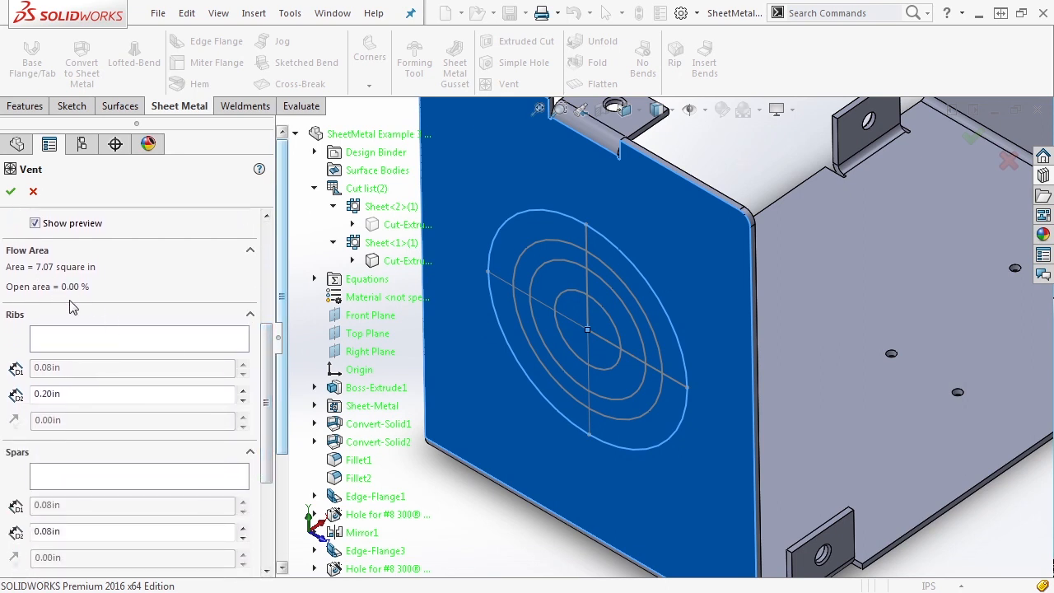
{"action": "left_click", "coordinate": [75, 345]}
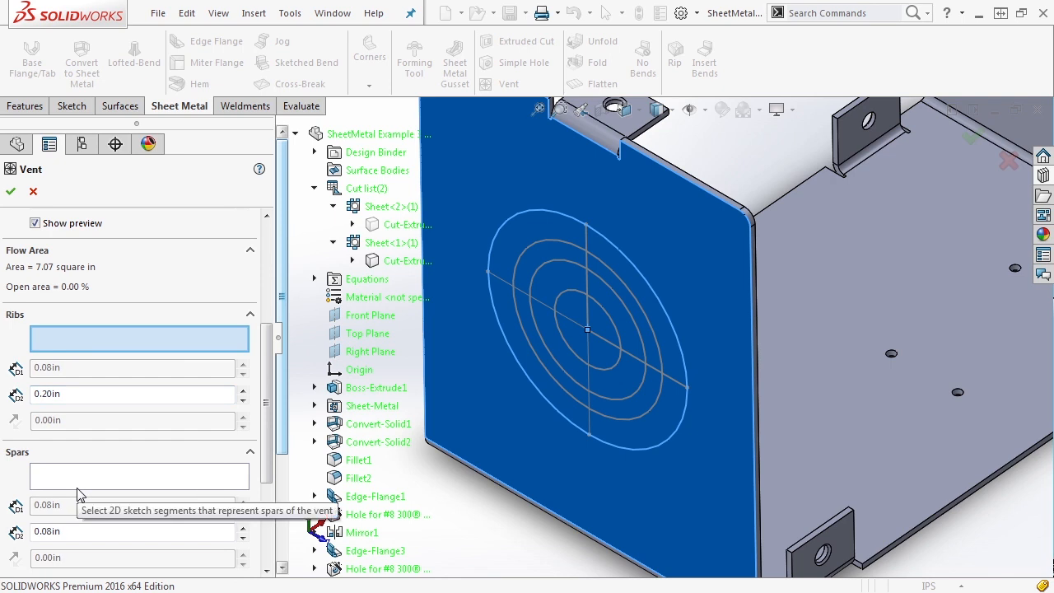
{"action": "left_click", "coordinate": [588, 242]}
{"action": "left_click", "coordinate": [570, 315]}
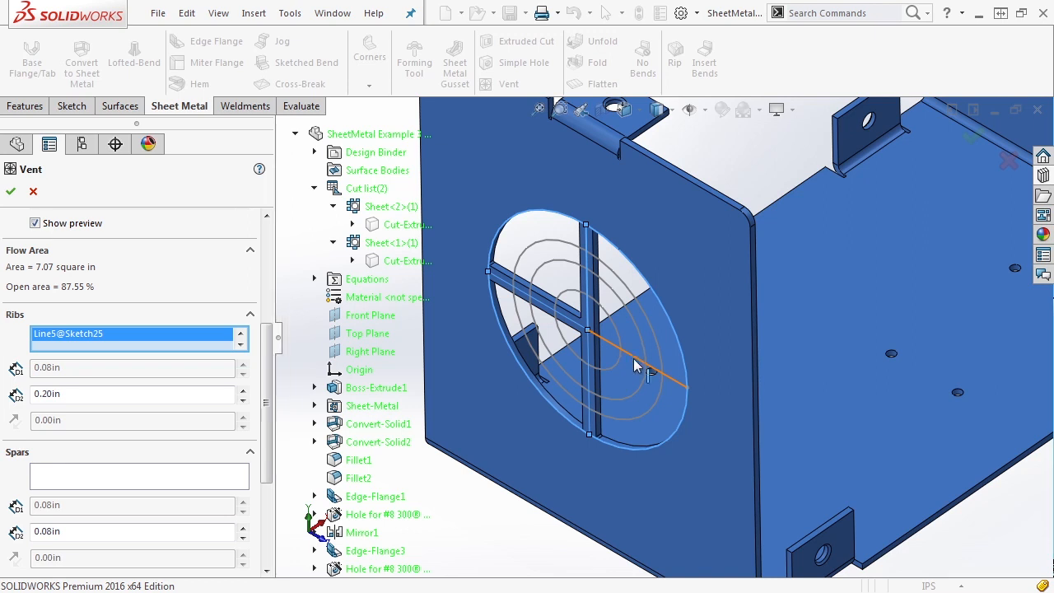
{"action": "left_click", "coordinate": [677, 386]}
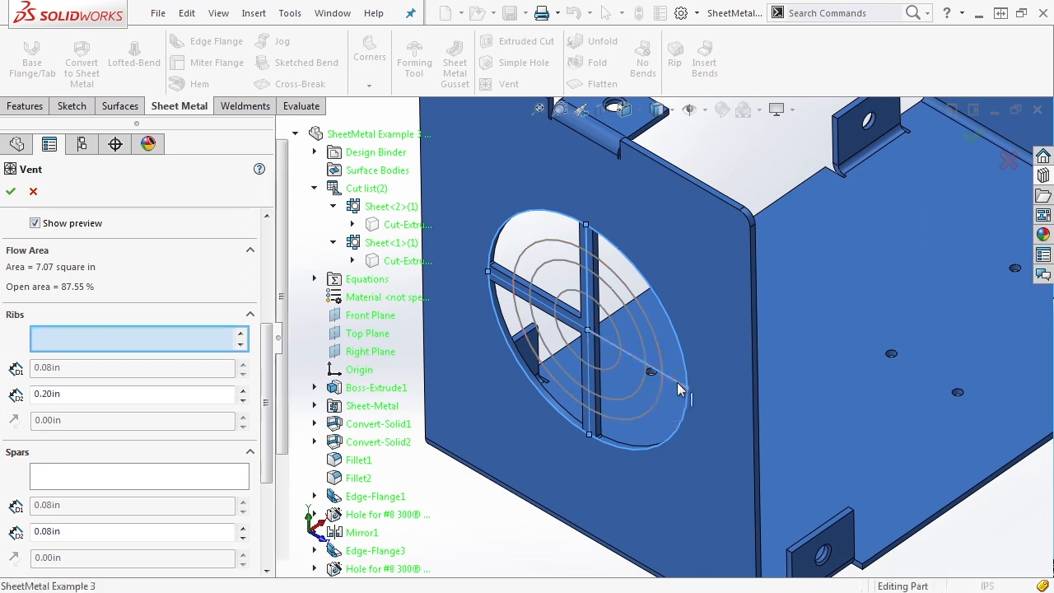
{"action": "mouse_move", "coordinate": [622, 468]}
{"action": "middle_mouse_down"}
{"action": "mouse_move", "coordinate": [628, 401]}
{"action": "mouse_move", "coordinate": [546, 297]}
{"action": "middle_mouse_up"}
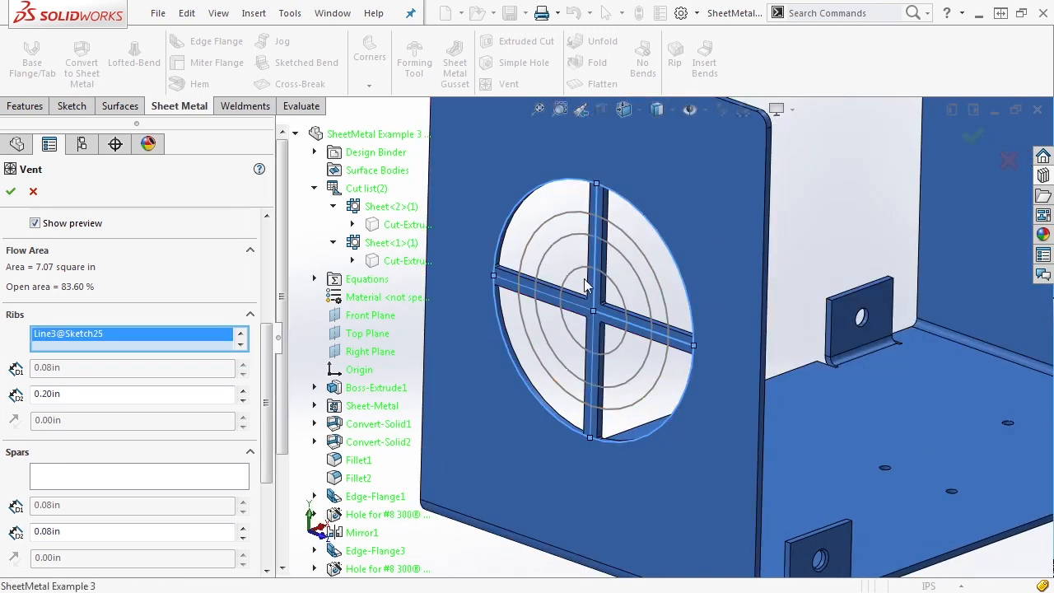
Assign the three inner concentric circles as the vent's spars
{"action": "left_click", "coordinate": [101, 478]}
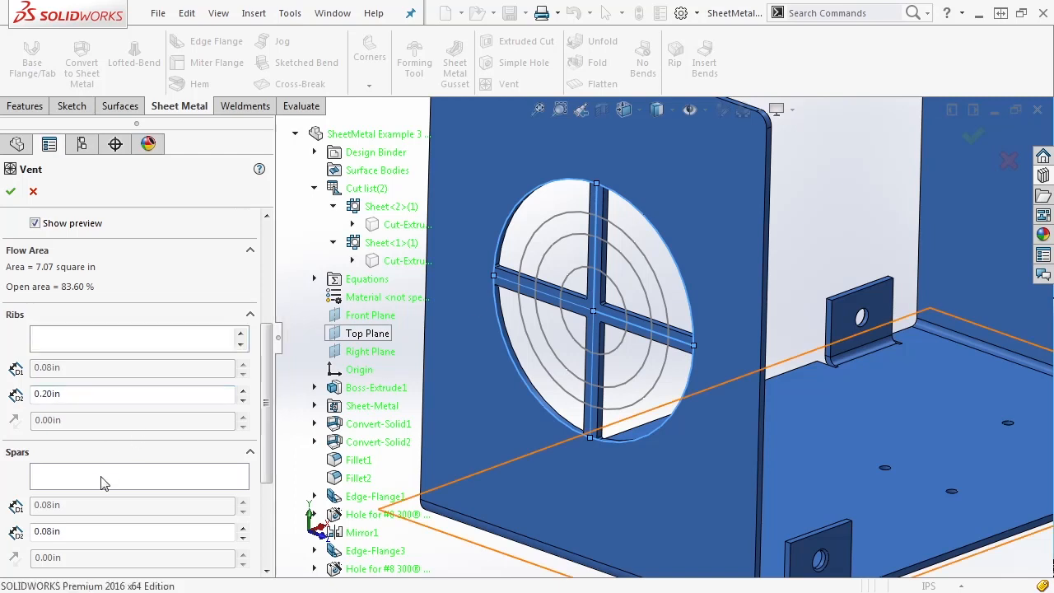
{"action": "left_click", "coordinate": [565, 231]}
{"action": "left_click", "coordinate": [571, 264]}
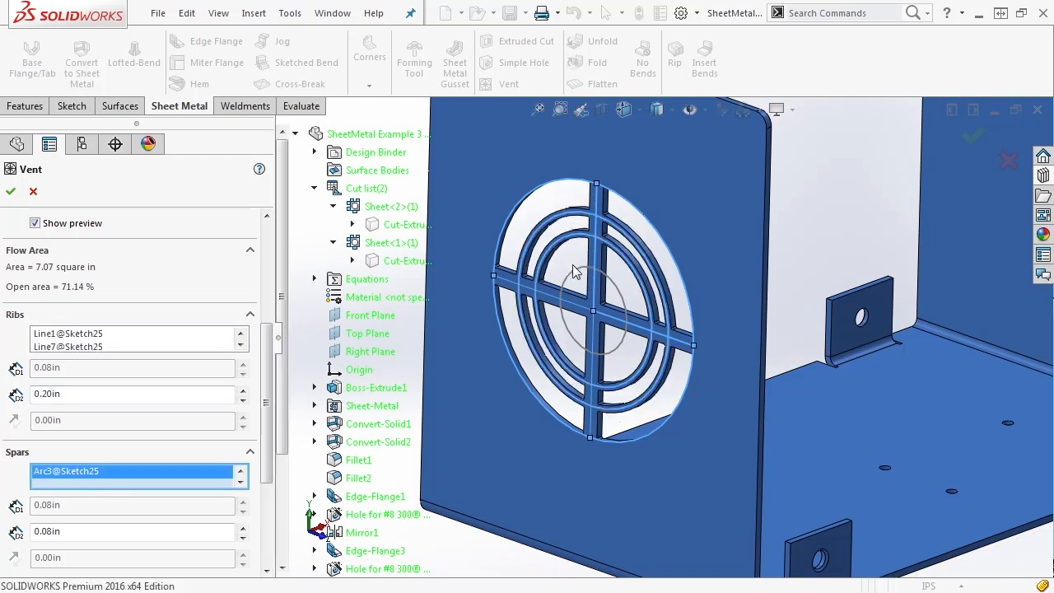
{"action": "left_click", "coordinate": [578, 278]}
{"action": "mouse_move", "coordinate": [578, 278]}
{"action": "middle_mouse_down"}
{"action": "mouse_move", "coordinate": [574, 236]}
{"action": "mouse_move", "coordinate": [593, 267]}
{"action": "mouse_move", "coordinate": [583, 301]}
{"action": "mouse_move", "coordinate": [610, 272]}
{"action": "middle_mouse_up"}
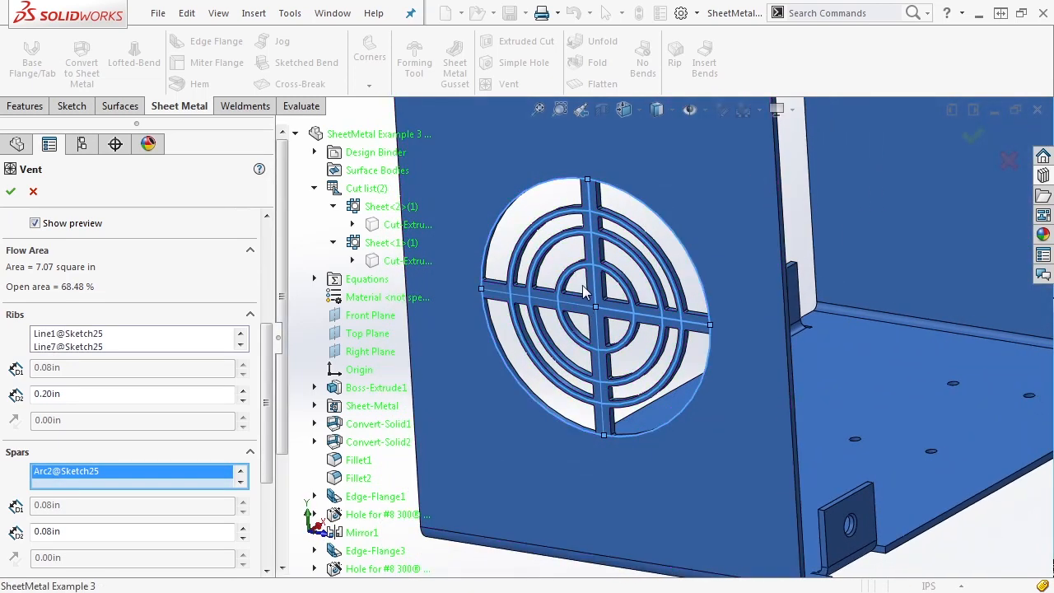
Try a width of 0.125 in for the vent's ribs
{"action": "mouse_move", "coordinate": [264, 373]}
{"action": "left_mouse_down"}
{"action": "mouse_move", "coordinate": [264, 406]}
{"action": "mouse_move", "coordinate": [263, 389]}
{"action": "left_mouse_up"}
{"action": "scroll", "coordinate": [264, 394], "scroll_direction": "up", "scroll_amount": 1}
{"action": "left_click", "coordinate": [83, 375]}
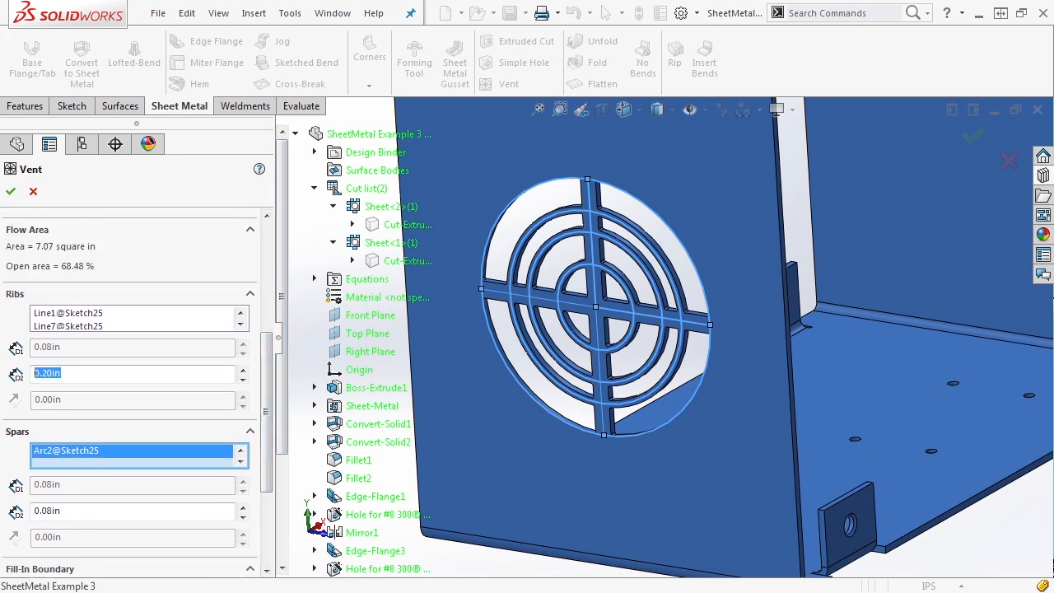
{"action": "type", "text": ".125"}
{"action": "key", "text": "Return"}
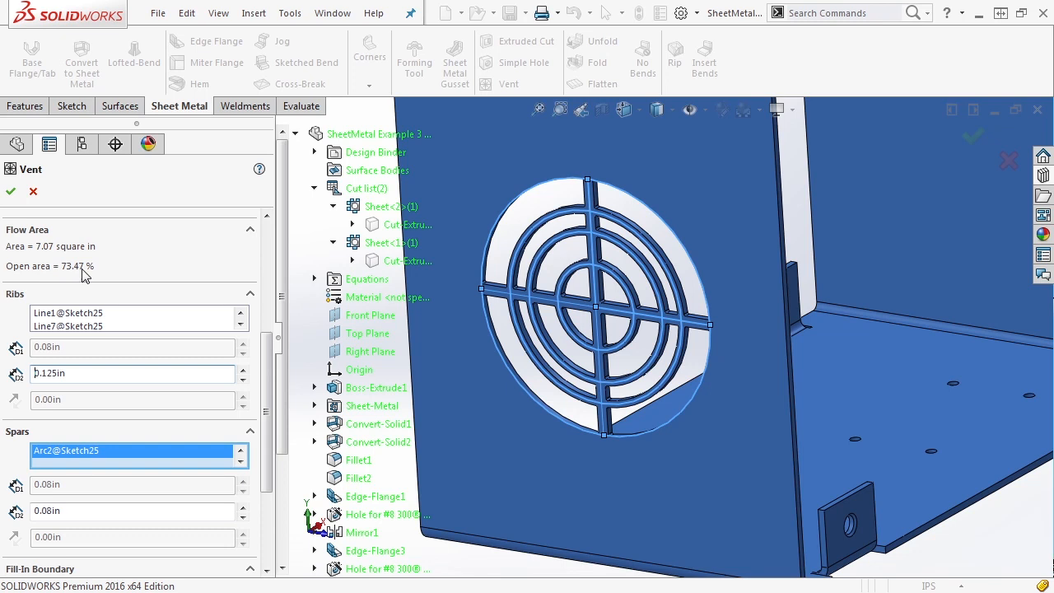
Set the width of the vent's ribs back to 0.2 in
{"action": "double_click", "coordinate": [75, 372]}
{"action": "type", "text": ".2"}
{"action": "key", "text": "Return"}
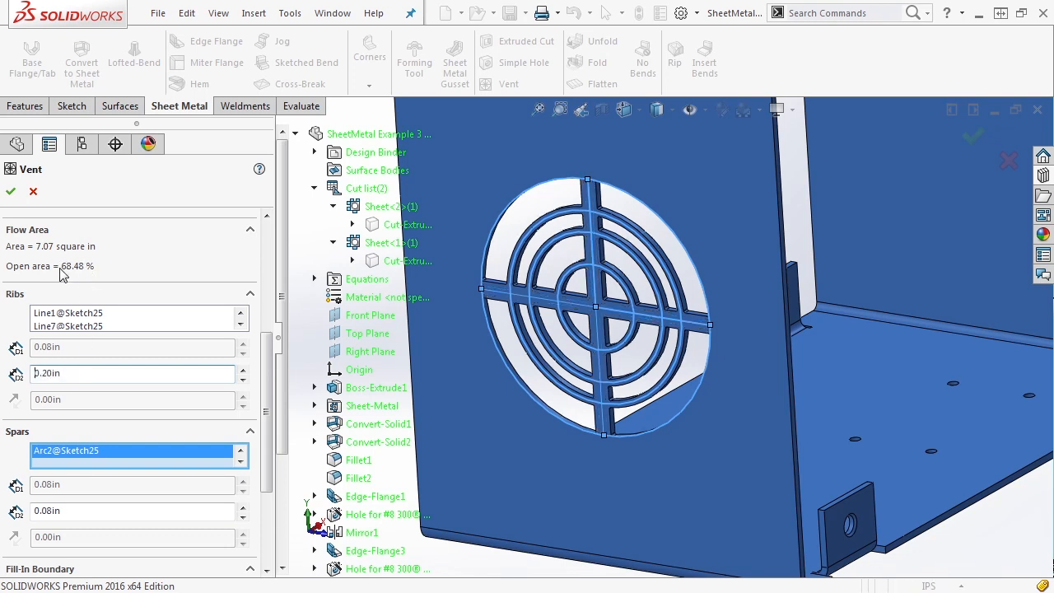
Set the vent's rib width to 0.125 in and its spar width to 0.1 in
{"action": "type", "text": ".125"}
{"action": "key", "text": "Return"}
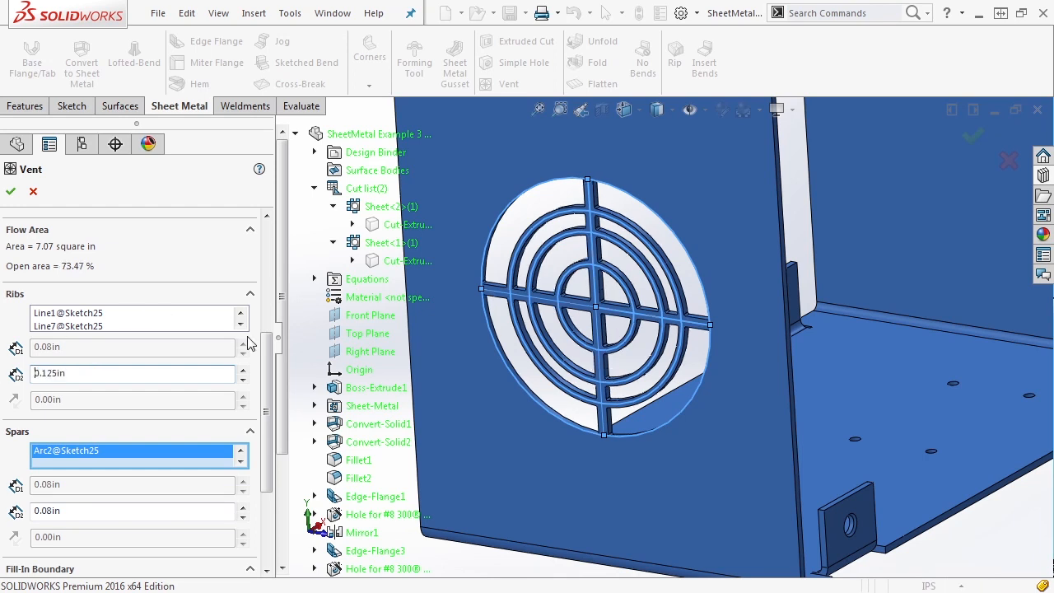
{"action": "left_click_drag", "start_coordinate": [266, 358], "coordinate": [266, 423]}
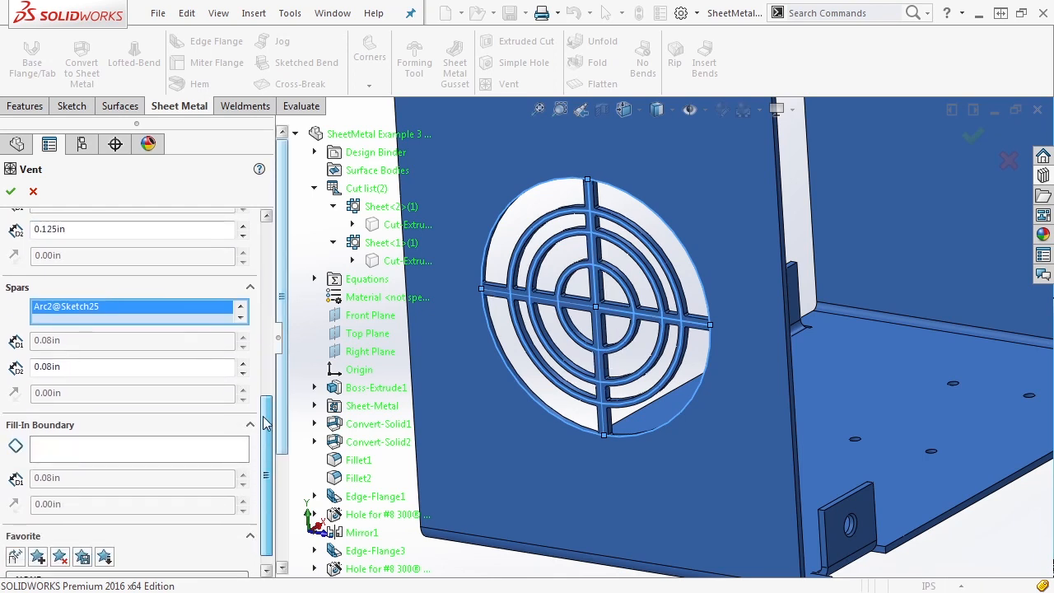
{"action": "double_click", "coordinate": [55, 367]}
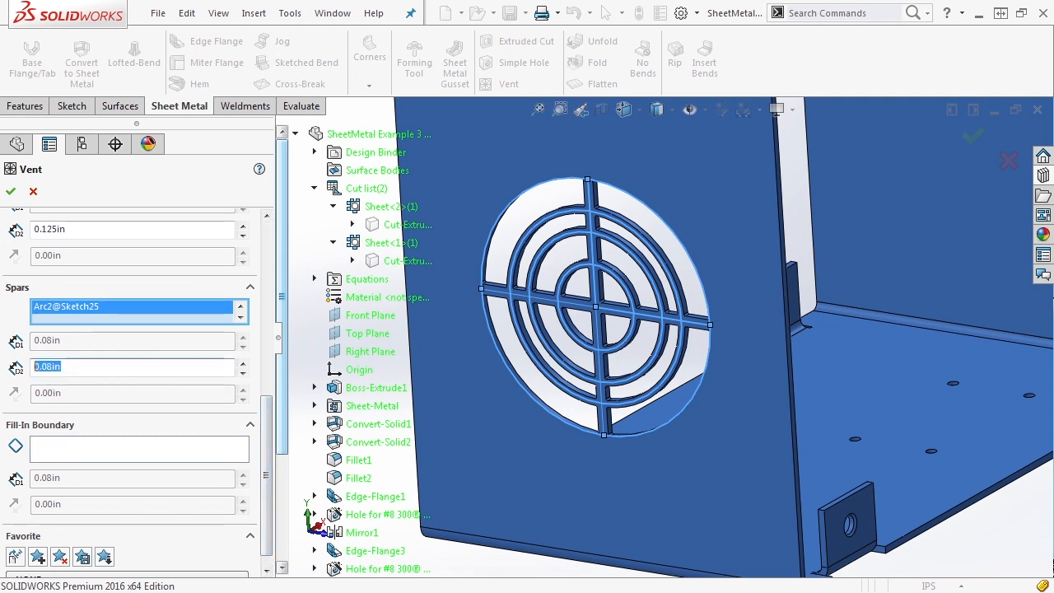
{"action": "type", "text": ".1"}
{"action": "key", "text": "Return"}
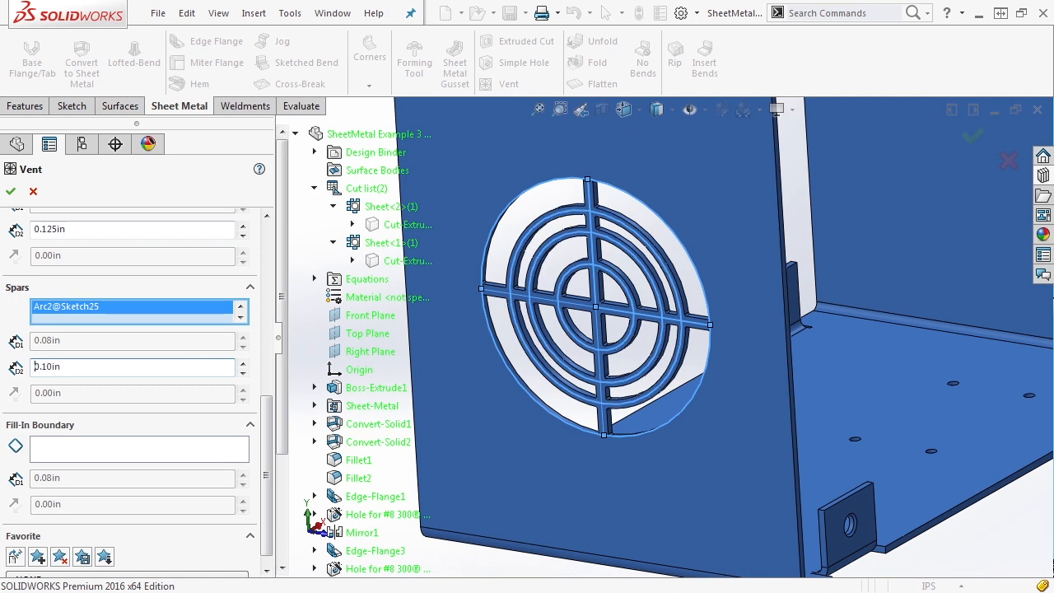
Try the upper radial line as the vent's fill-in boundary and return it to the ribs
{"action": "scroll", "coordinate": [115, 395], "scroll_direction": "down", "scroll_amount": 1}
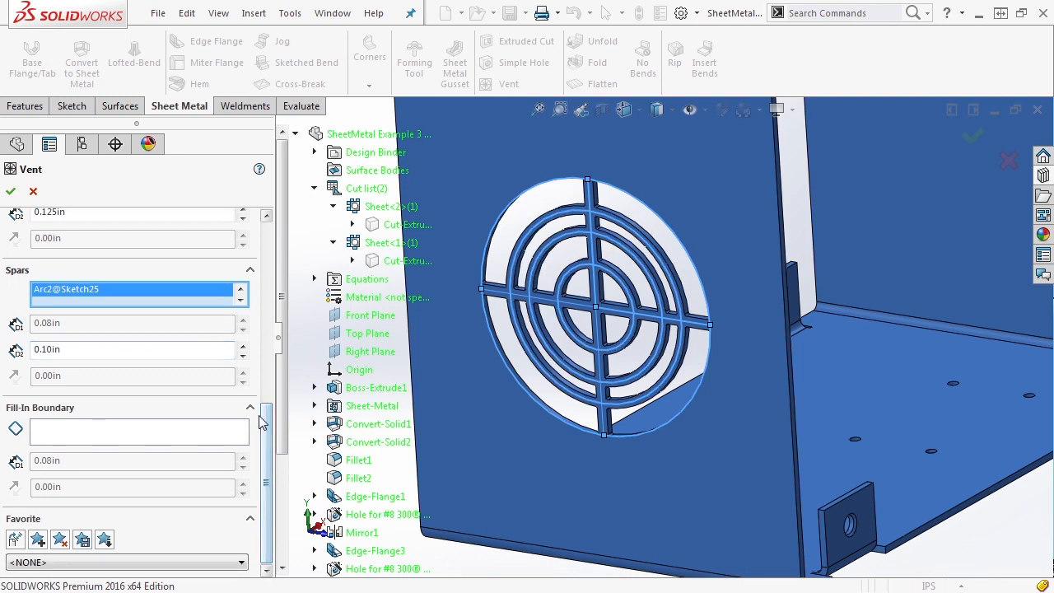
{"action": "left_click", "coordinate": [69, 437]}
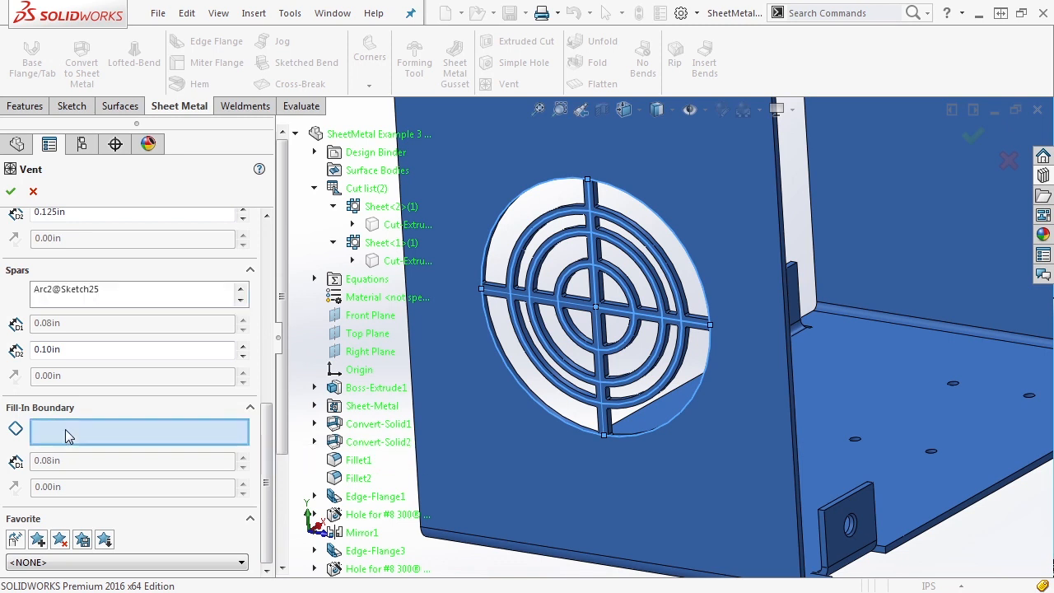
{"action": "left_click", "coordinate": [587, 226]}
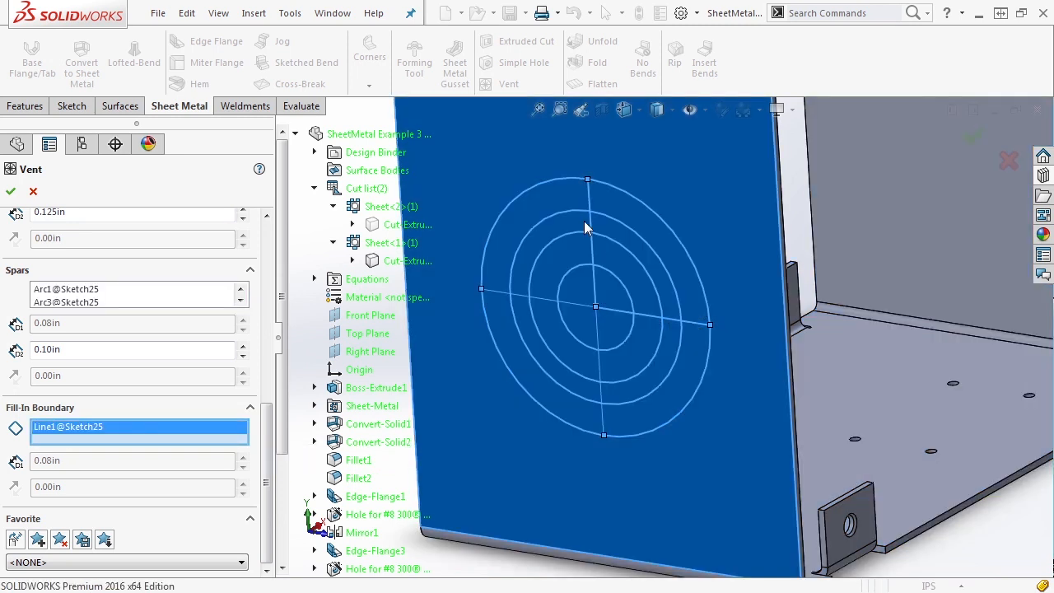
{"action": "right_click", "coordinate": [161, 438]}
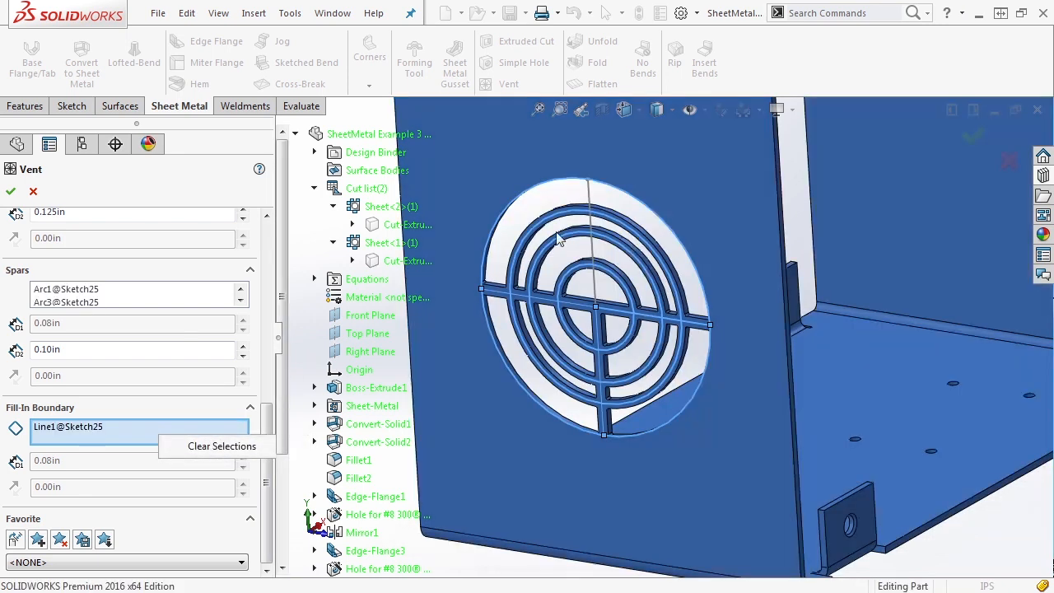
{"action": "left_click", "coordinate": [583, 221]}
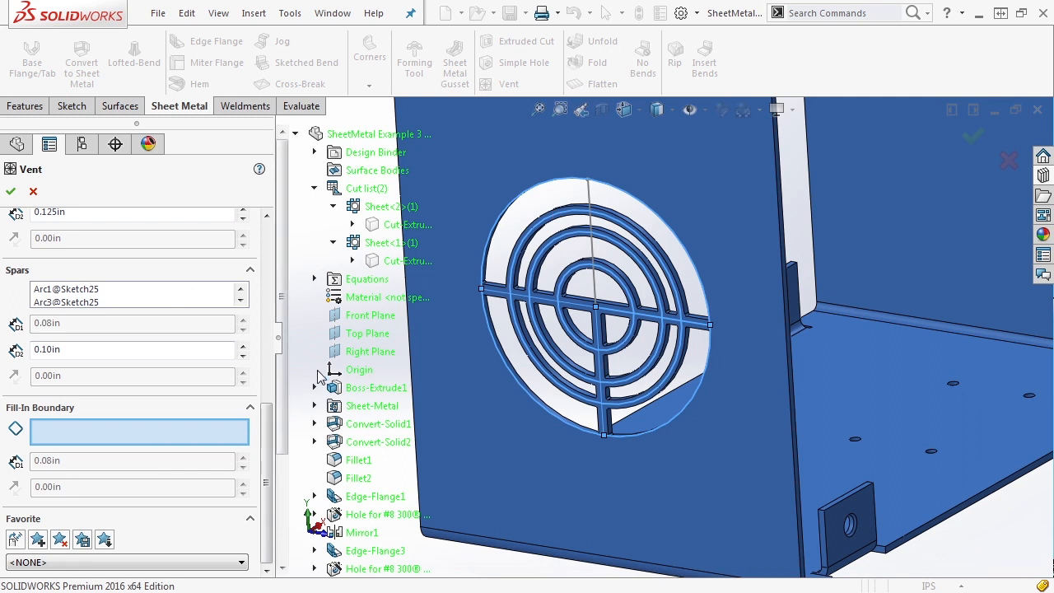
{"action": "scroll", "coordinate": [264, 420], "scroll_direction": "up", "scroll_amount": 5}
{"action": "left_click", "coordinate": [211, 356]}
{"action": "left_click", "coordinate": [590, 200]}
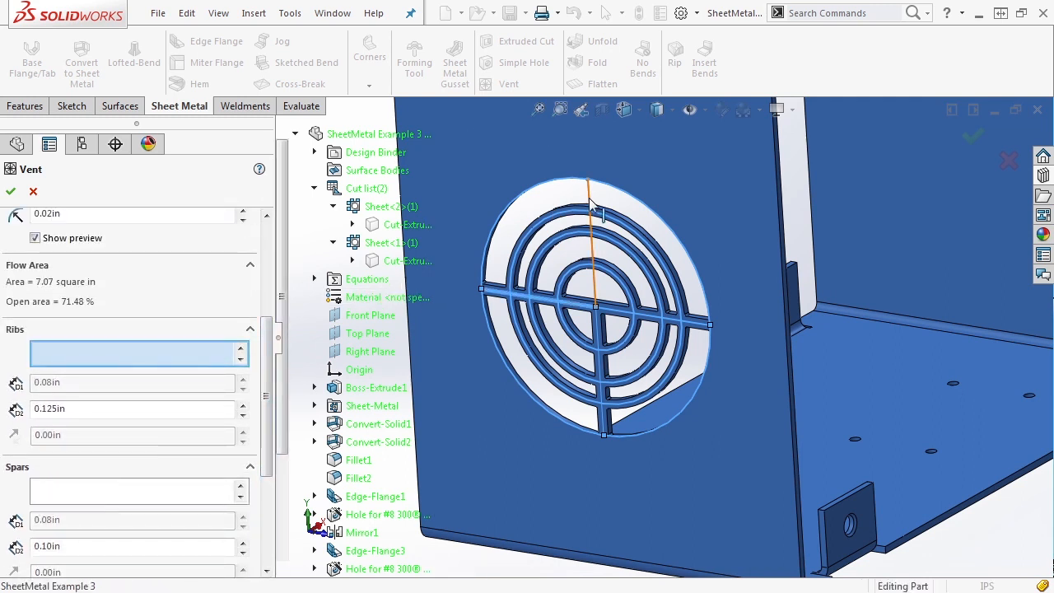
{"action": "left_click_drag", "start_coordinate": [266, 349], "coordinate": [265, 448]}
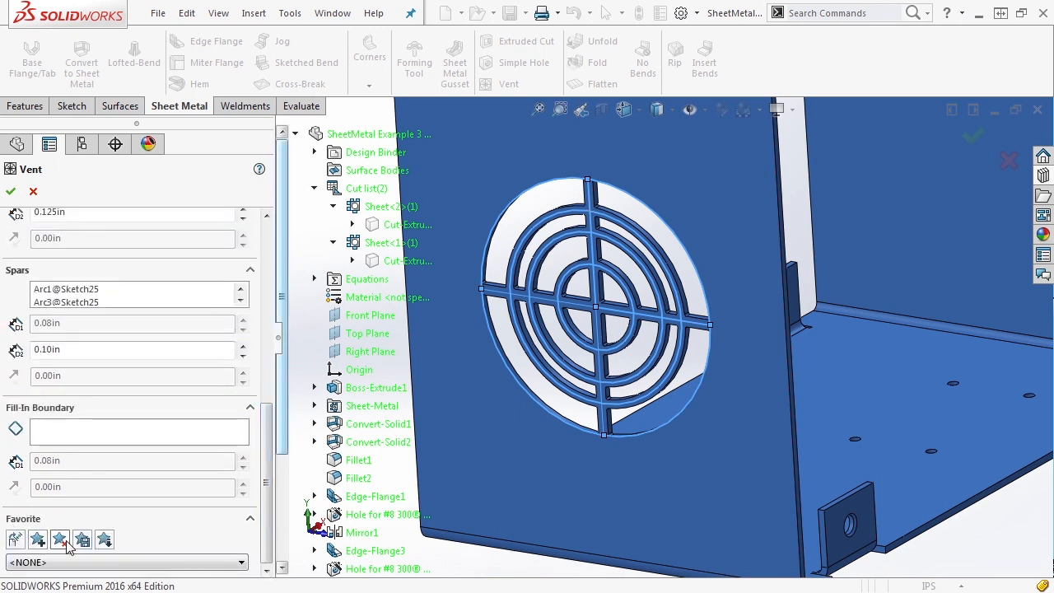
Set the vent's fillet radius to 0.05 in and create the vent
{"action": "left_click_drag", "start_coordinate": [266, 431], "coordinate": [268, 251]}
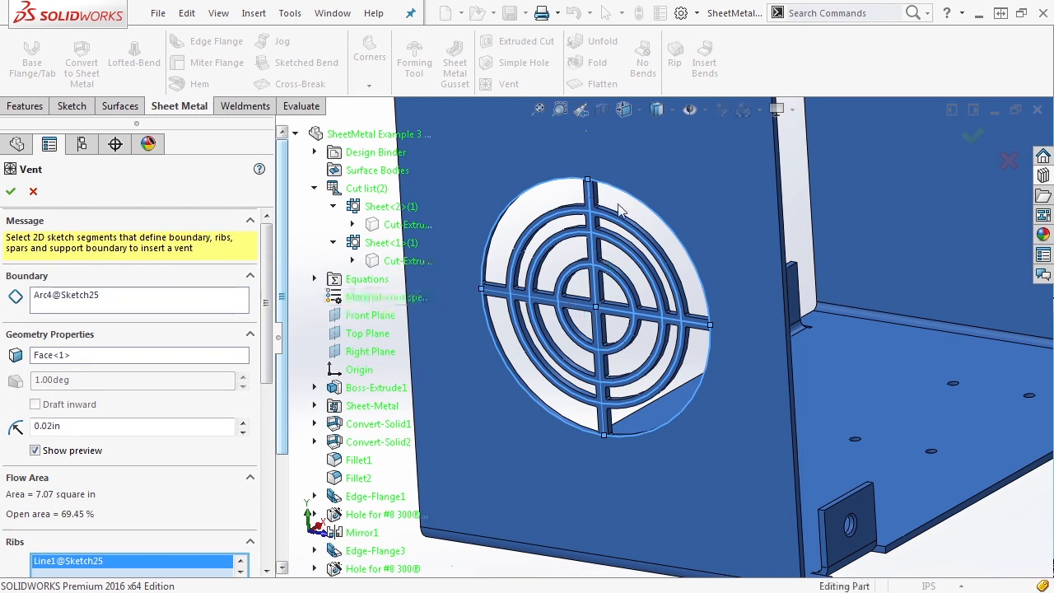
{"action": "scroll", "coordinate": [586, 201], "scroll_direction": "down", "scroll_amount": 5}
{"action": "scroll", "coordinate": [626, 316], "scroll_direction": "down", "scroll_amount": 4}
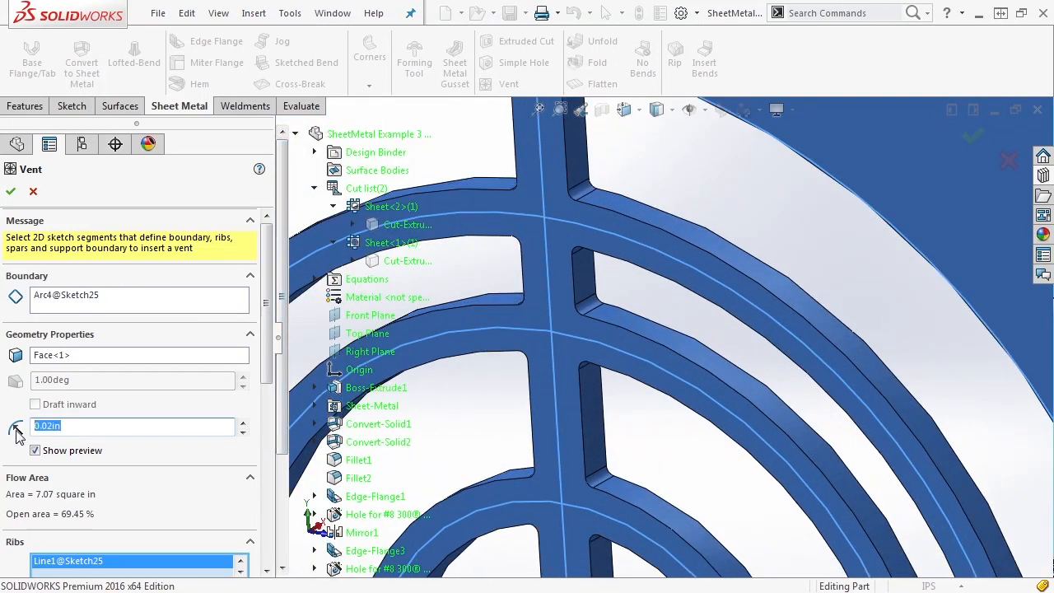
{"action": "type", "text": "0.05"}
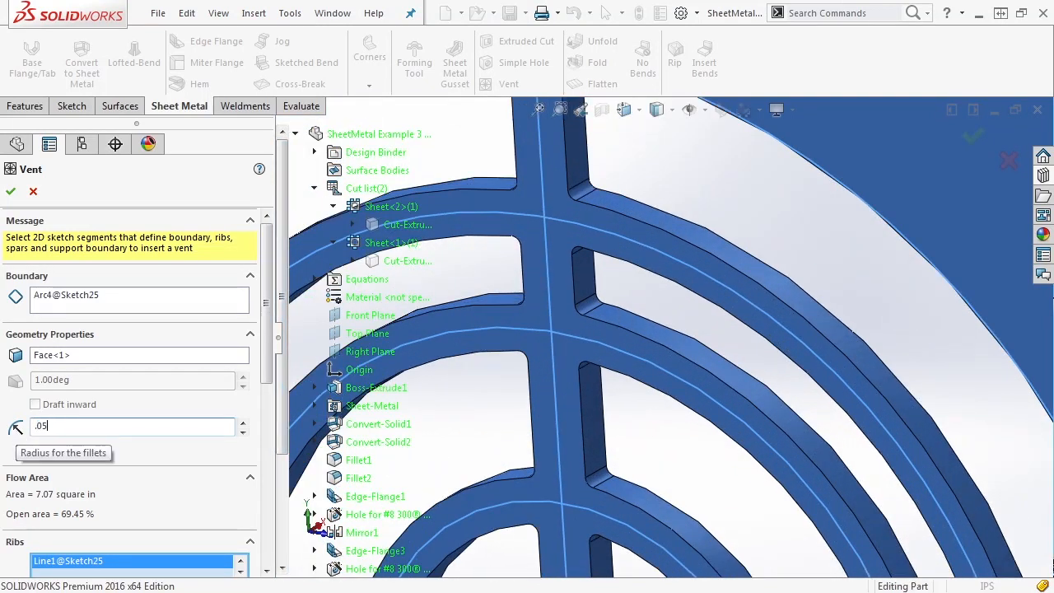
{"action": "key", "text": "Return"}
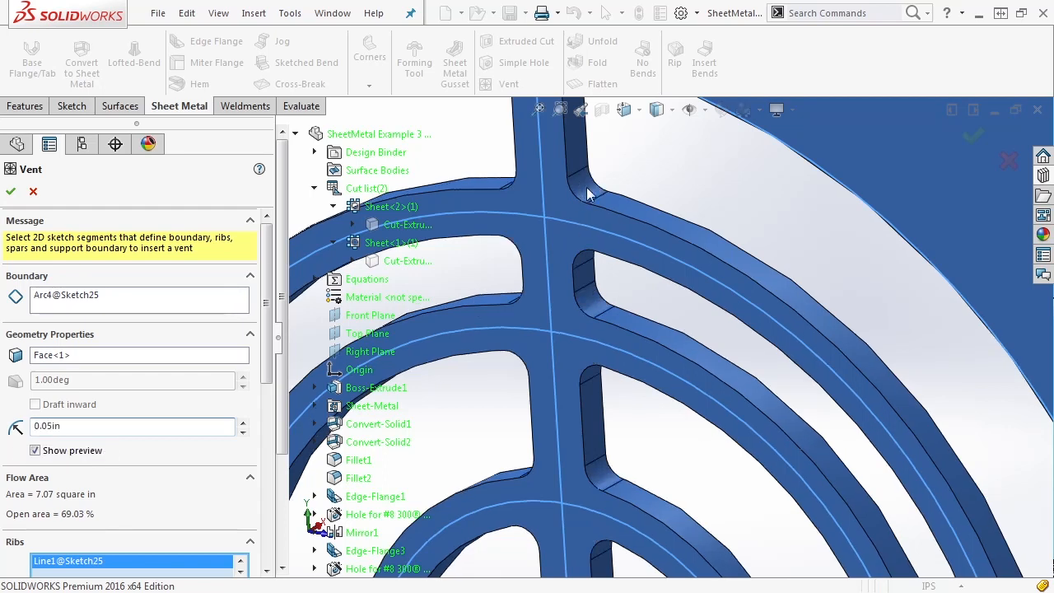
{"action": "key", "text": "ctrl+8"}
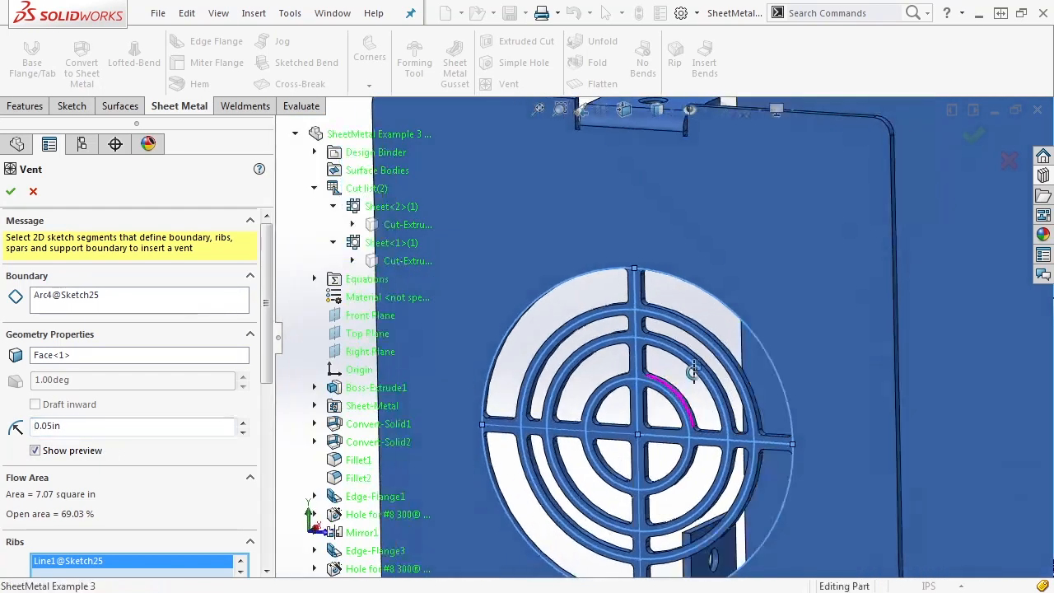
{"action": "middle_click_drag", "start_coordinate": [715, 359], "coordinate": [683, 365]}
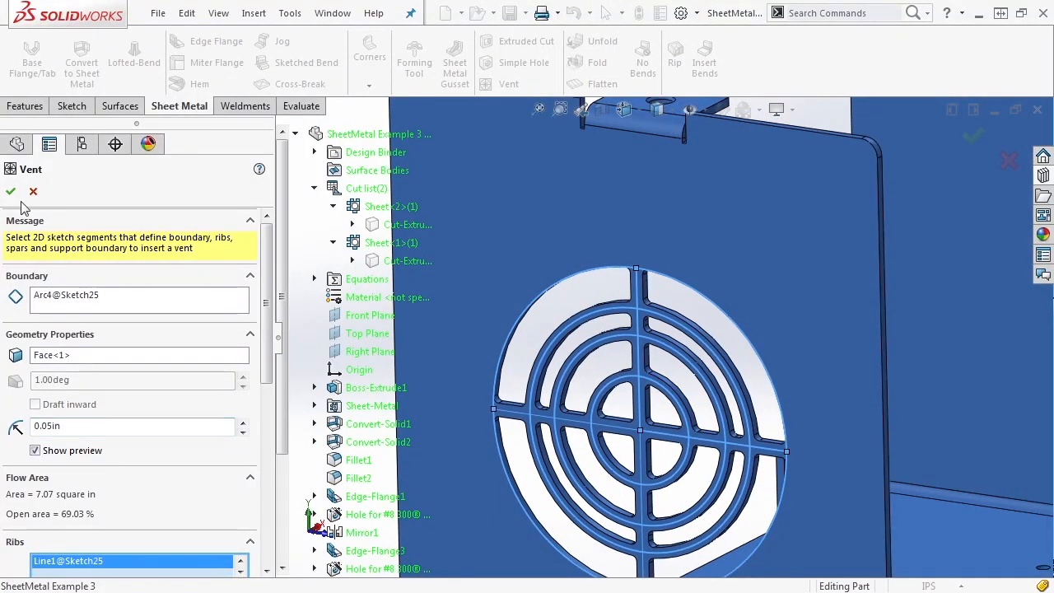
{"action": "left_click", "coordinate": [11, 191]}
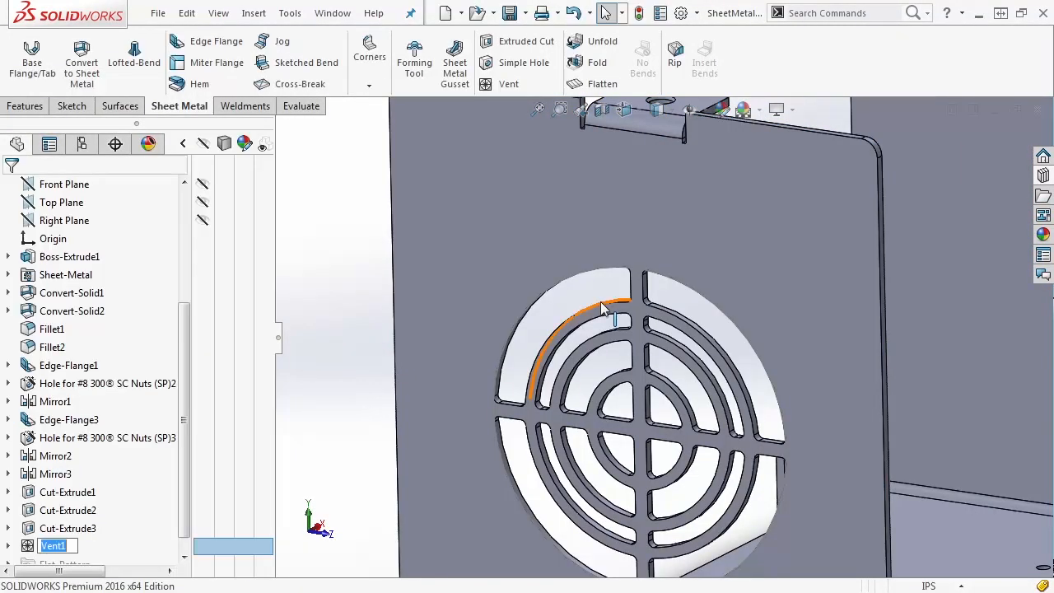
Examine the finished vent from both sides of the wall and the sketch it is built on
{"action": "scroll", "coordinate": [641, 338], "scroll_direction": "up", "scroll_amount": 5}
{"action": "left_click", "coordinate": [539, 339]}
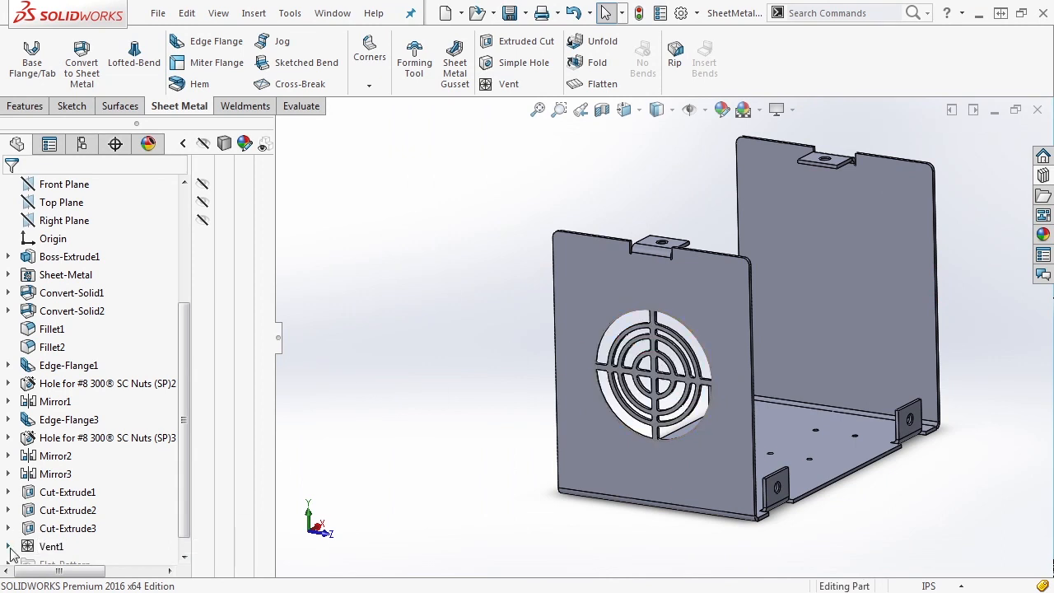
{"action": "left_click", "coordinate": [9, 546]}
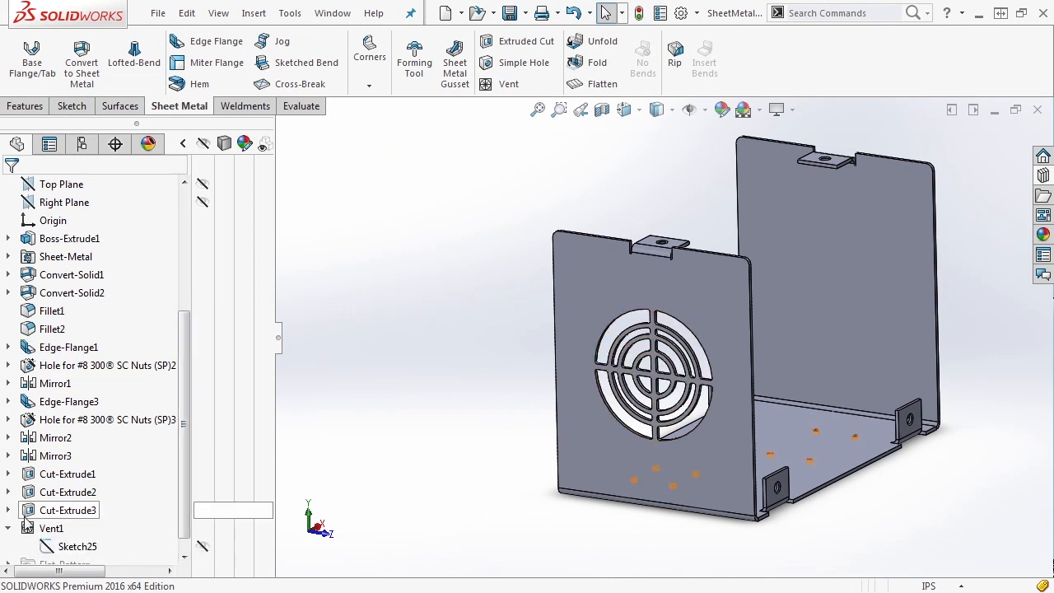
{"action": "left_click", "coordinate": [9, 528]}
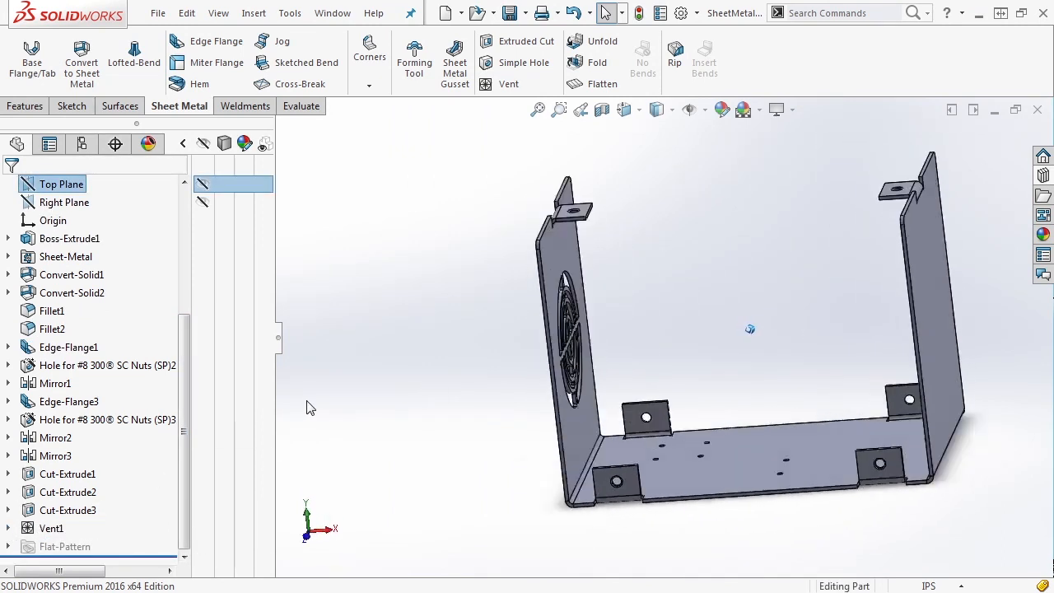
{"action": "scroll", "coordinate": [628, 324], "scroll_direction": "down", "scroll_amount": 5}
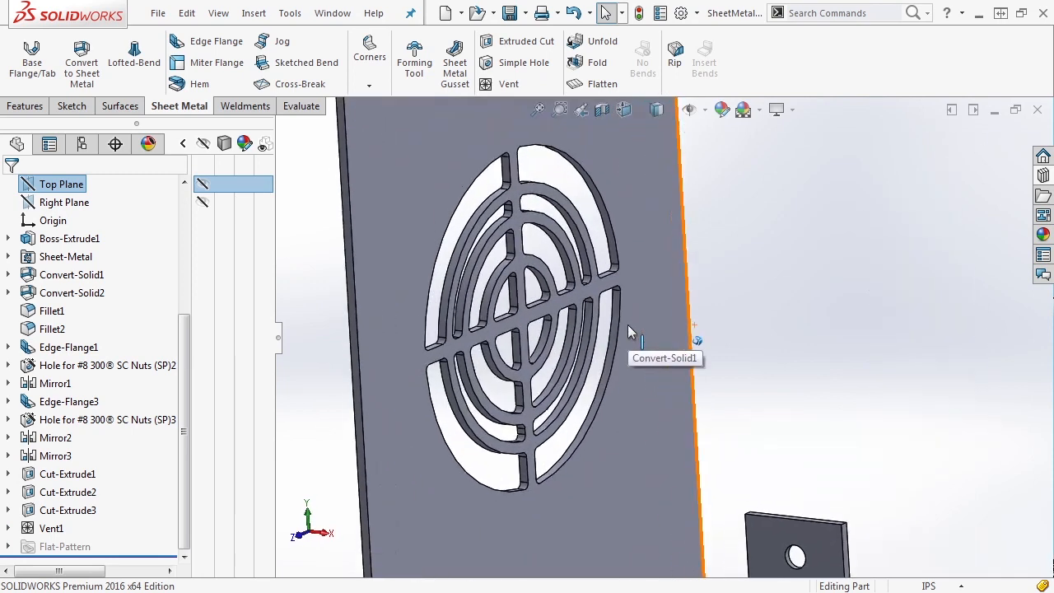
{"action": "scroll", "coordinate": [628, 325], "scroll_direction": "up", "scroll_amount": 10}
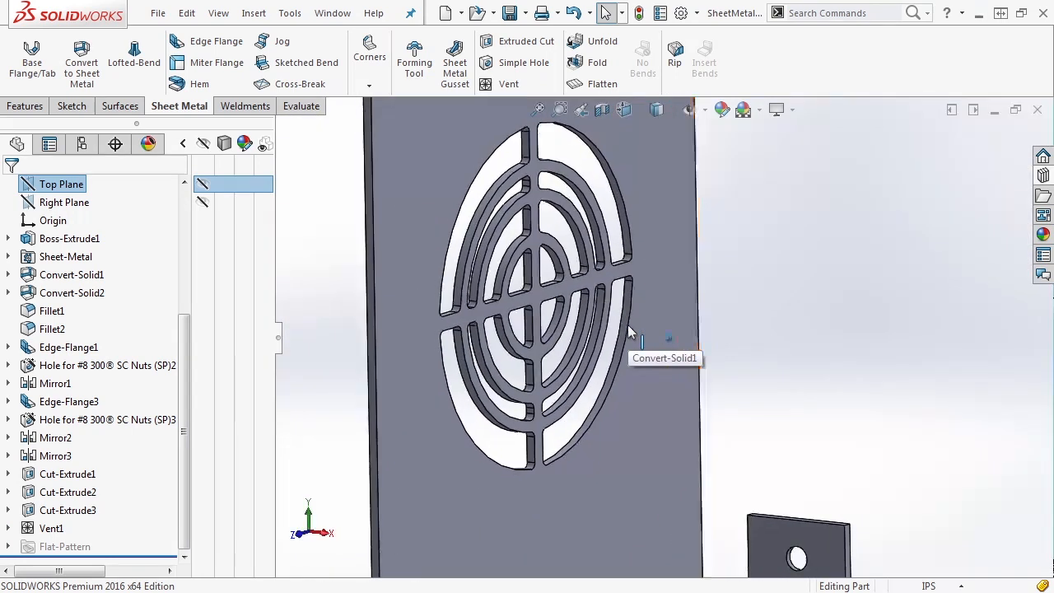
{"action": "mouse_move", "coordinate": [662, 327]}
{"action": "middle_mouse_down"}
{"action": "mouse_move", "coordinate": [709, 305]}
{"action": "mouse_move", "coordinate": [727, 280]}
{"action": "mouse_move", "coordinate": [717, 275]}
{"action": "mouse_move", "coordinate": [889, 239]}
{"action": "mouse_move", "coordinate": [630, 275]}
{"action": "middle_mouse_up"}
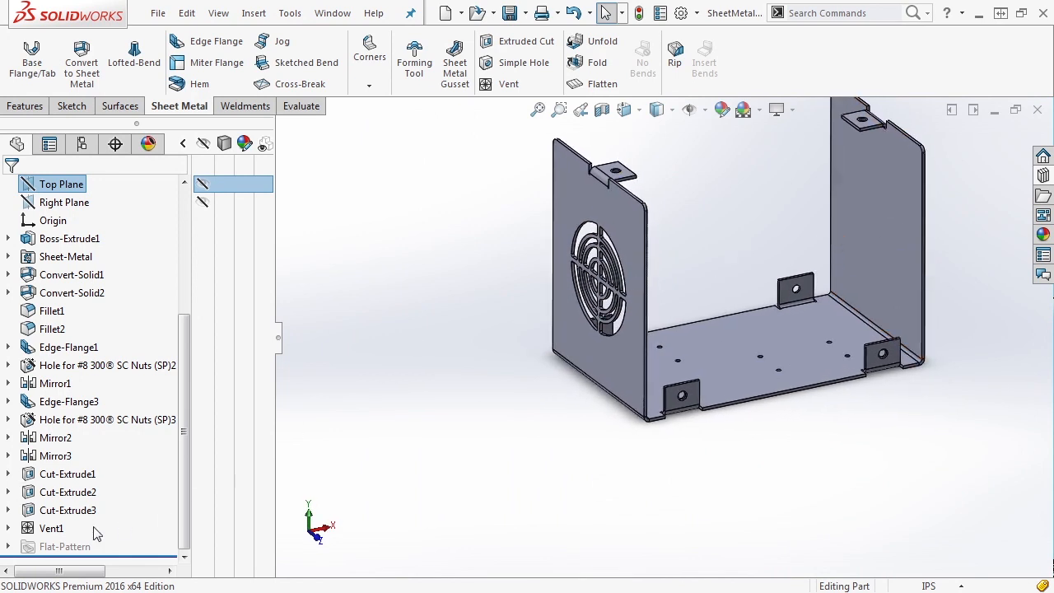
Mirror the vent about the Right Plane onto the opposite side wall
{"action": "left_click", "coordinate": [51, 528]}
{"action": "left_click", "coordinate": [25, 106]}
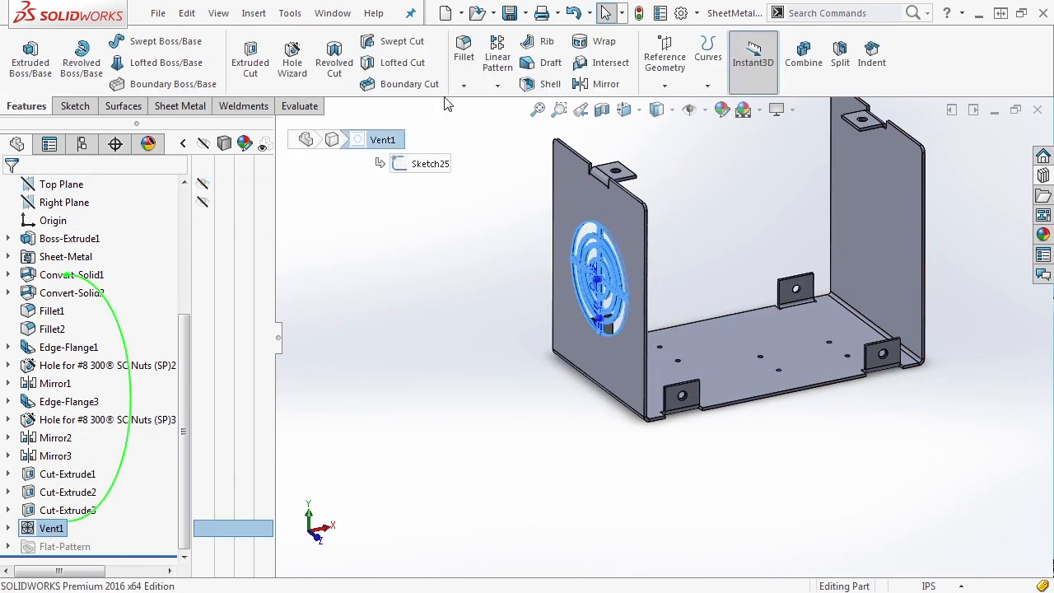
{"action": "left_click", "coordinate": [606, 84]}
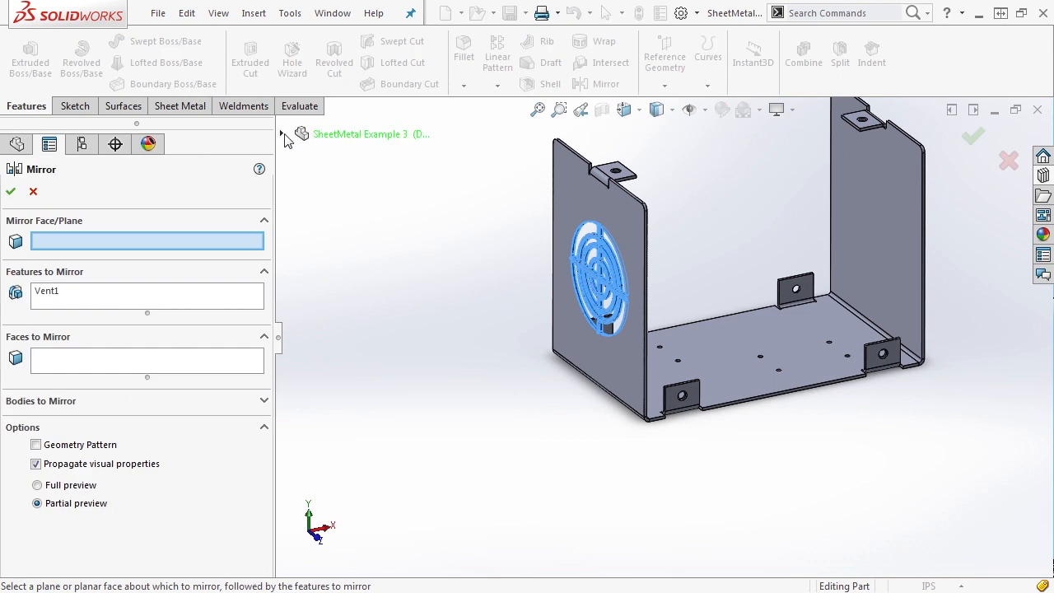
{"action": "left_click", "coordinate": [282, 135]}
{"action": "left_click", "coordinate": [346, 278]}
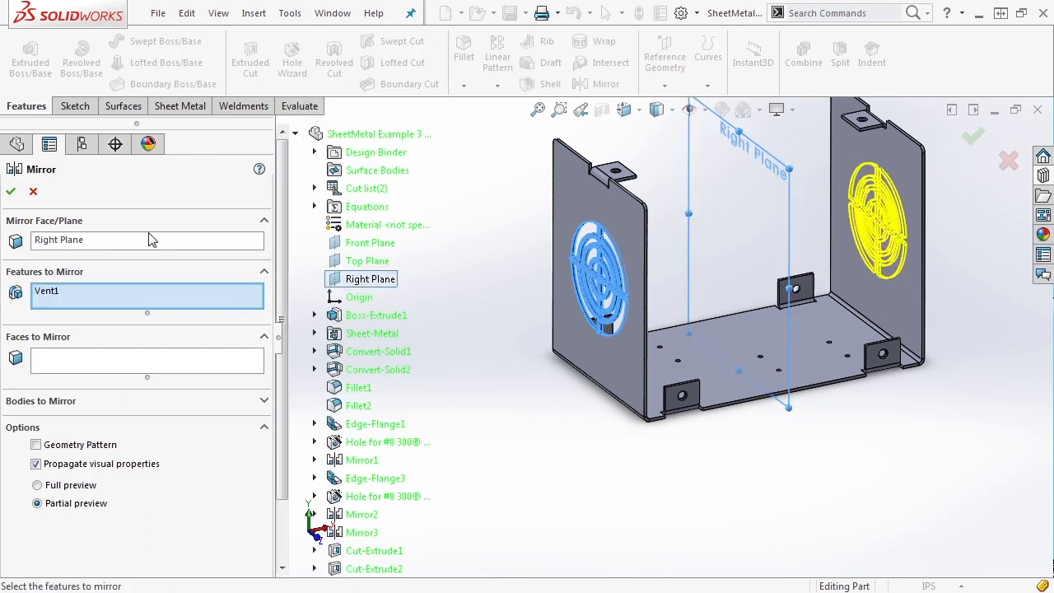
{"action": "left_click", "coordinate": [10, 192]}
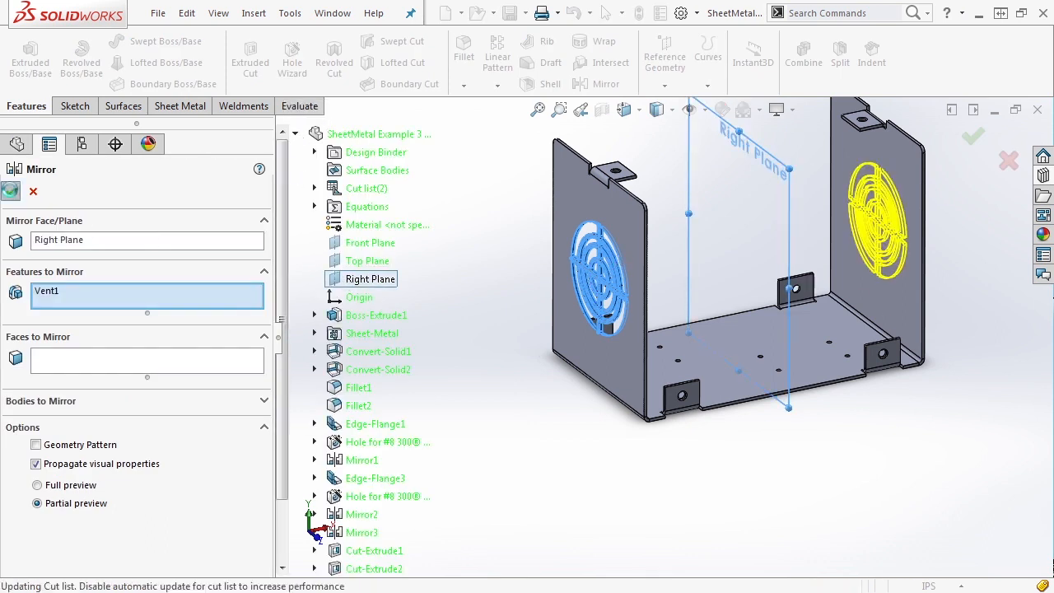
{"action": "middle_click_drag", "start_coordinate": [440, 263], "coordinate": [441, 314], "text": "ctrl"}
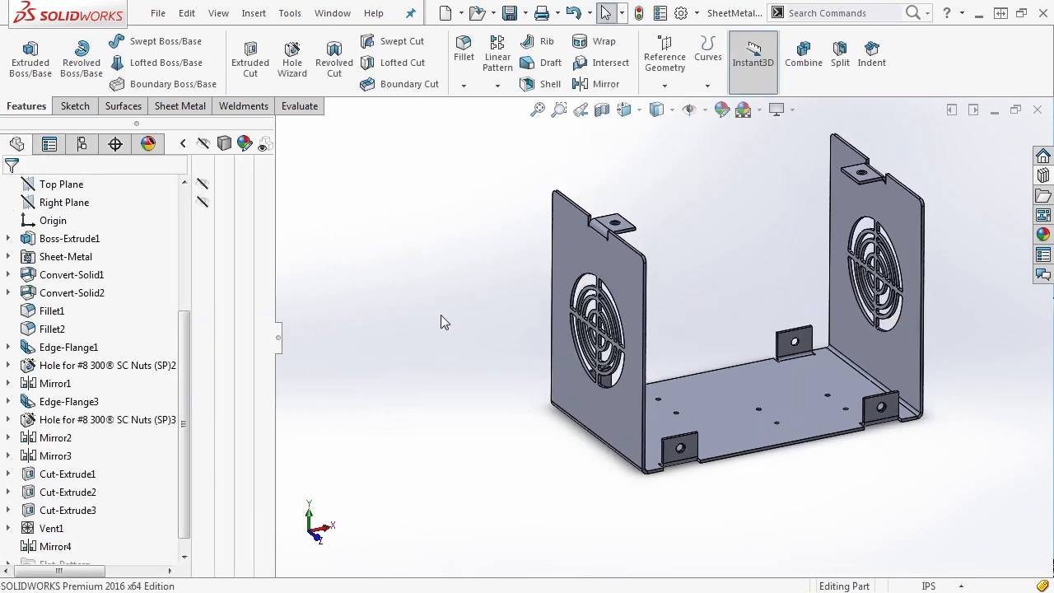
{"action": "key", "text": "f"}
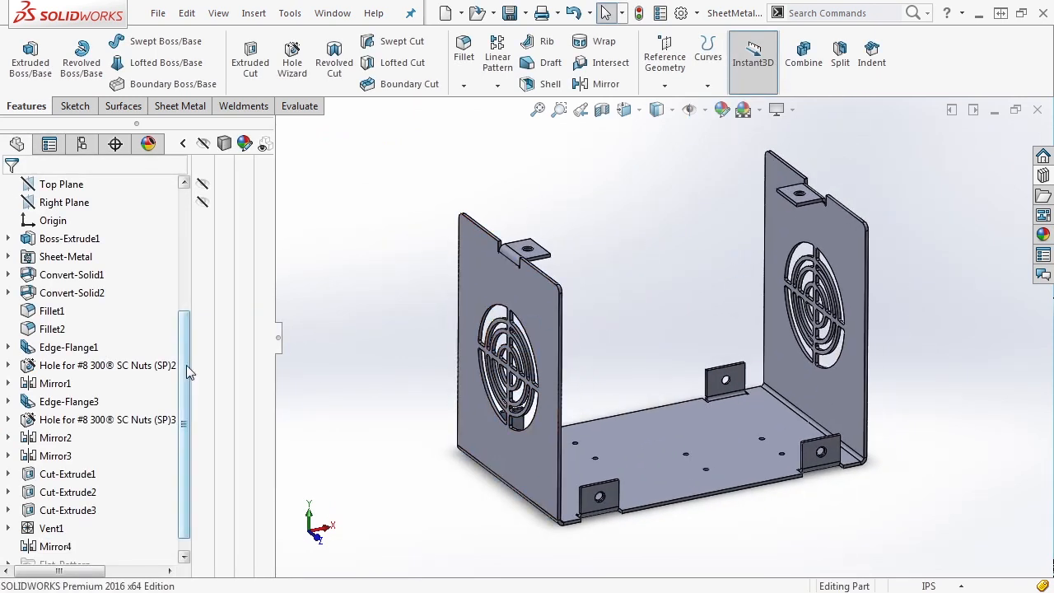
Show the hidden cover body of the box and collapse the cut list
{"action": "left_click_drag", "start_coordinate": [187, 370], "coordinate": [187, 247]}
{"action": "left_click", "coordinate": [203, 277]}
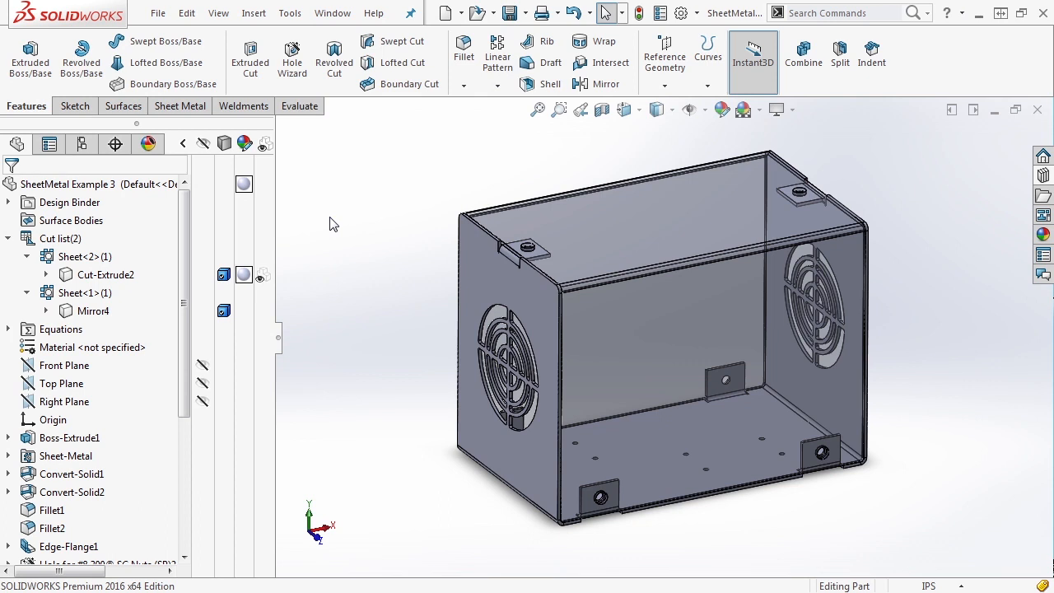
{"action": "left_click", "coordinate": [9, 239]}
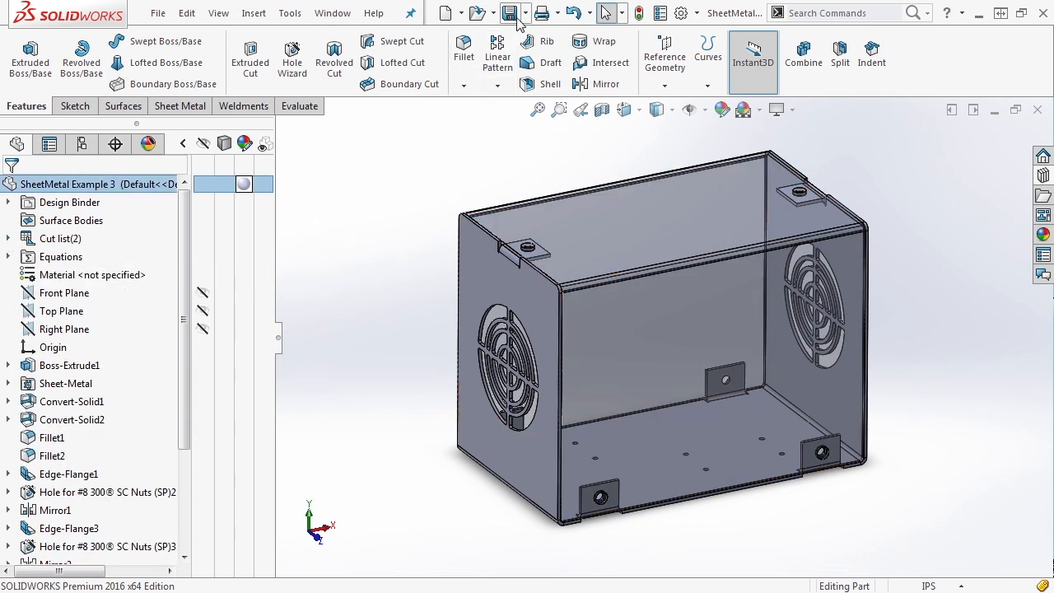